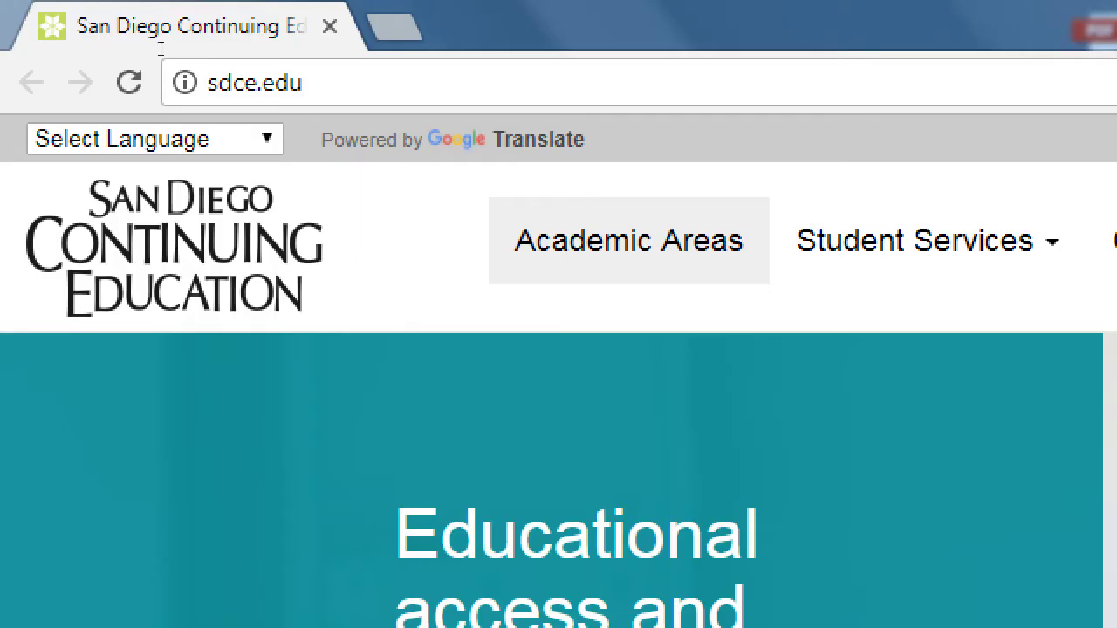
Step: Open the Android Developers website at developer.android.com in the current tab
{"action": "left_click", "coordinate": [167, 65]}
{"action": "type", "text": "devel"}
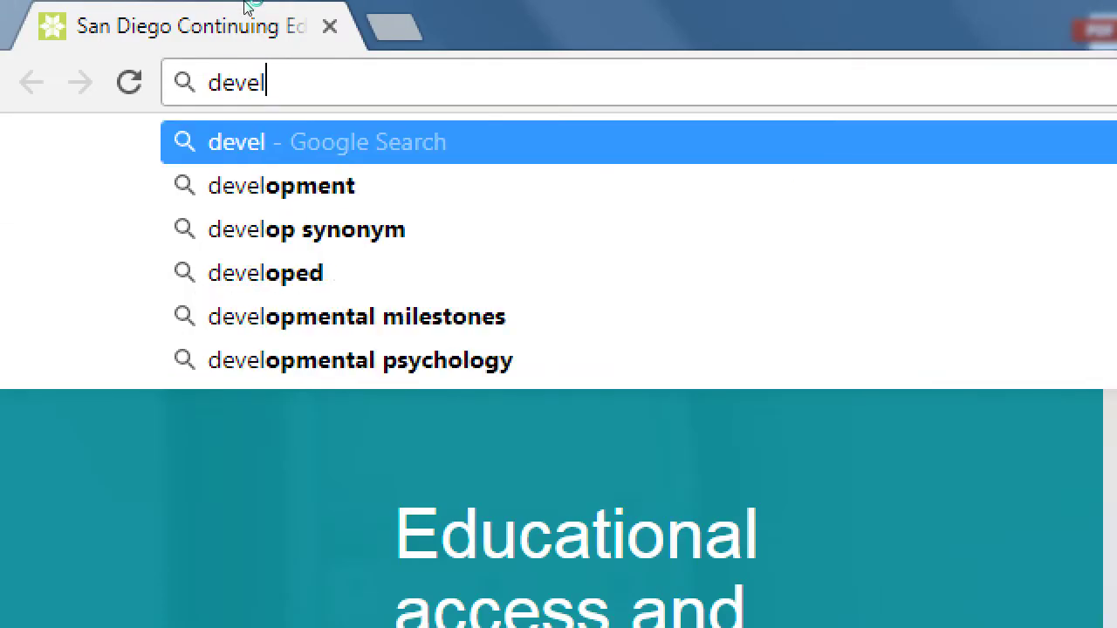
{"action": "type", "text": "oper.android"}
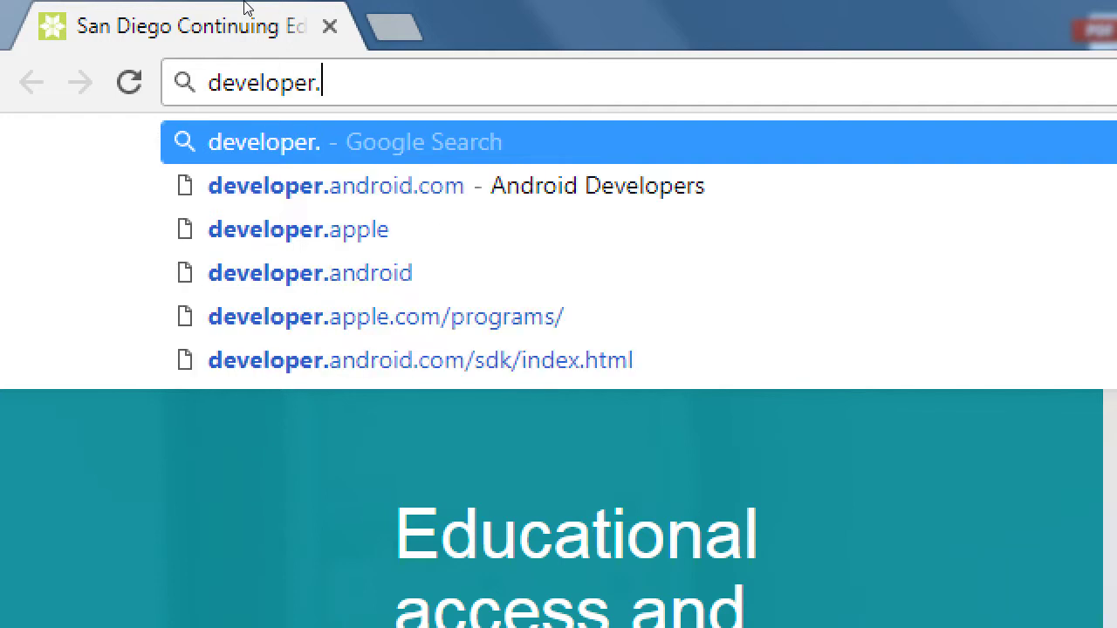
{"action": "key", "text": "Return"}
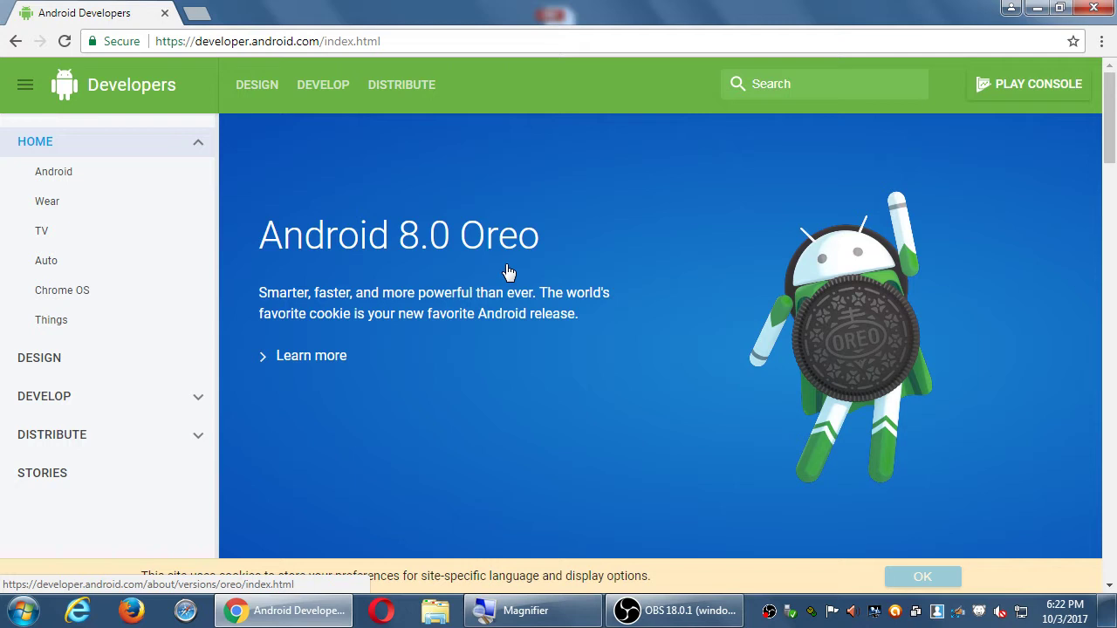
Step: Look through the Android Developers home page, including the app-building resources, the multi-screen section and the footer links
{"action": "scroll", "coordinate": [509, 273], "scroll_direction": "down", "scroll_amount": 10}
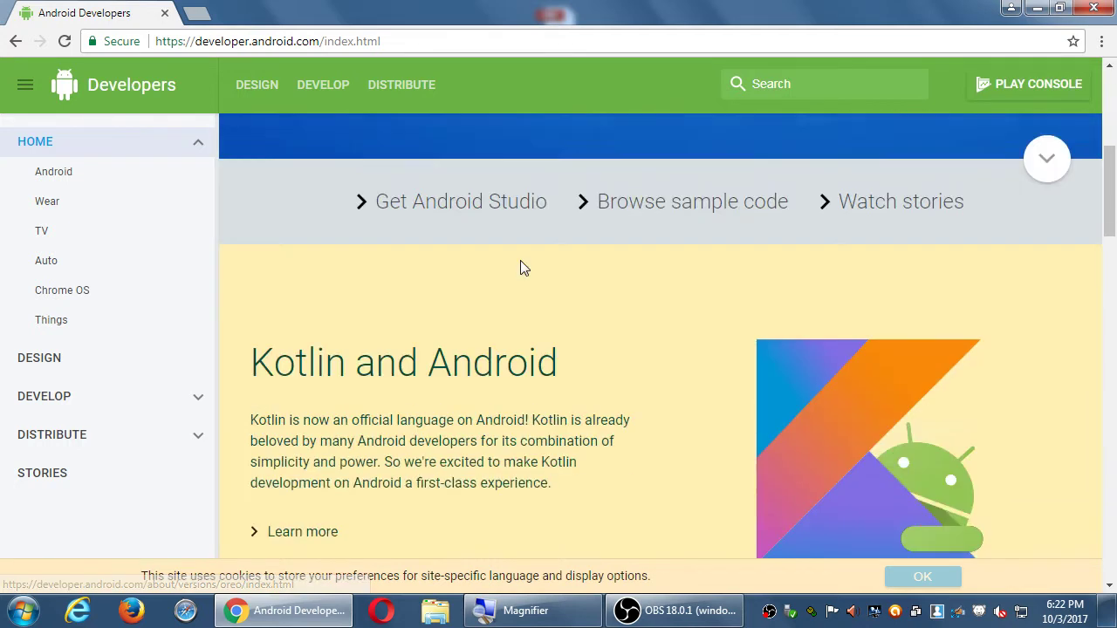
{"action": "scroll", "coordinate": [522, 260], "scroll_direction": "down", "scroll_amount": 10}
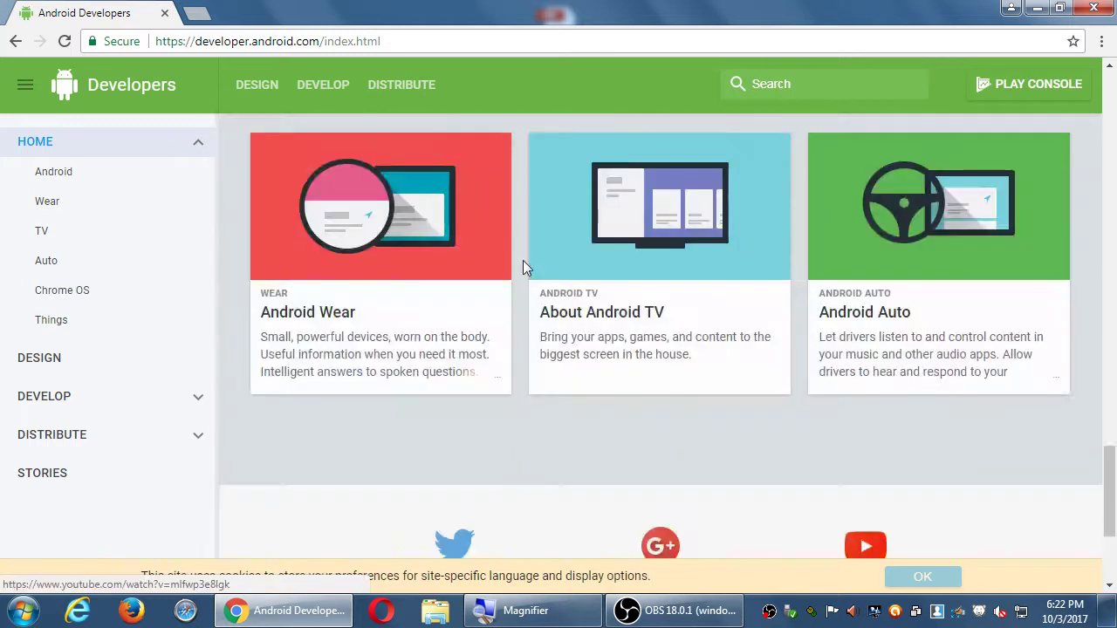
{"action": "scroll", "coordinate": [522, 260], "scroll_direction": "up", "scroll_amount": 9}
{"action": "scroll", "coordinate": [523, 260], "scroll_direction": "up", "scroll_amount": 4}
{"action": "scroll", "coordinate": [523, 260], "scroll_direction": "down", "scroll_amount": 6}
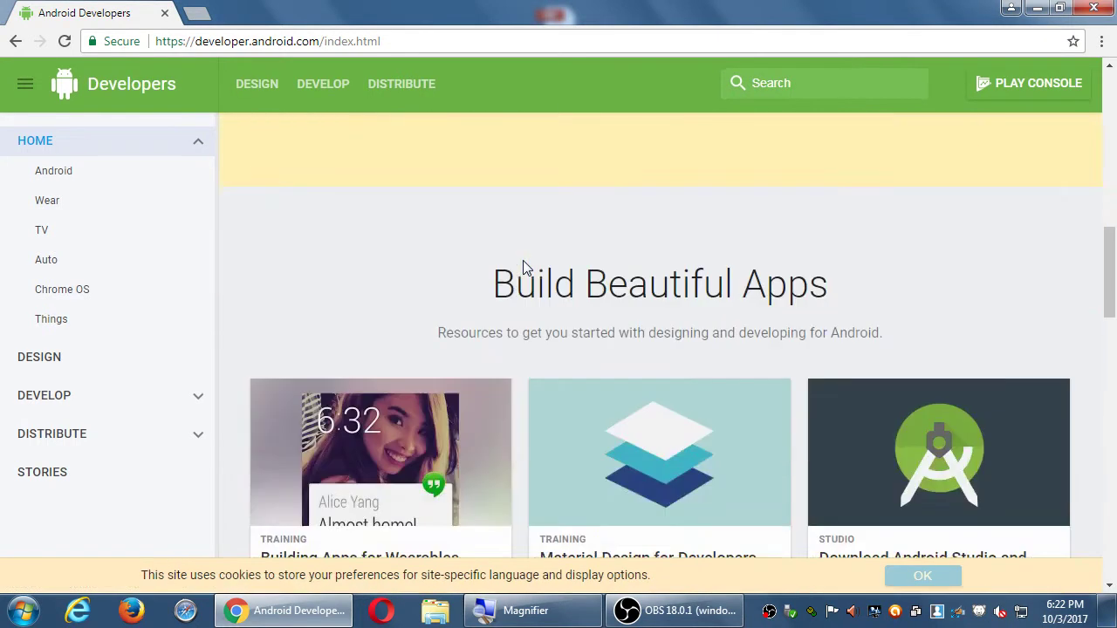
{"action": "scroll", "coordinate": [523, 266], "scroll_direction": "down", "scroll_amount": 2}
{"action": "scroll", "coordinate": [523, 266], "scroll_direction": "up", "scroll_amount": 4}
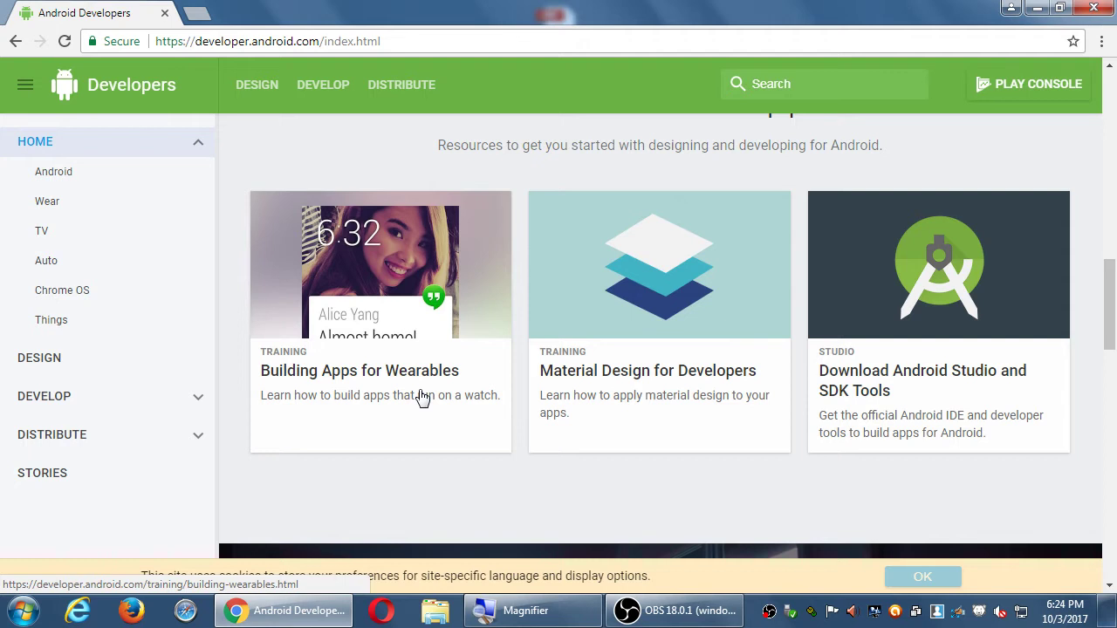
{"action": "scroll", "coordinate": [422, 397], "scroll_direction": "down", "scroll_amount": 3}
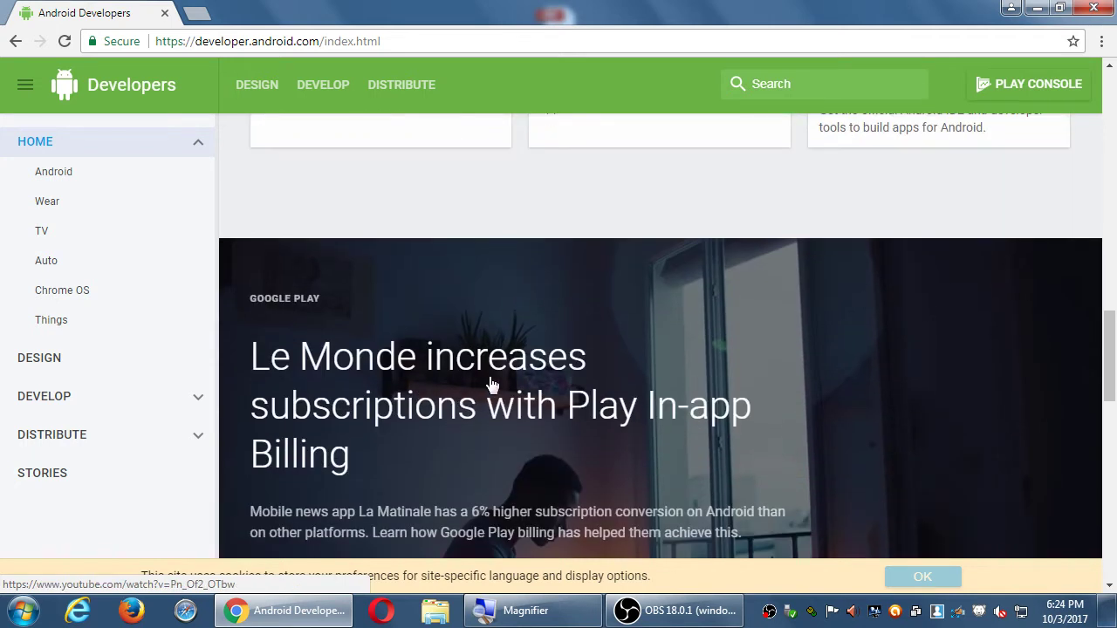
{"action": "scroll", "coordinate": [493, 384], "scroll_direction": "down", "scroll_amount": 5}
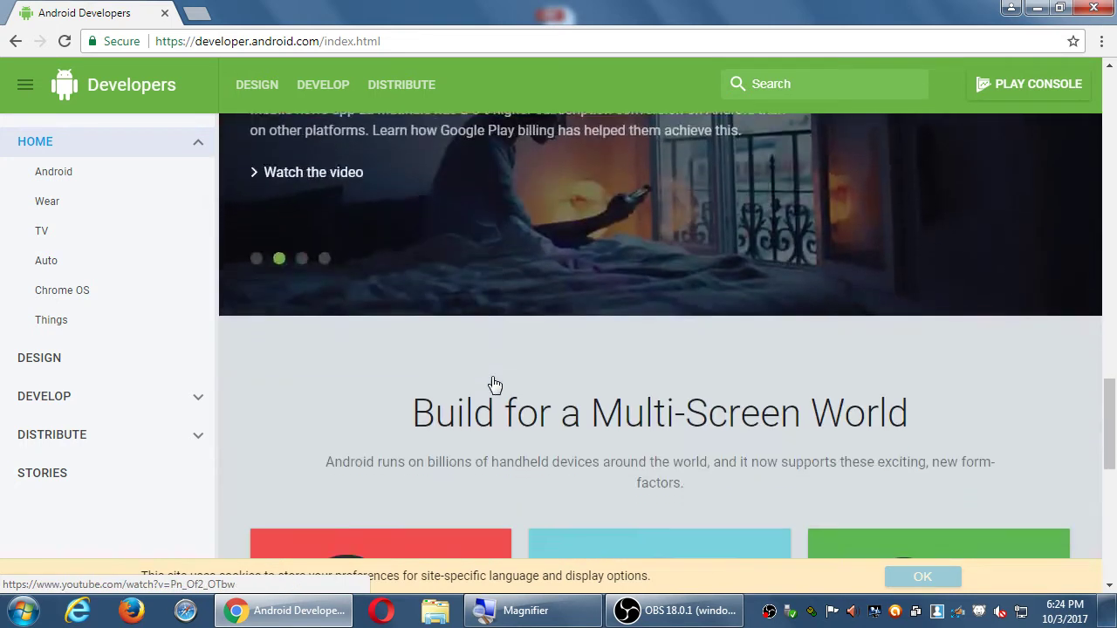
{"action": "scroll", "coordinate": [493, 384], "scroll_direction": "down", "scroll_amount": 5}
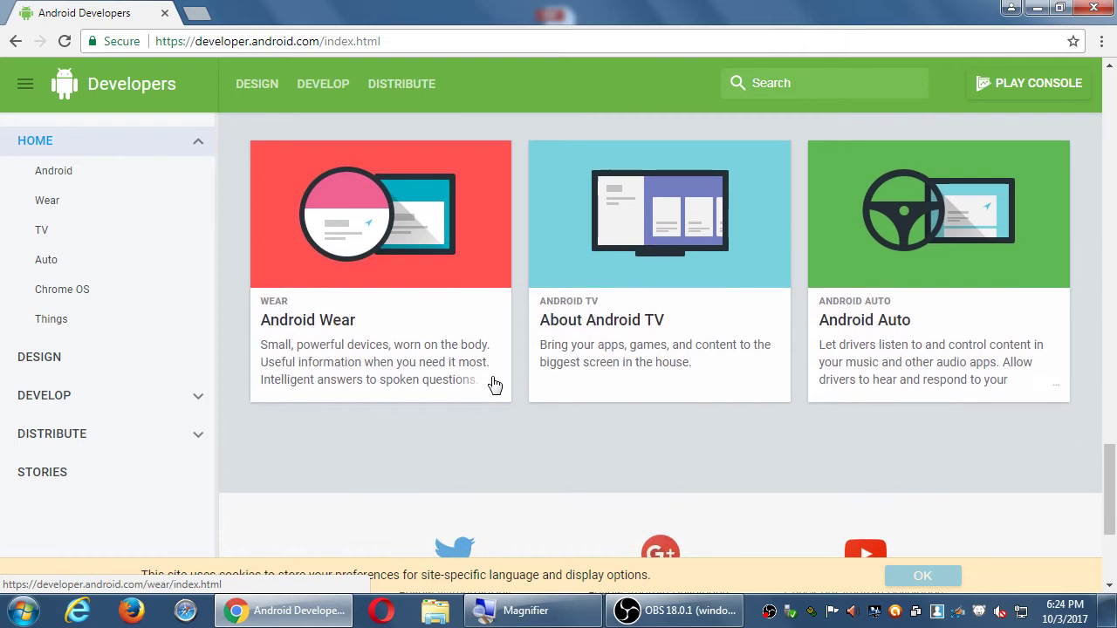
{"action": "scroll", "coordinate": [494, 384], "scroll_direction": "down", "scroll_amount": 3}
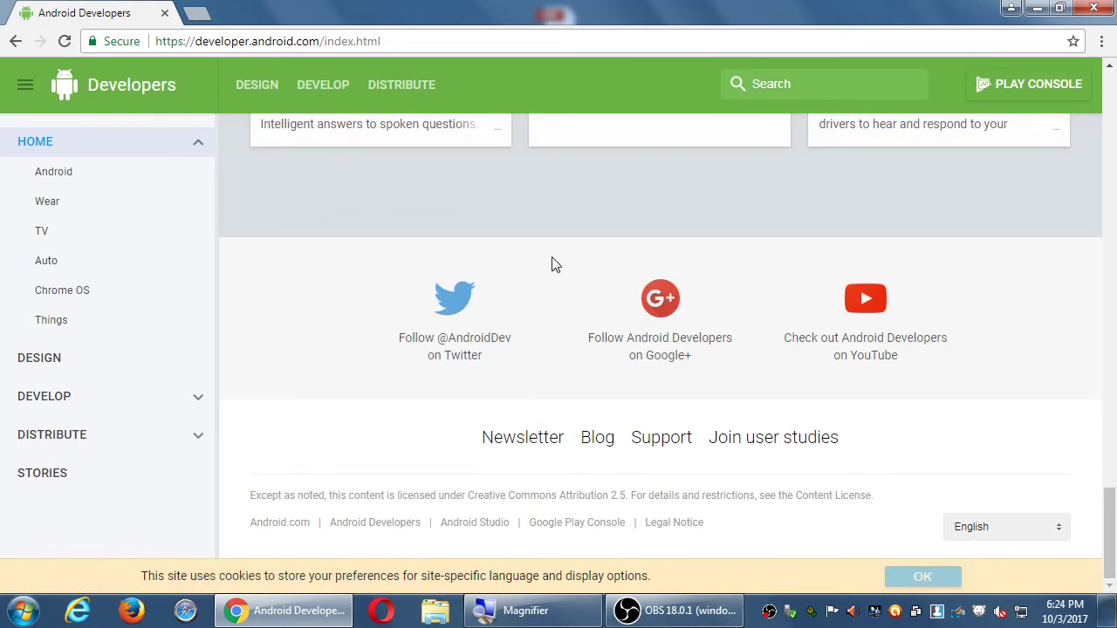
{"action": "scroll", "coordinate": [536, 264], "scroll_direction": "up", "scroll_amount": 4}
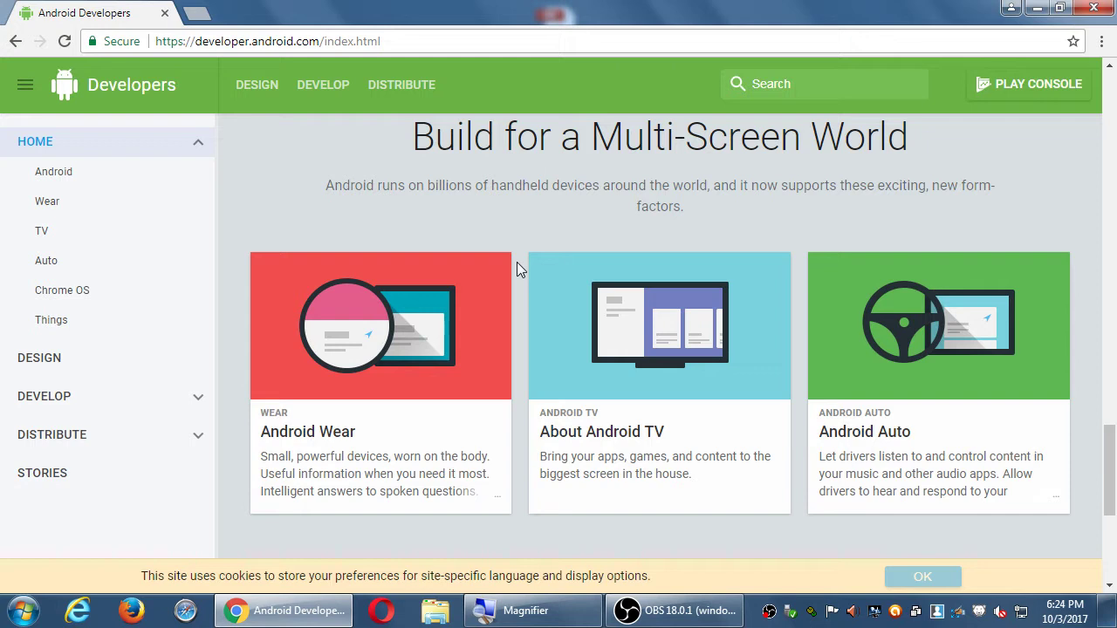
{"action": "scroll", "coordinate": [590, 361], "scroll_direction": "up", "scroll_amount": 1}
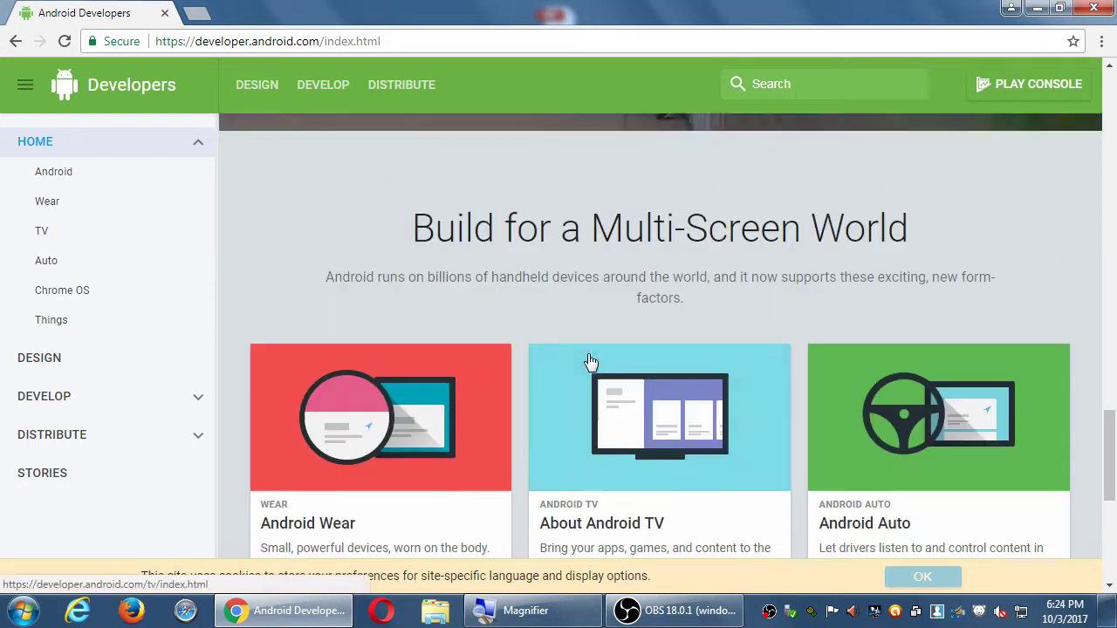
{"action": "scroll", "coordinate": [590, 361], "scroll_direction": "up", "scroll_amount": 15}
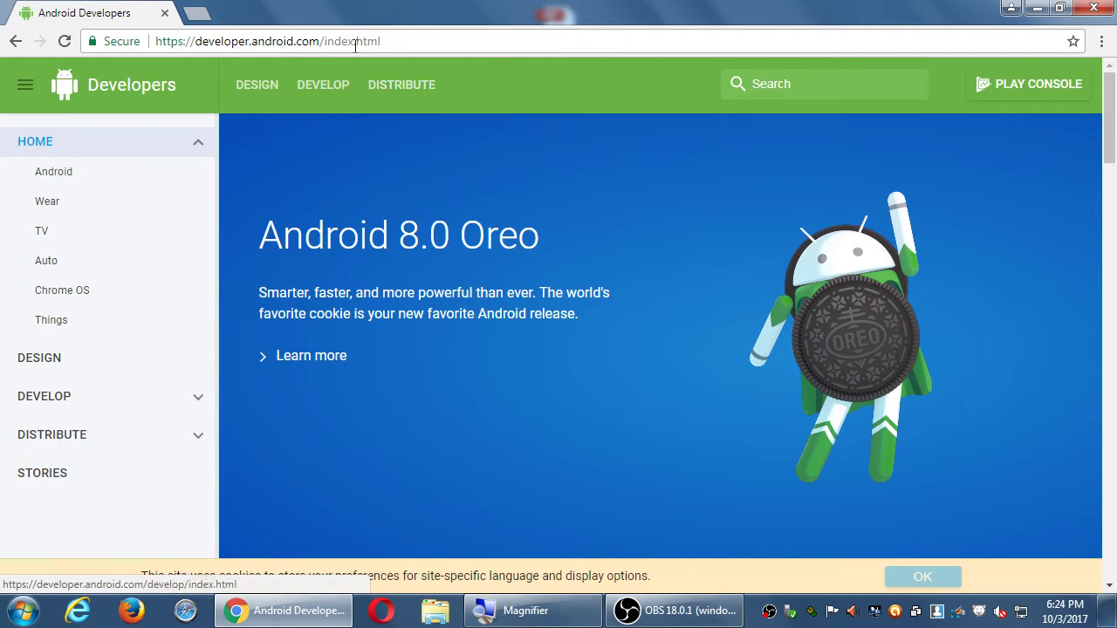
Step: Open the Apple Developer website at developer.apple.com in a new tab
{"action": "left_click", "coordinate": [198, 15]}
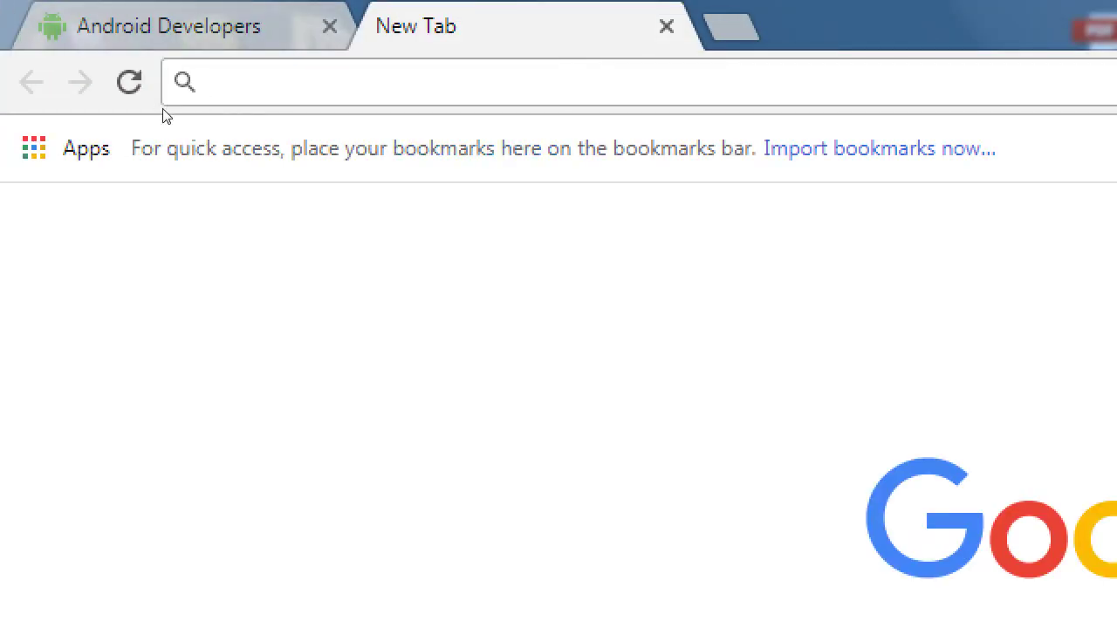
{"action": "type", "text": "developer.apple"}
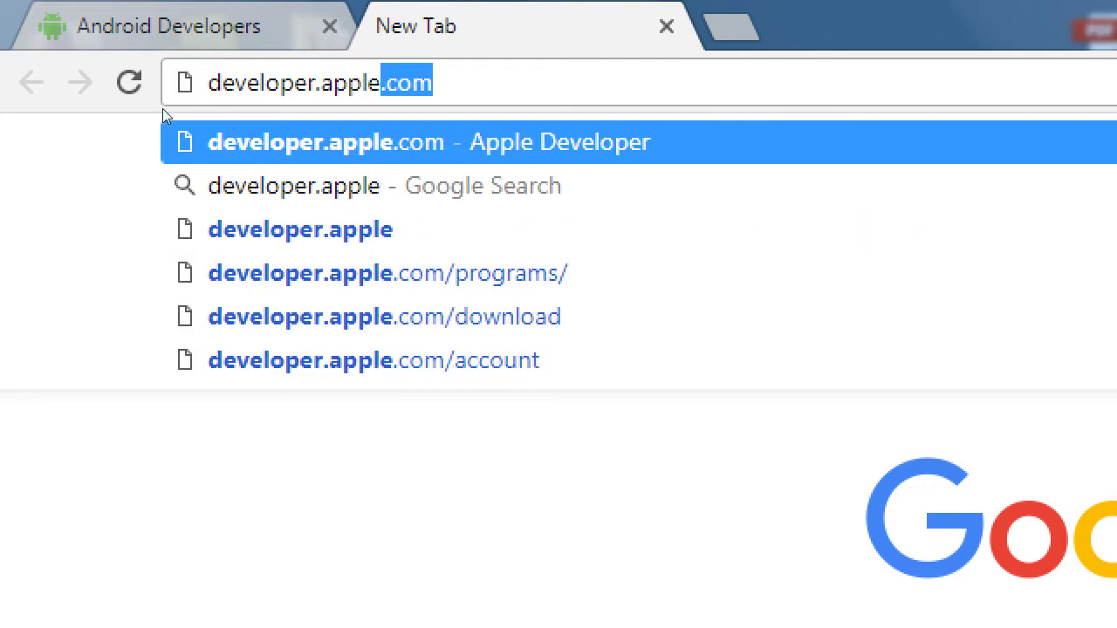
{"action": "key", "text": "Return"}
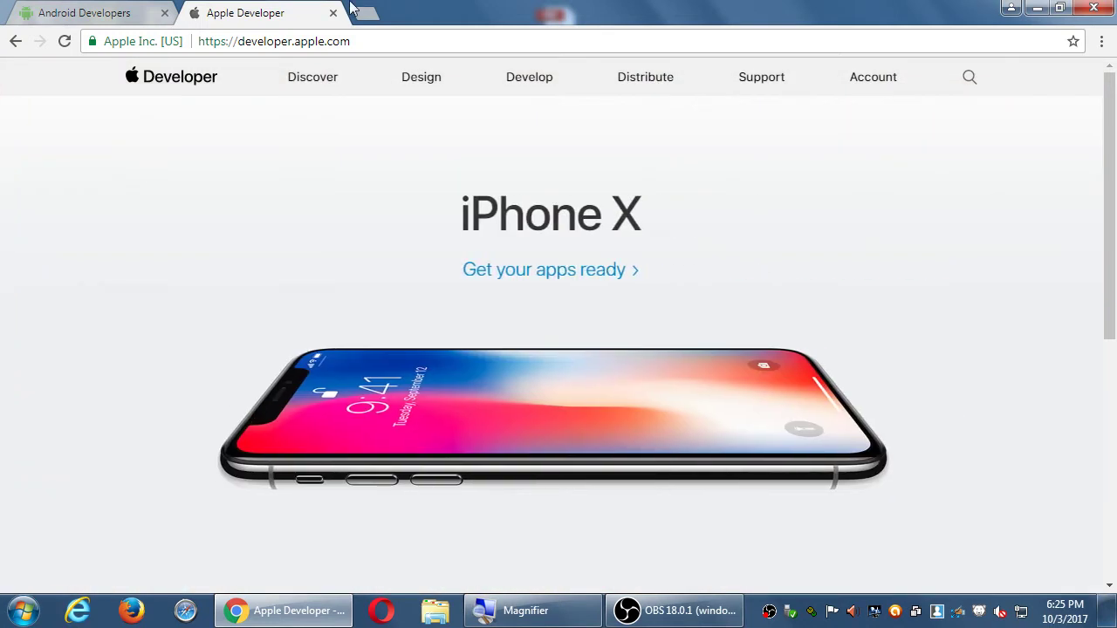
Step: Look through the Apple Developer home page and compare it with the Android Developers page
{"action": "scroll", "coordinate": [556, 301], "scroll_direction": "down", "scroll_amount": 6}
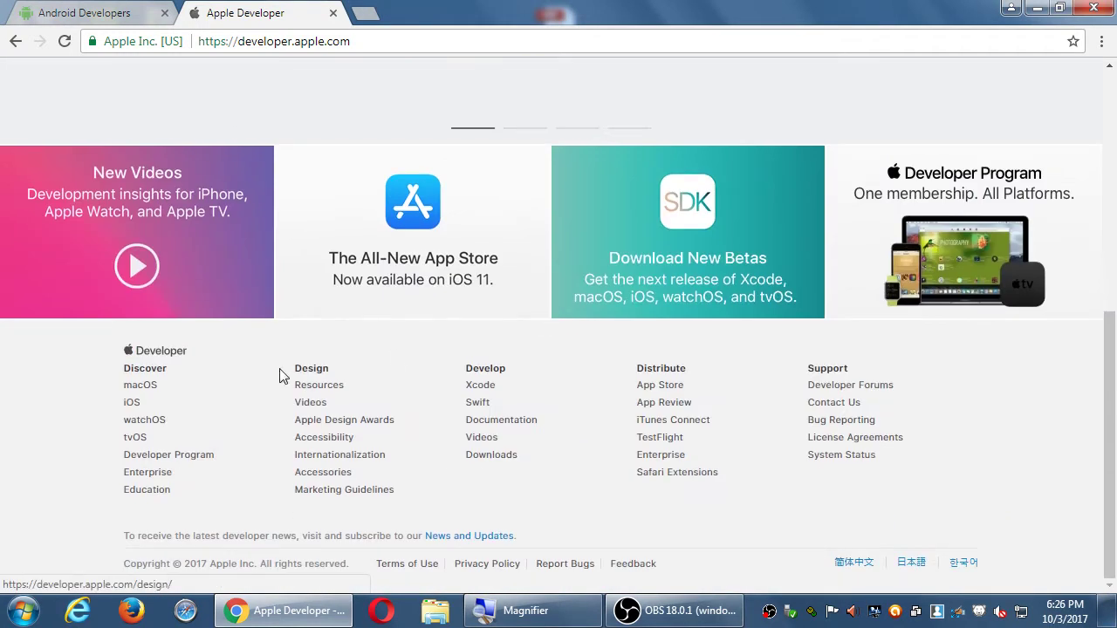
{"action": "scroll", "coordinate": [730, 374], "scroll_direction": "up", "scroll_amount": 4}
{"action": "scroll", "coordinate": [686, 441], "scroll_direction": "down", "scroll_amount": 1}
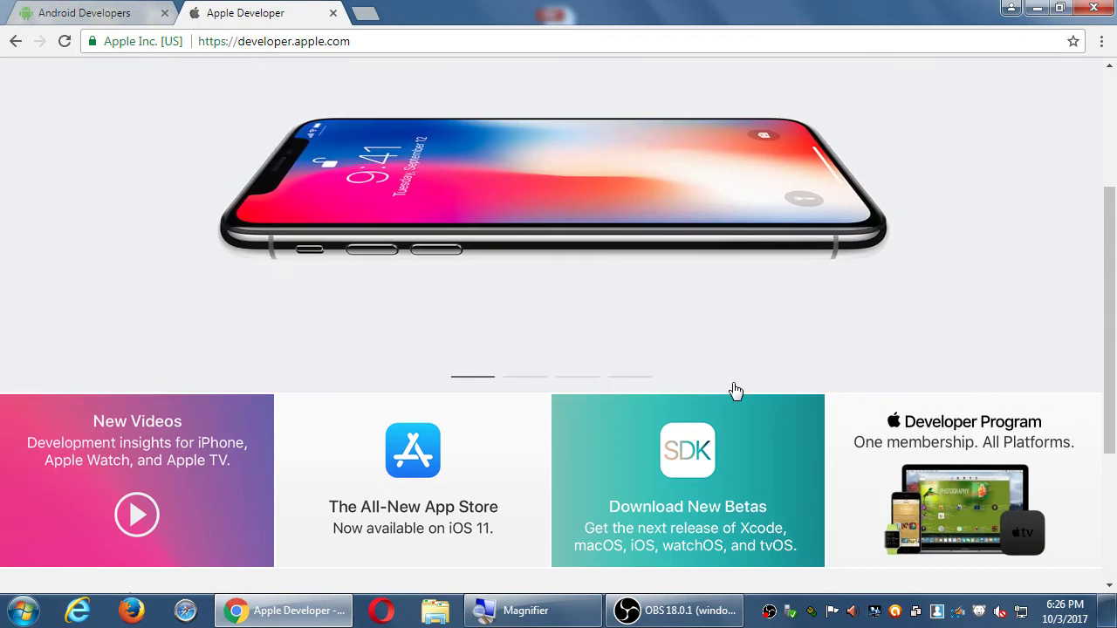
{"action": "key", "text": "ctrl+Tab"}
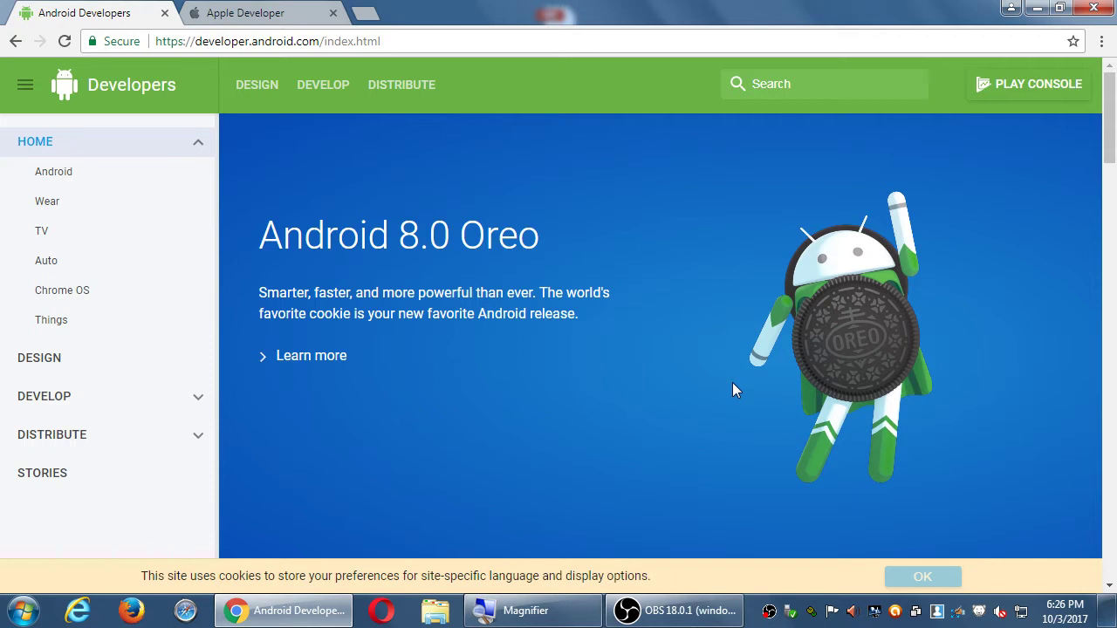
{"action": "key", "text": "ctrl+Tab"}
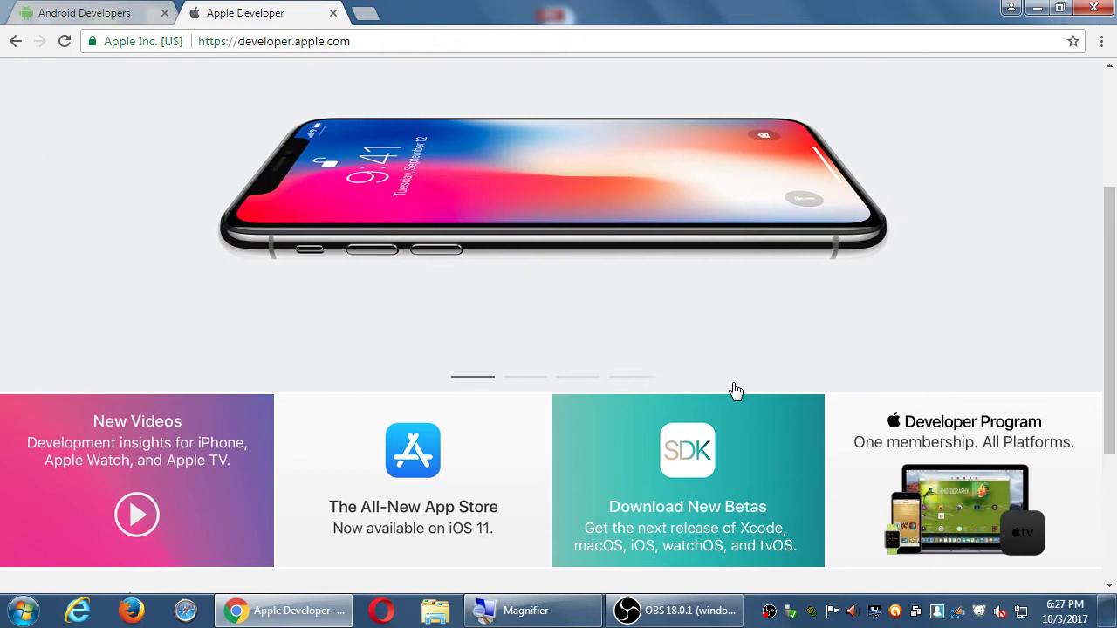
{"action": "key", "text": "ctrl+Tab"}
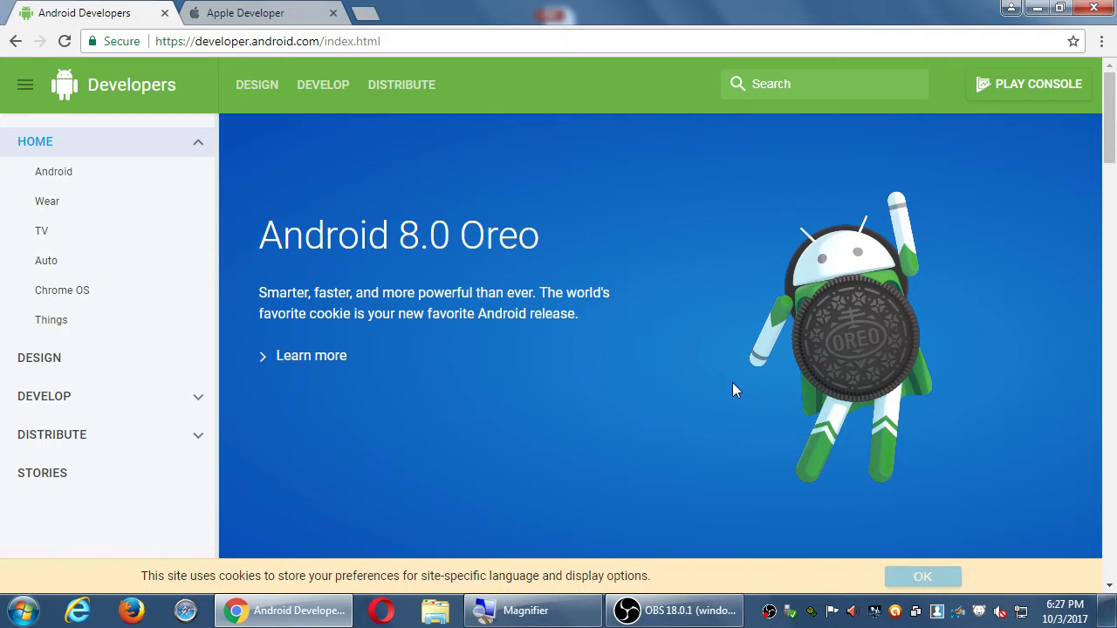
{"action": "key", "text": "ctrl+Tab"}
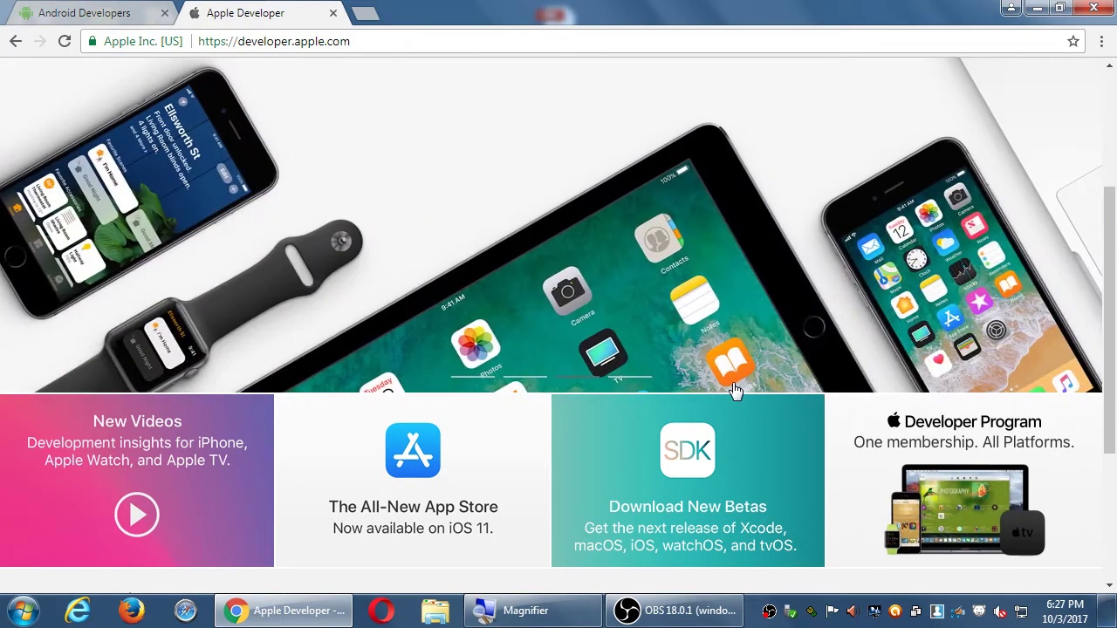
Step: Open the Windows developer site at developer.windows.com in a new tab
{"action": "key", "text": "ctrl+t"}
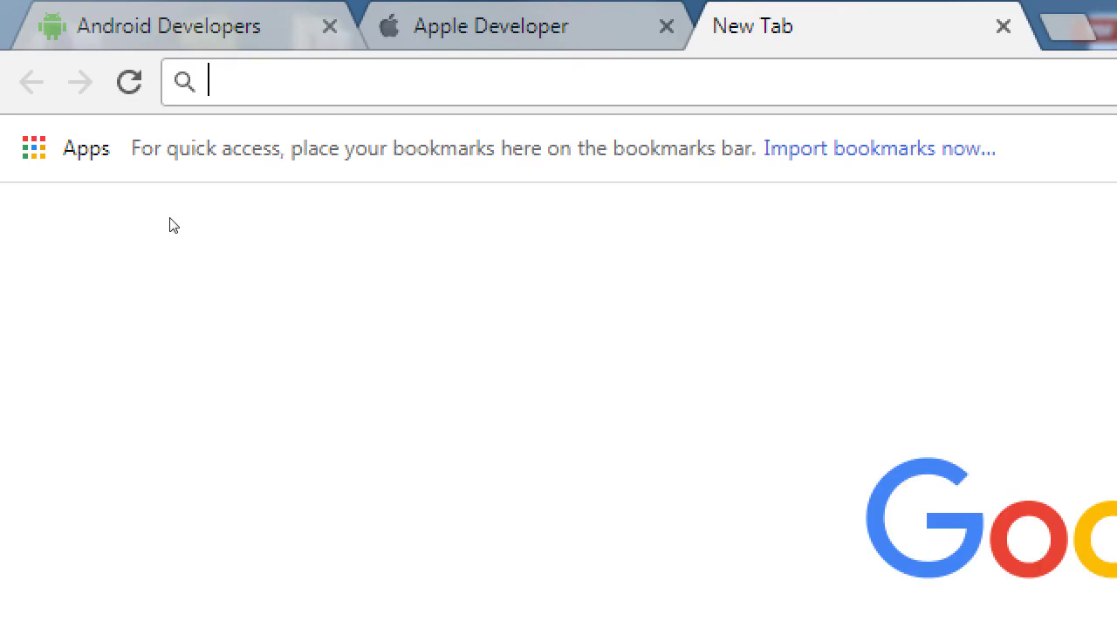
{"action": "type", "text": "developer.windows."}
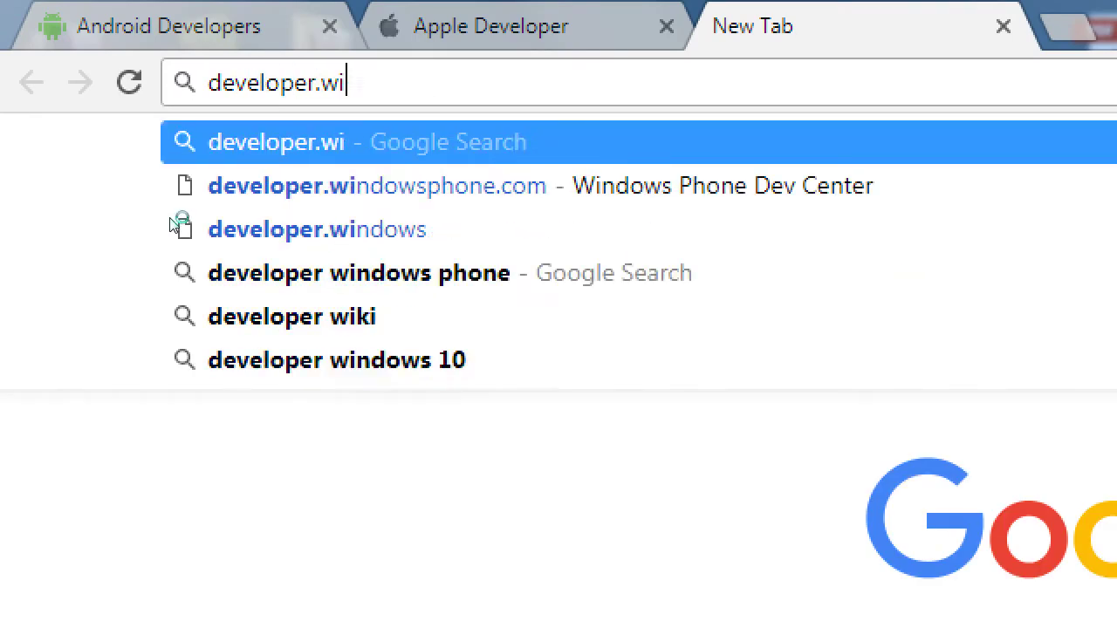
{"action": "type", "text": "com"}
{"action": "key", "text": "Return"}
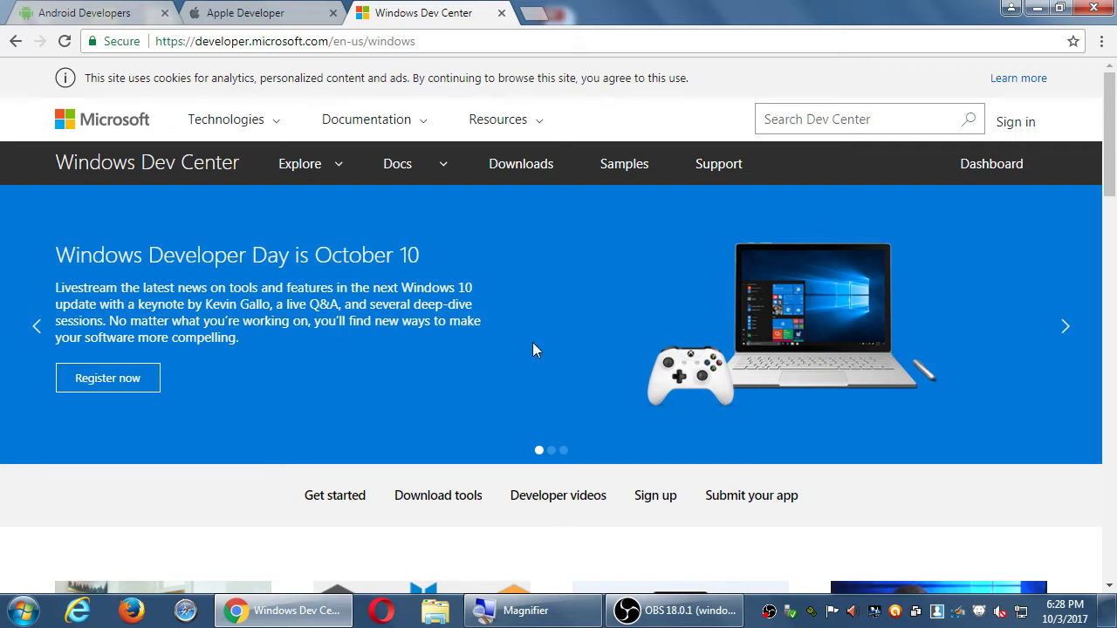
Step: Look over the Windows Dev Center home page, and revisit the Apple Developer and Android Developers pages
{"action": "left_click", "coordinate": [311, 175]}
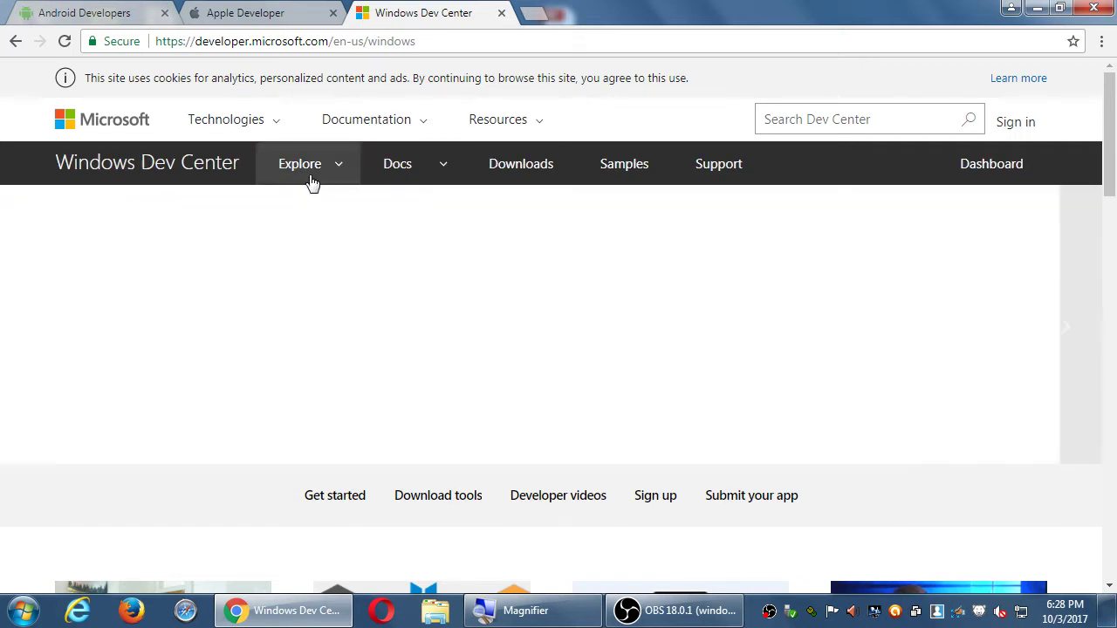
{"action": "left_click", "coordinate": [313, 181]}
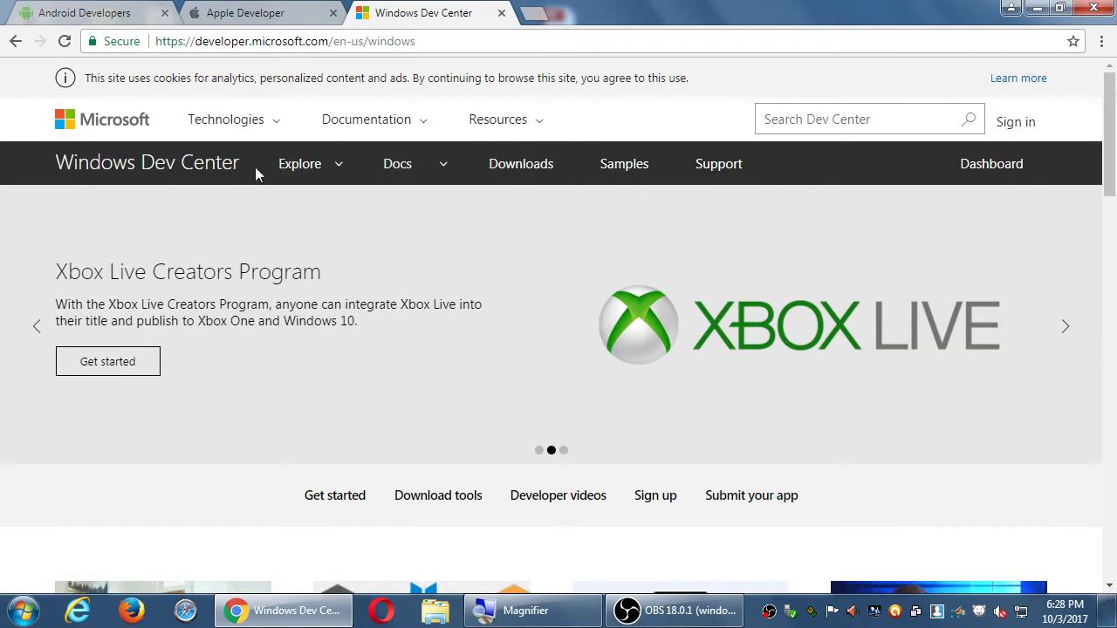
{"action": "scroll", "coordinate": [652, 194], "scroll_direction": "down", "scroll_amount": 3}
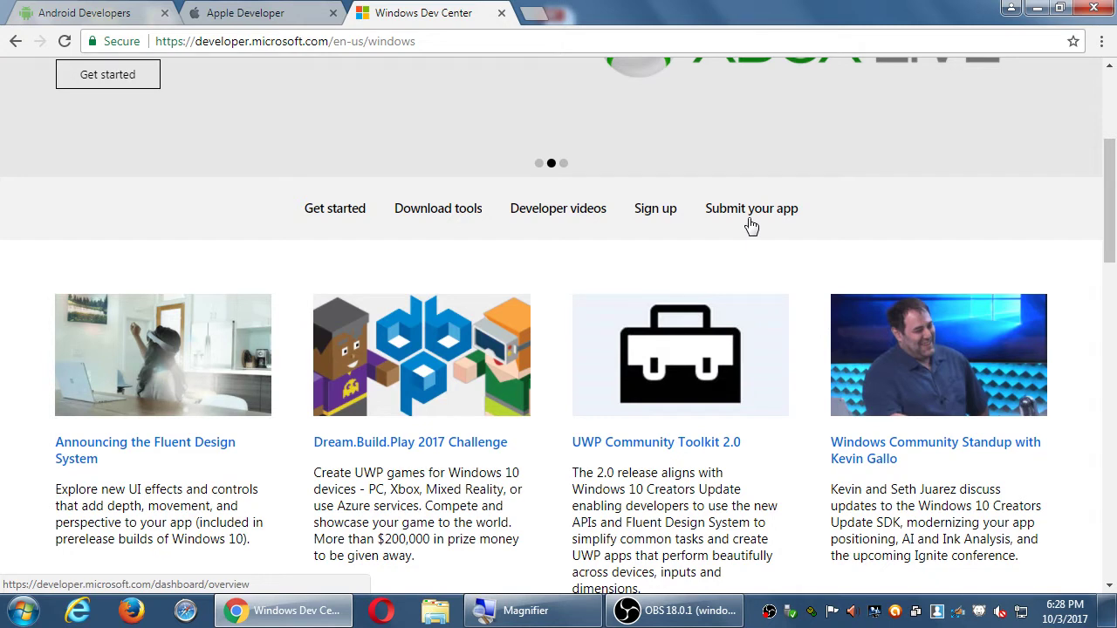
{"action": "scroll", "coordinate": [724, 83], "scroll_direction": "up", "scroll_amount": 3}
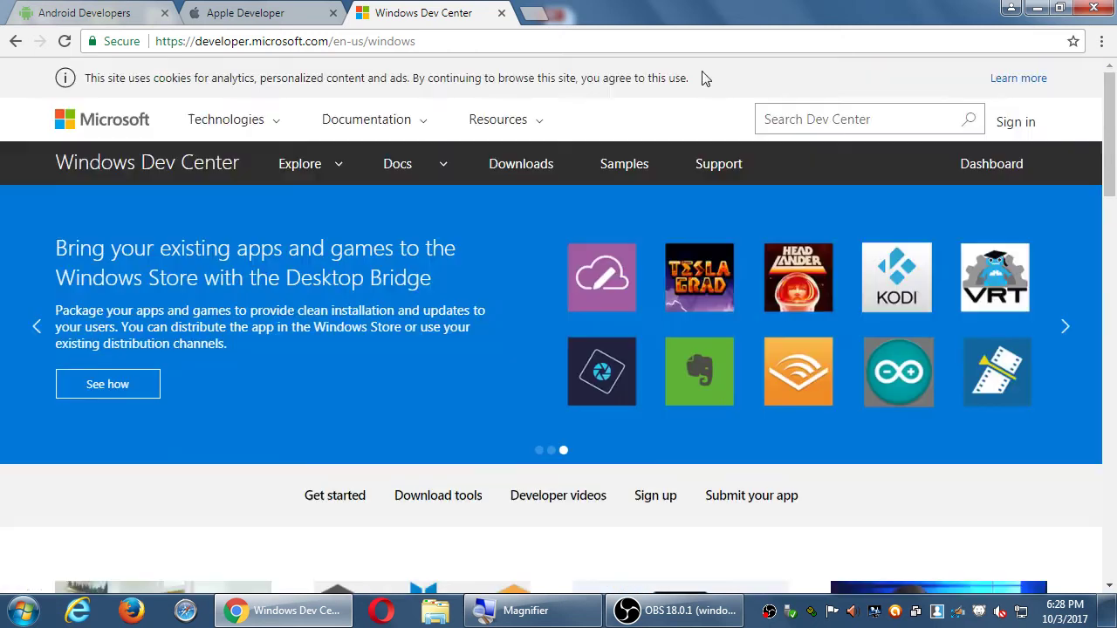
{"action": "left_click", "coordinate": [214, 15]}
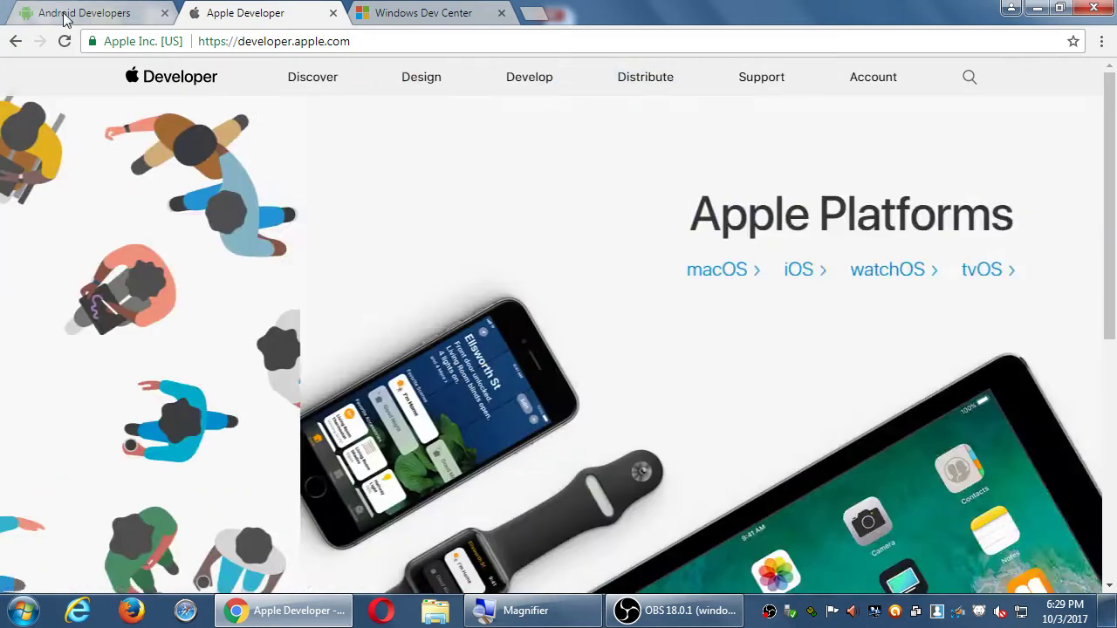
{"action": "left_click", "coordinate": [68, 13]}
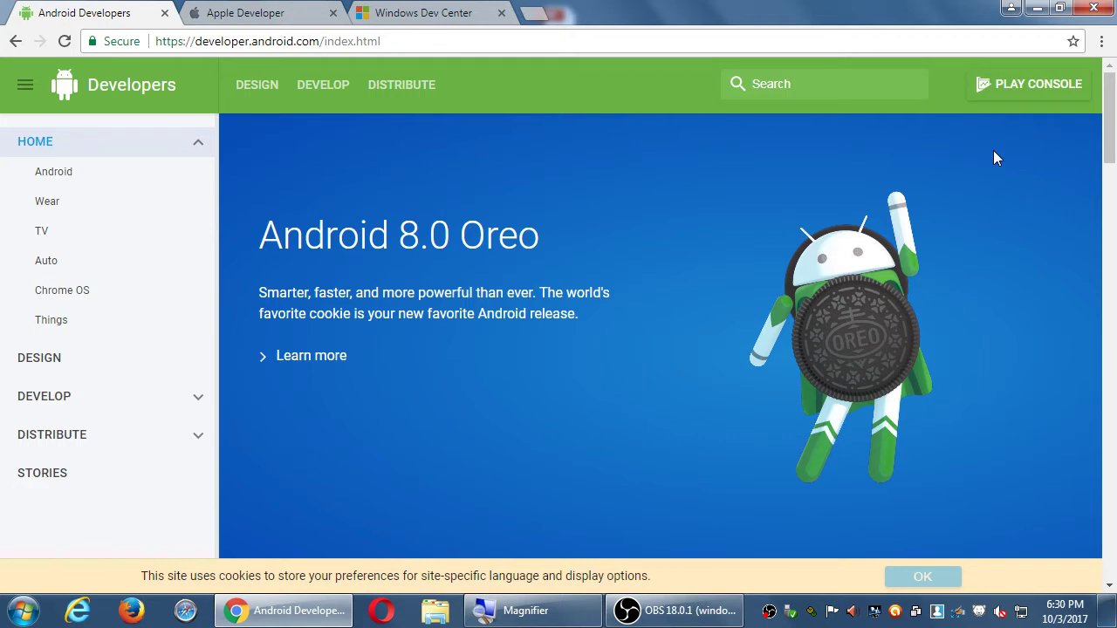
Step: Move the Windows Dev Center tab between the Android Developers and Apple Developer tabs, and review its home page
{"action": "left_click", "coordinate": [417, 18]}
{"action": "left_click_drag", "start_coordinate": [416, 27], "coordinate": [252, 25]}
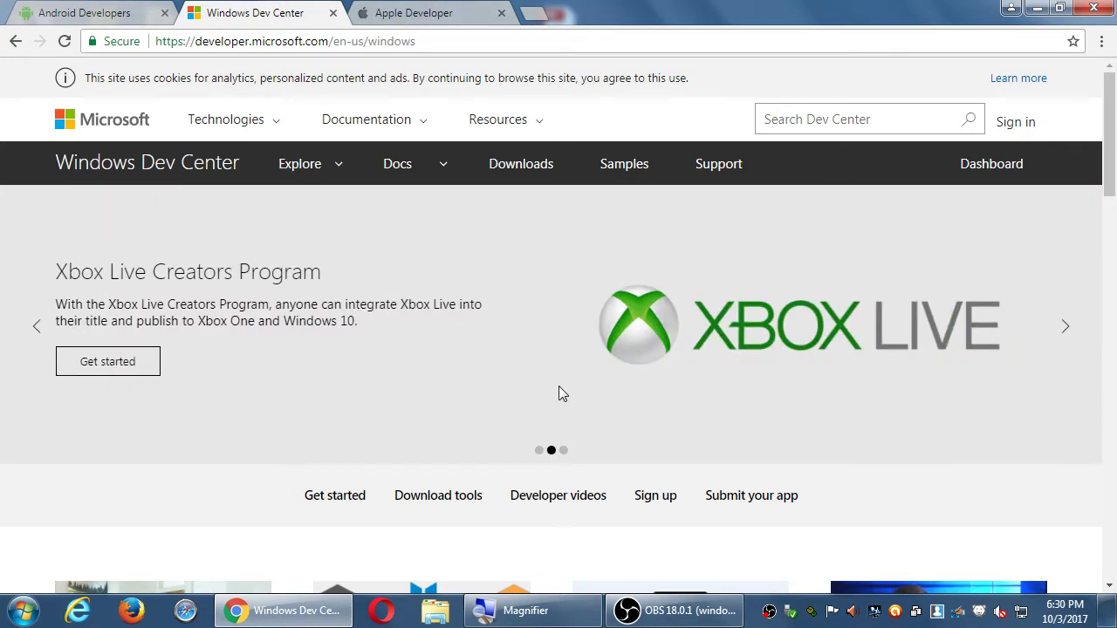
{"action": "scroll", "coordinate": [559, 388], "scroll_direction": "down", "scroll_amount": 4}
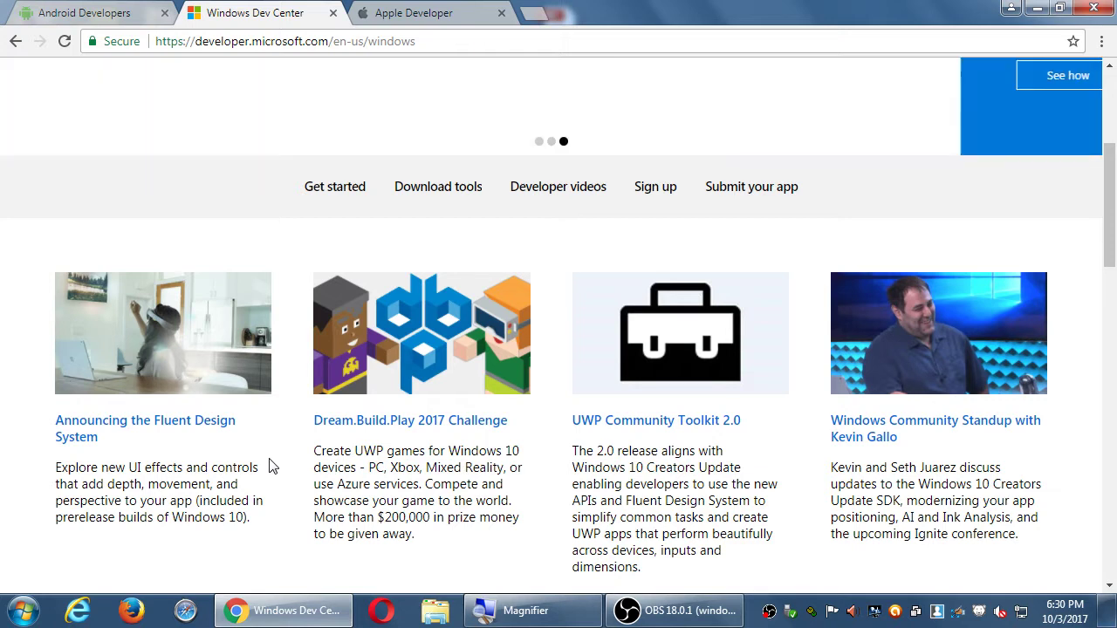
{"action": "scroll", "coordinate": [271, 467], "scroll_direction": "up", "scroll_amount": 4}
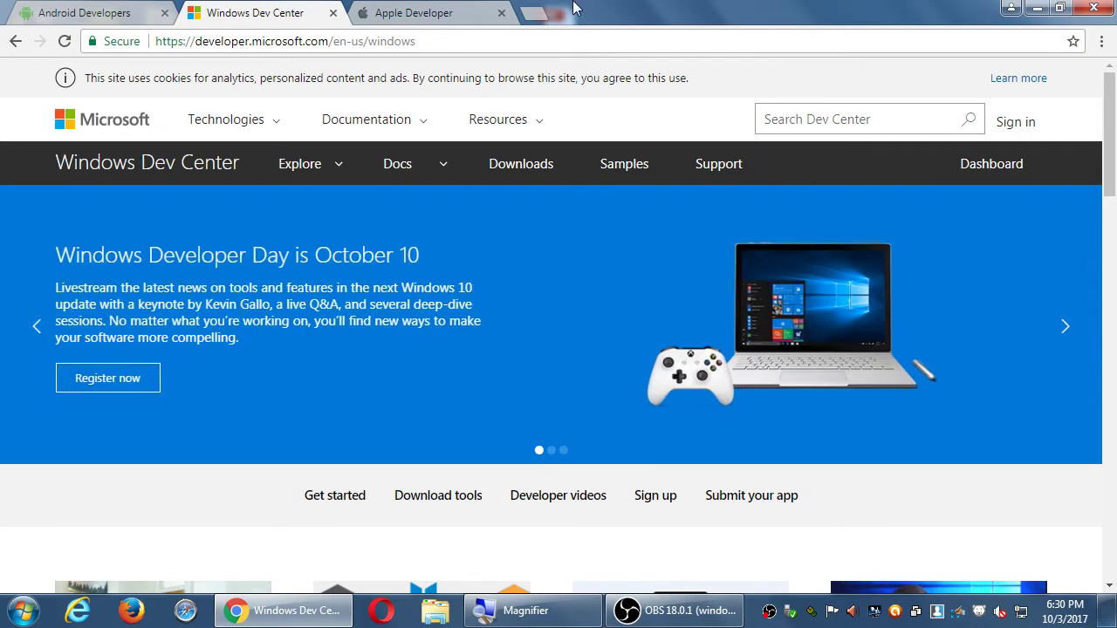
Step: Compare the Apple Developer home page with the Android Developers page, and glance at the Windows Dev Center
{"action": "left_click", "coordinate": [426, 19]}
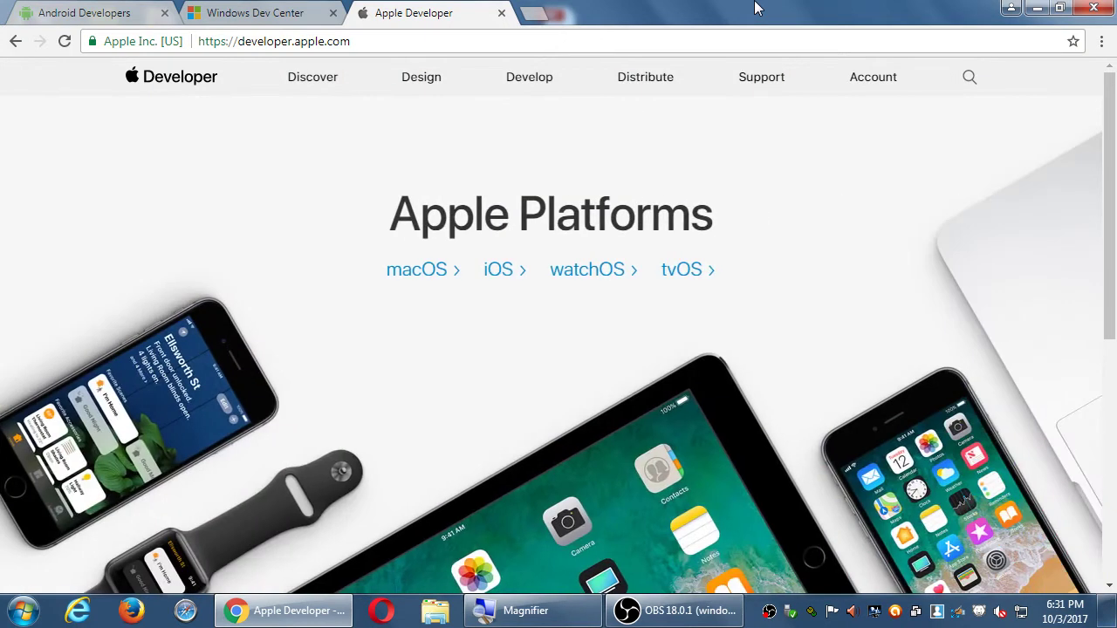
{"action": "left_click", "coordinate": [116, 15]}
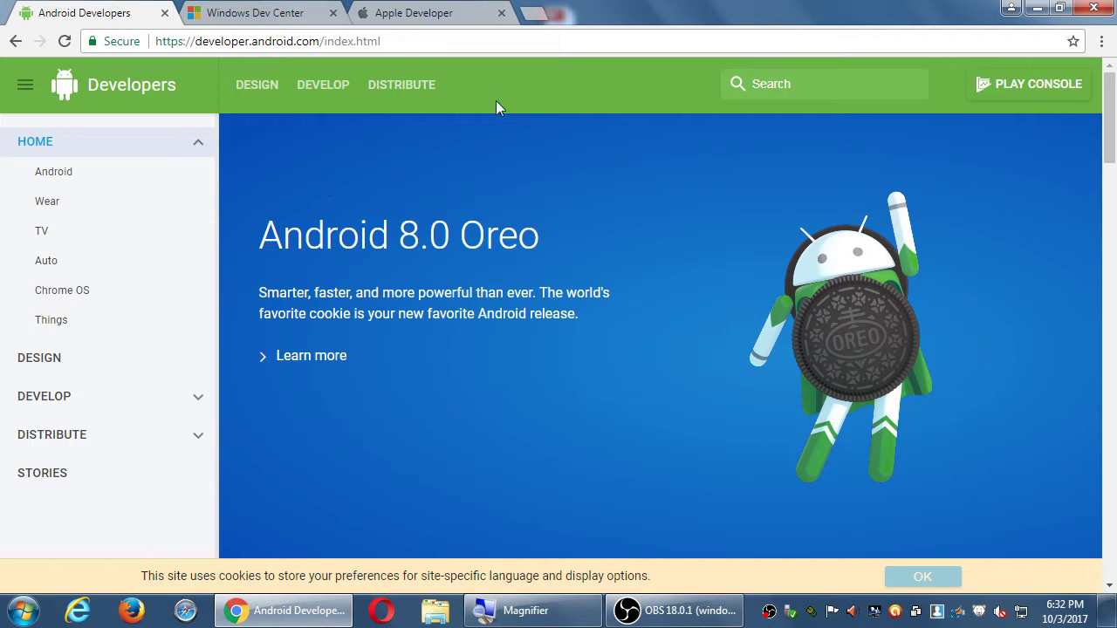
{"action": "left_click", "coordinate": [458, 13]}
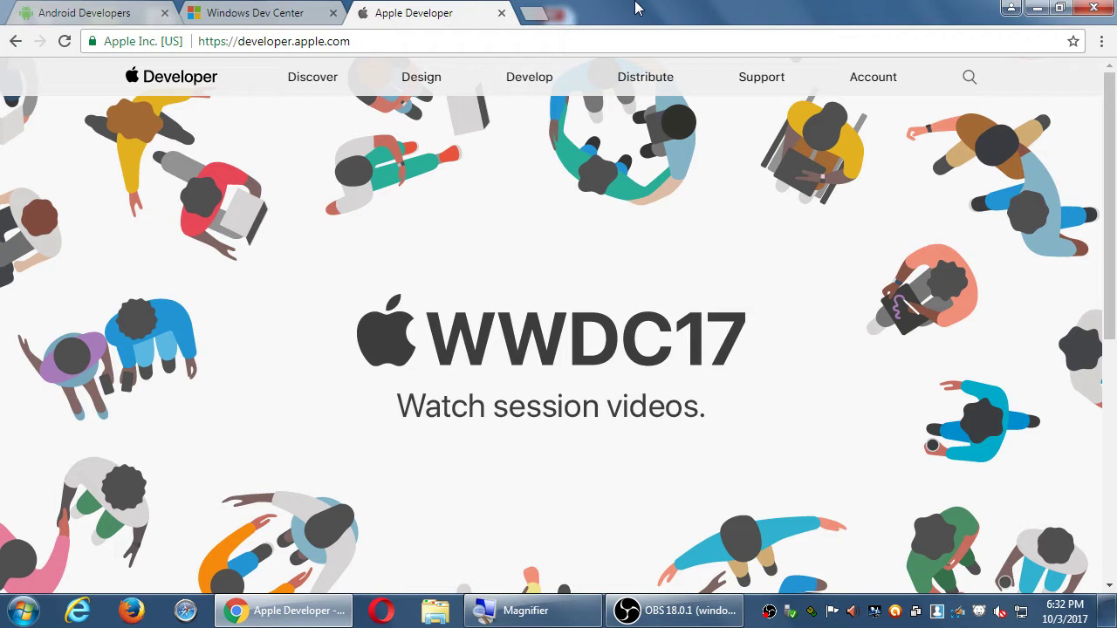
{"action": "key", "text": "ctrl+1"}
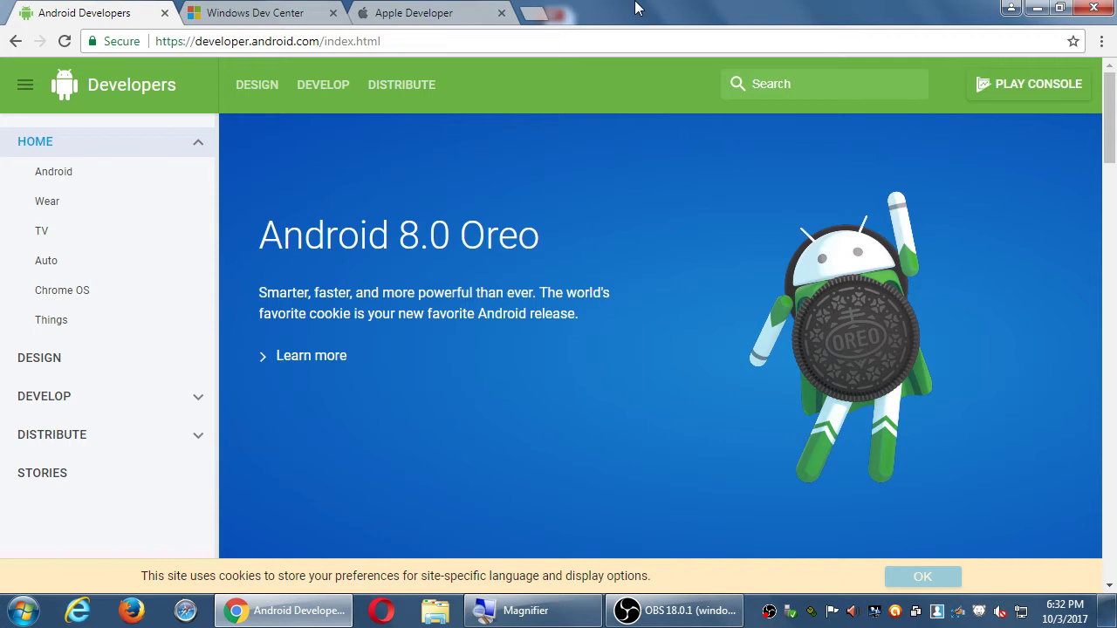
{"action": "key", "text": "ctrl+Tab"}
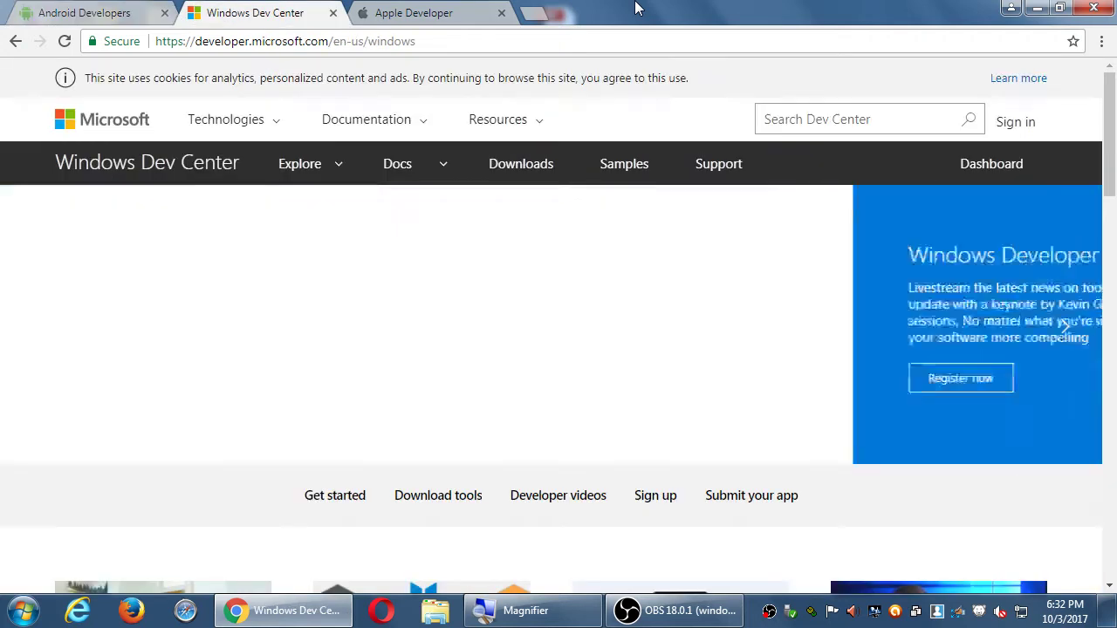
{"action": "key", "text": "ctrl+Tab"}
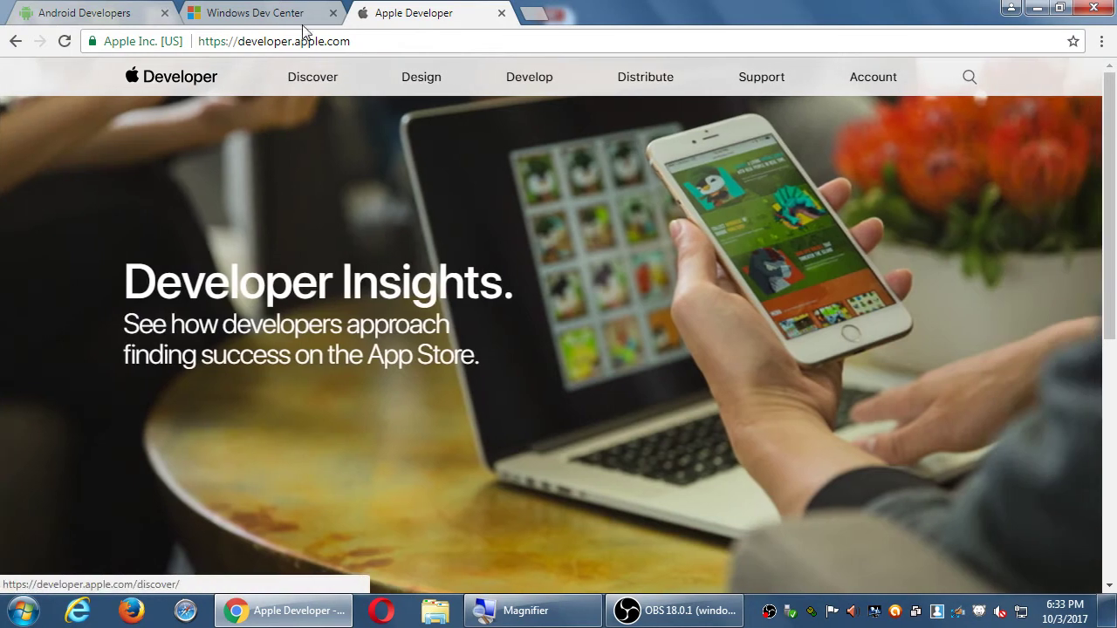
Step: Switch back and forth between the Windows Dev Center, Android Developers and Apple Developer home pages, ending on Android Developers
{"action": "left_click", "coordinate": [294, 21]}
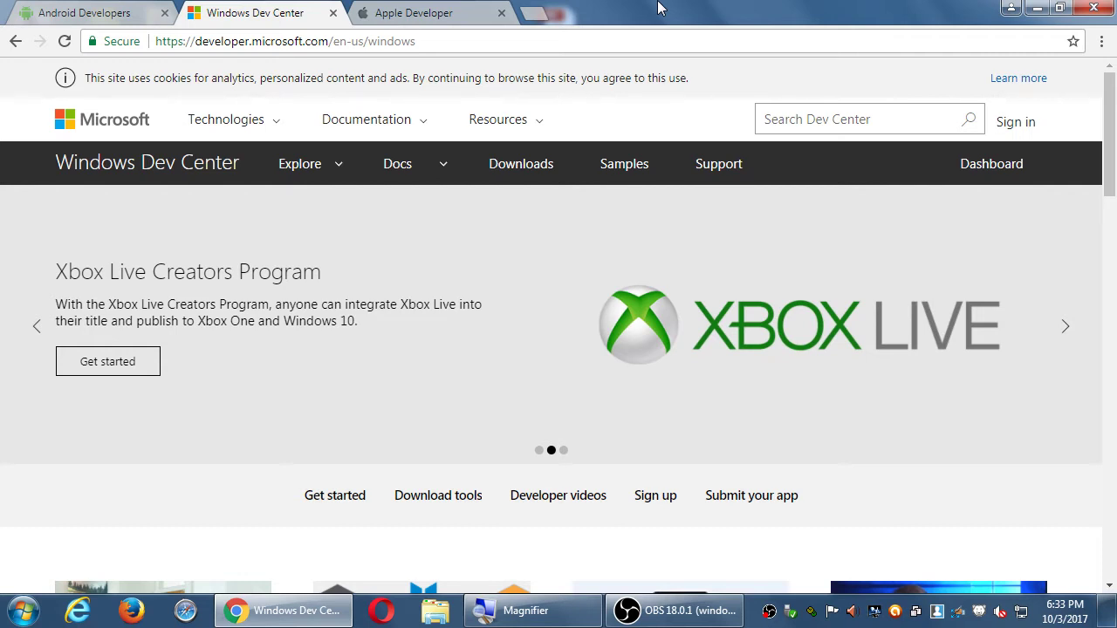
{"action": "left_click", "coordinate": [72, 16]}
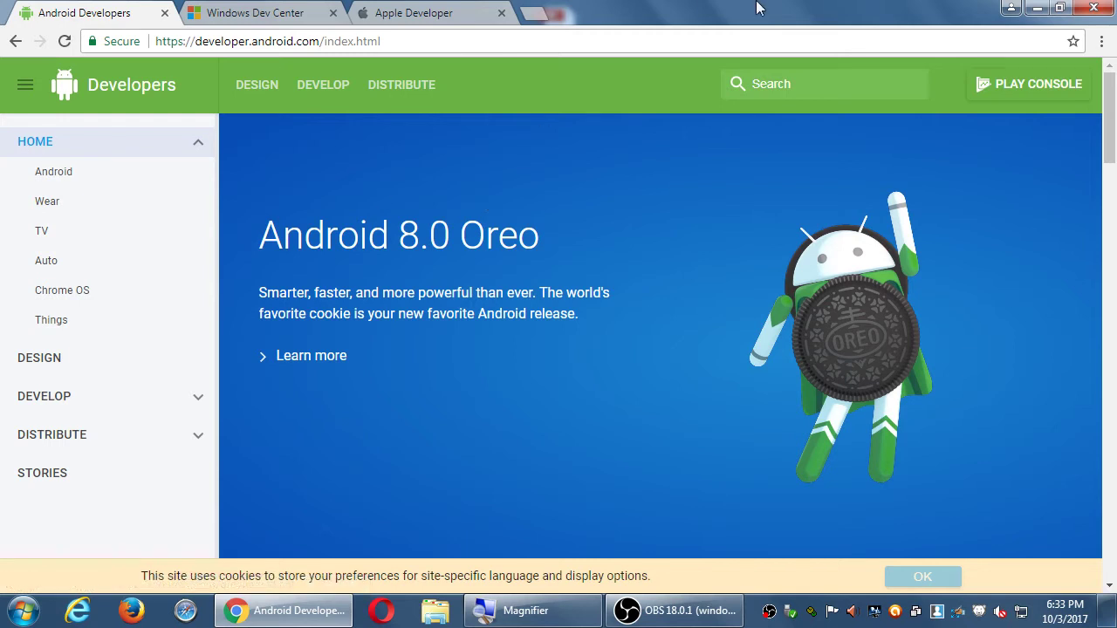
{"action": "left_click", "coordinate": [236, 18]}
{"action": "left_click", "coordinate": [140, 21]}
{"action": "left_click", "coordinate": [253, 18]}
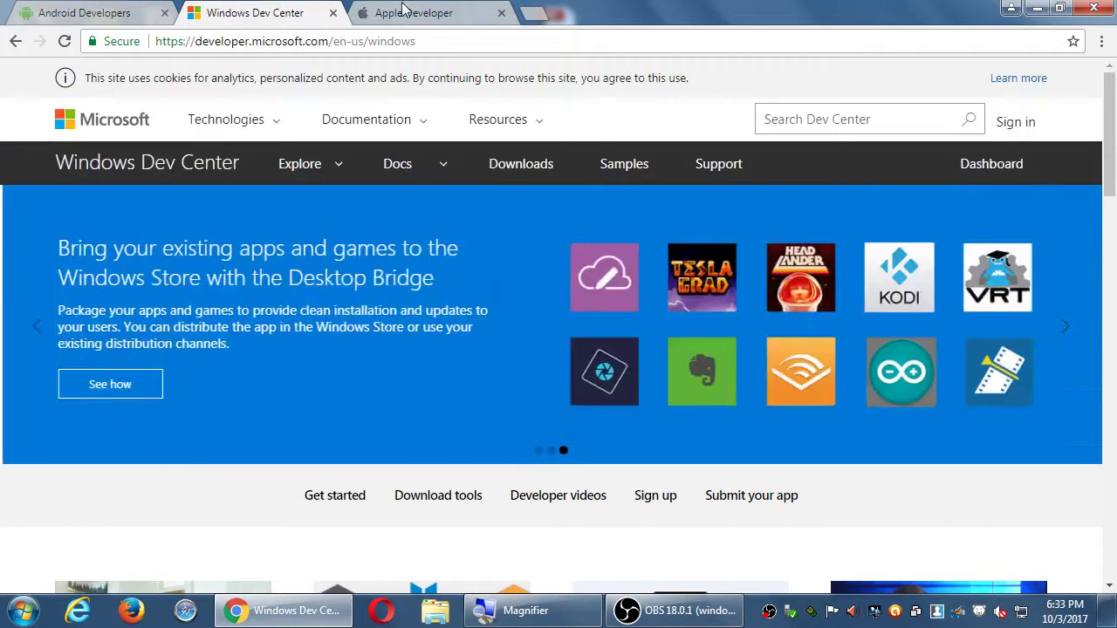
{"action": "left_click", "coordinate": [410, 16]}
{"action": "left_click", "coordinate": [249, 18]}
{"action": "left_click", "coordinate": [119, 13]}
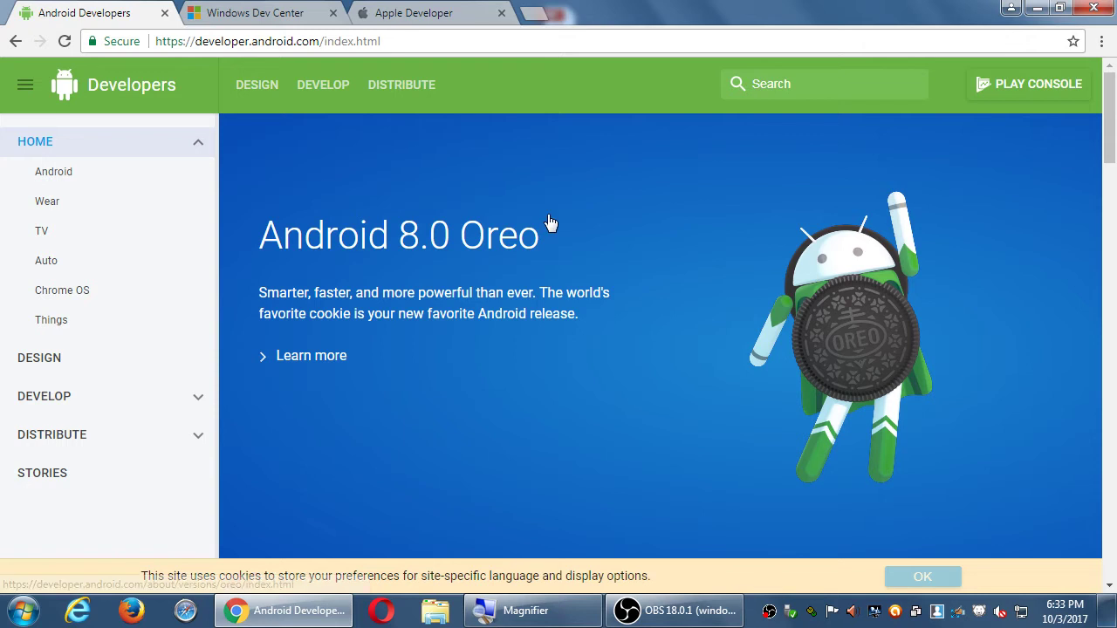
Step: View the Get Android Studio and Kotlin sections of the Android Developers page, and revisit the Apple Developer and Windows Dev Center pages
{"action": "scroll", "coordinate": [548, 222], "scroll_direction": "down", "scroll_amount": 4}
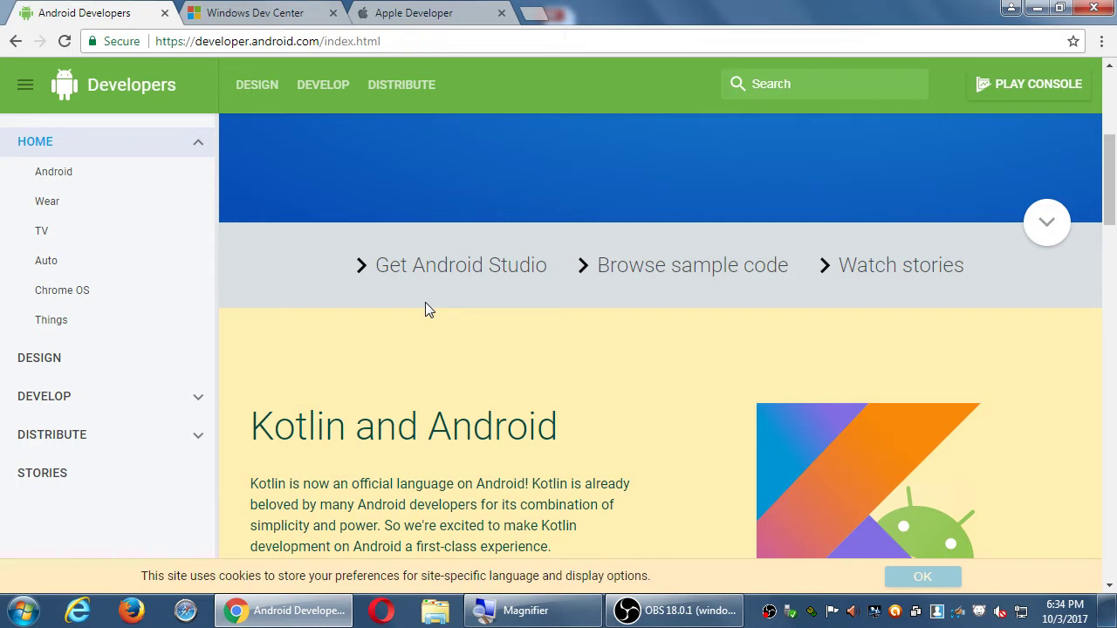
{"action": "key", "text": "ctrl+Tab"}
{"action": "key", "text": "ctrl+Tab"}
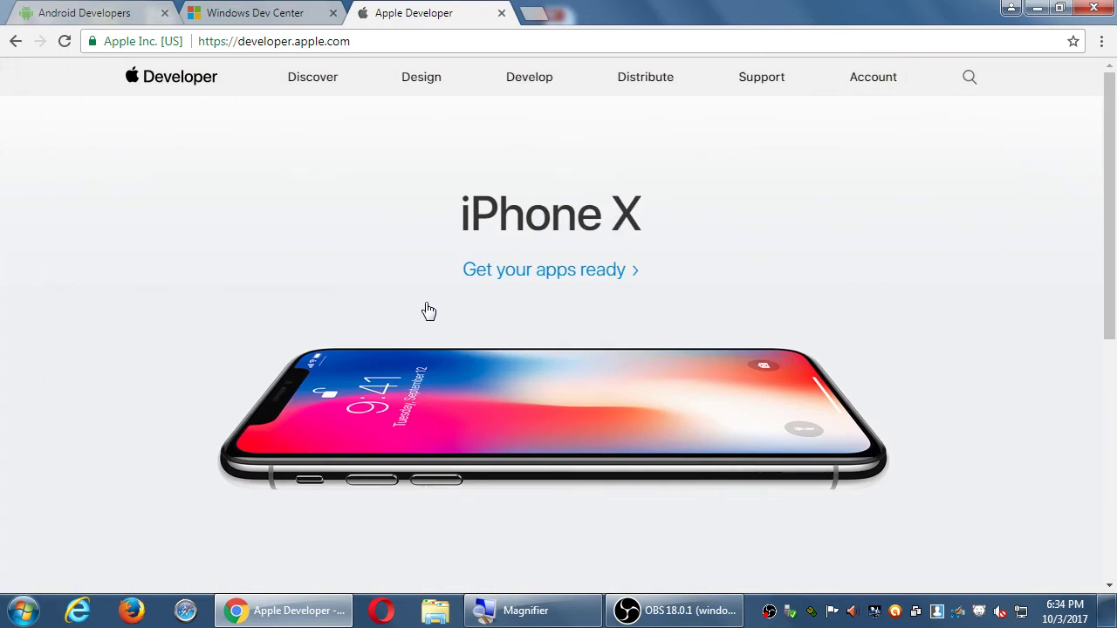
{"action": "key", "text": "ctrl+shift+Tab"}
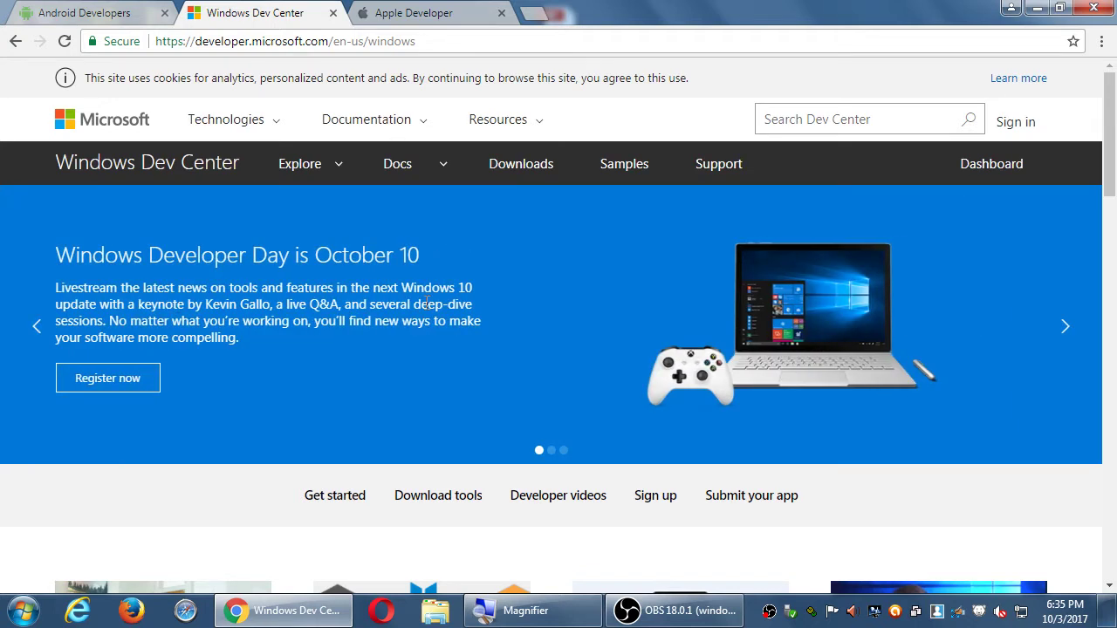
Step: Open the Apache Cordova website at cordova.apache.org in a new tab
{"action": "key", "text": "ctrl+t"}
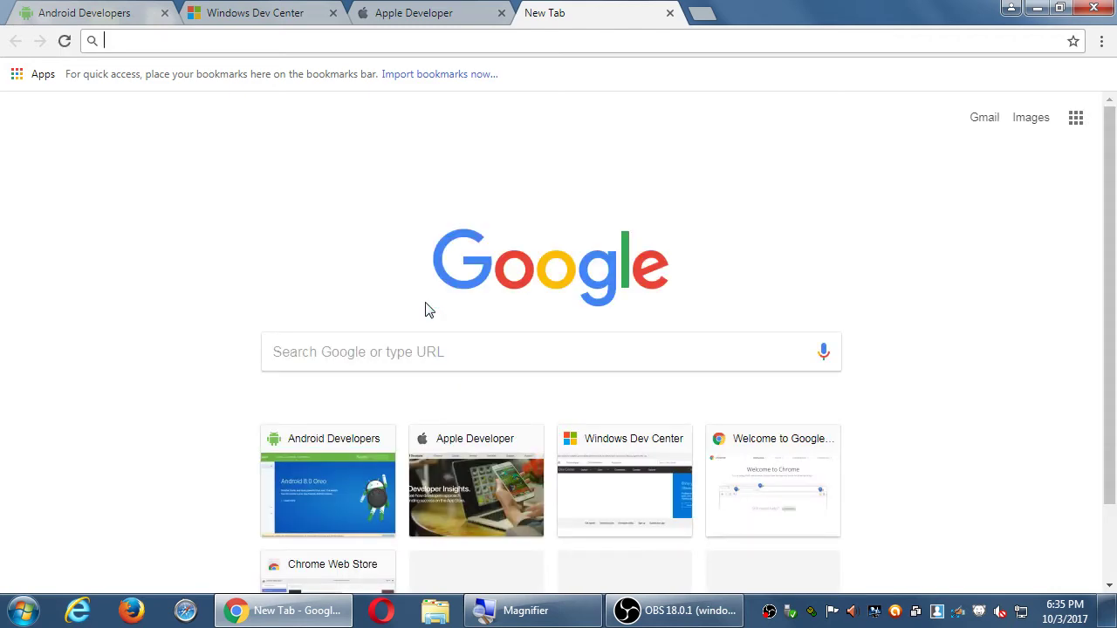
{"action": "type", "text": "cordo"}
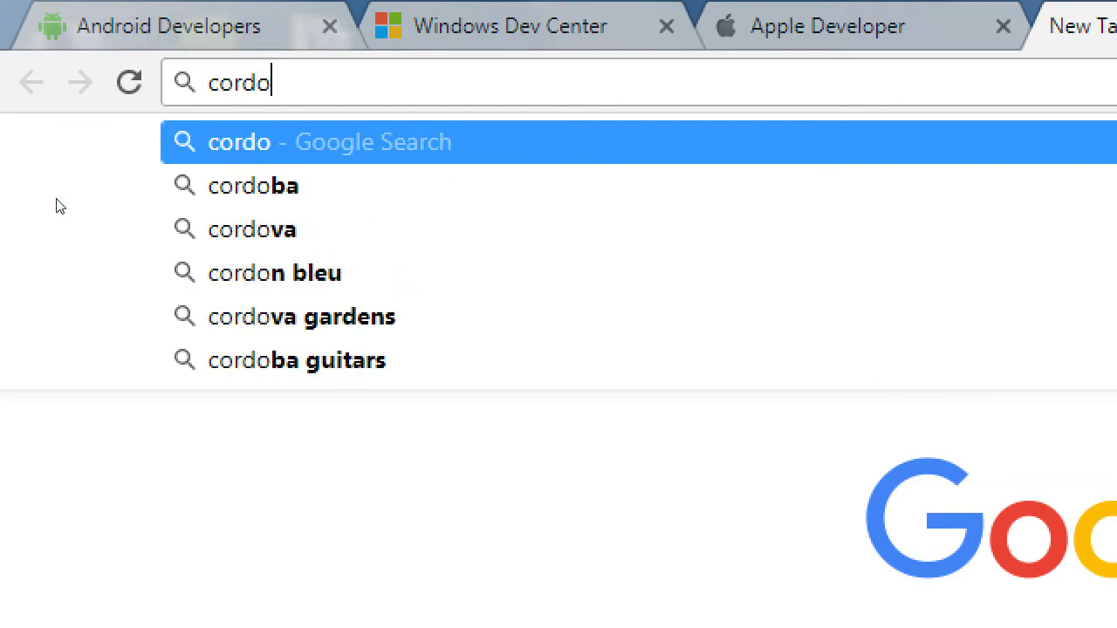
{"action": "type", "text": "va.apacher"}
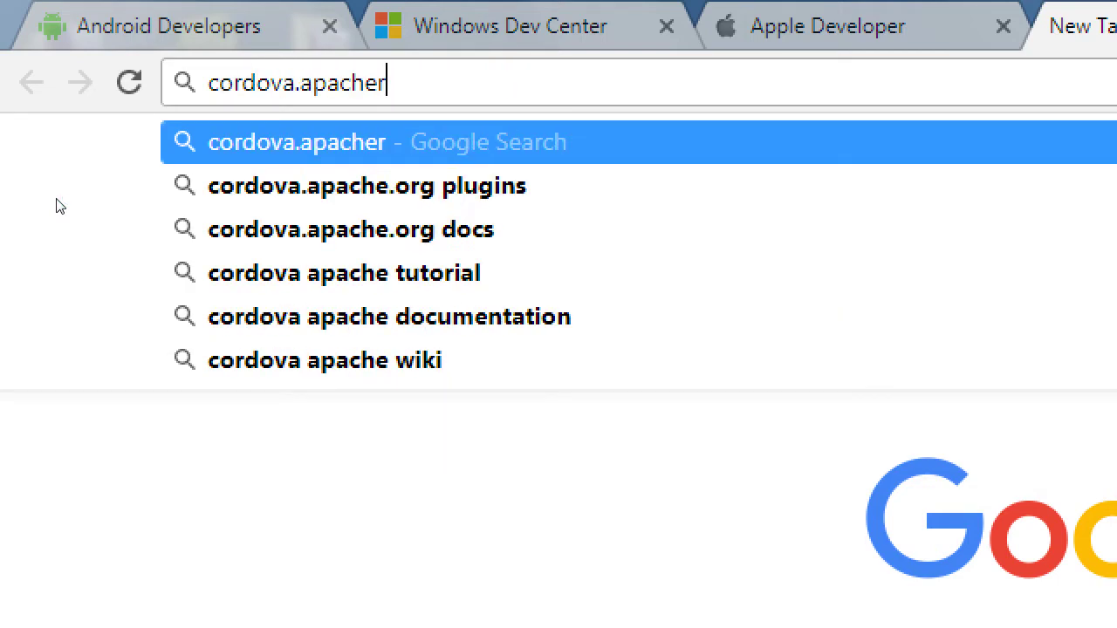
{"action": "key", "text": "BackSpace"}
{"action": "type", "text": ".org"}
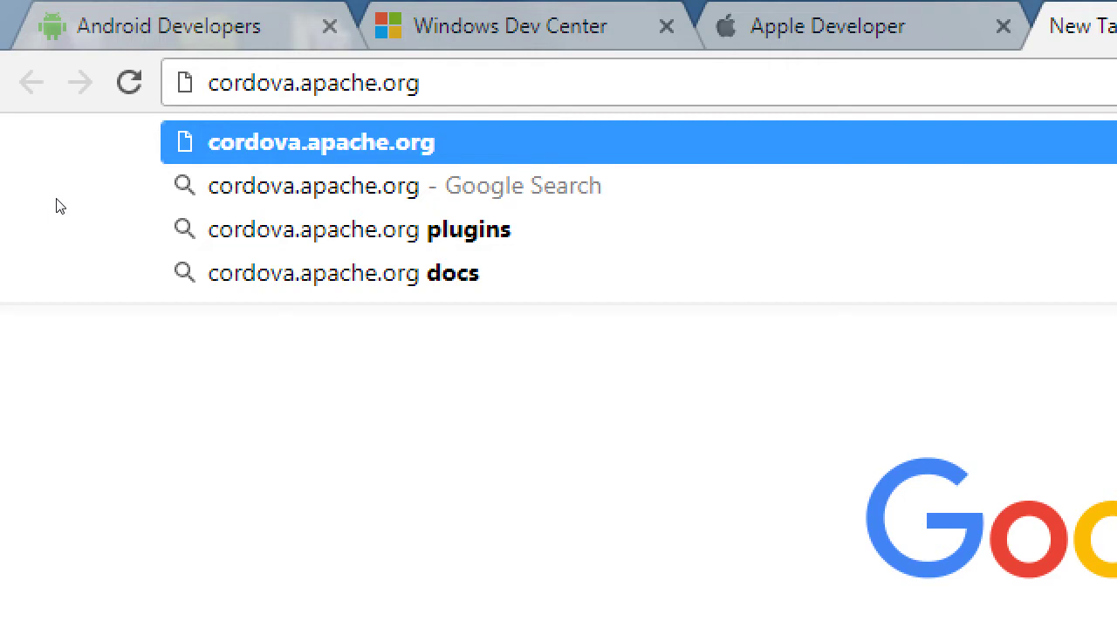
{"action": "key", "text": "Return"}
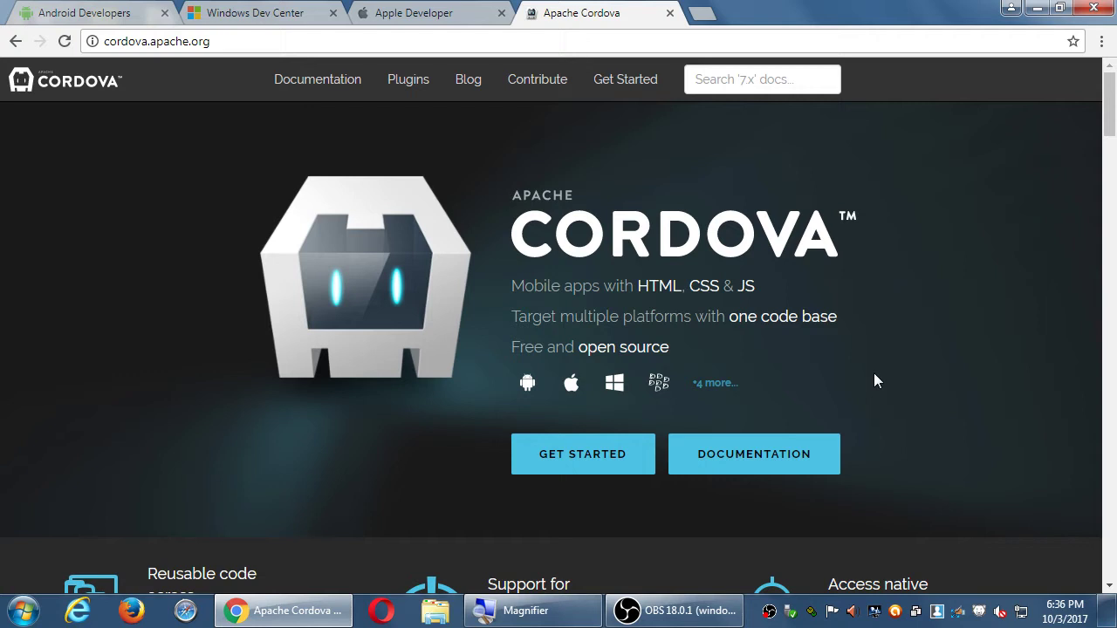
Step: Look through the Cordova home page, including the Cordova Tools, App Showcase and Supported Platforms sections, and return to its introduction
{"action": "scroll", "coordinate": [822, 387], "scroll_direction": "down", "scroll_amount": 10}
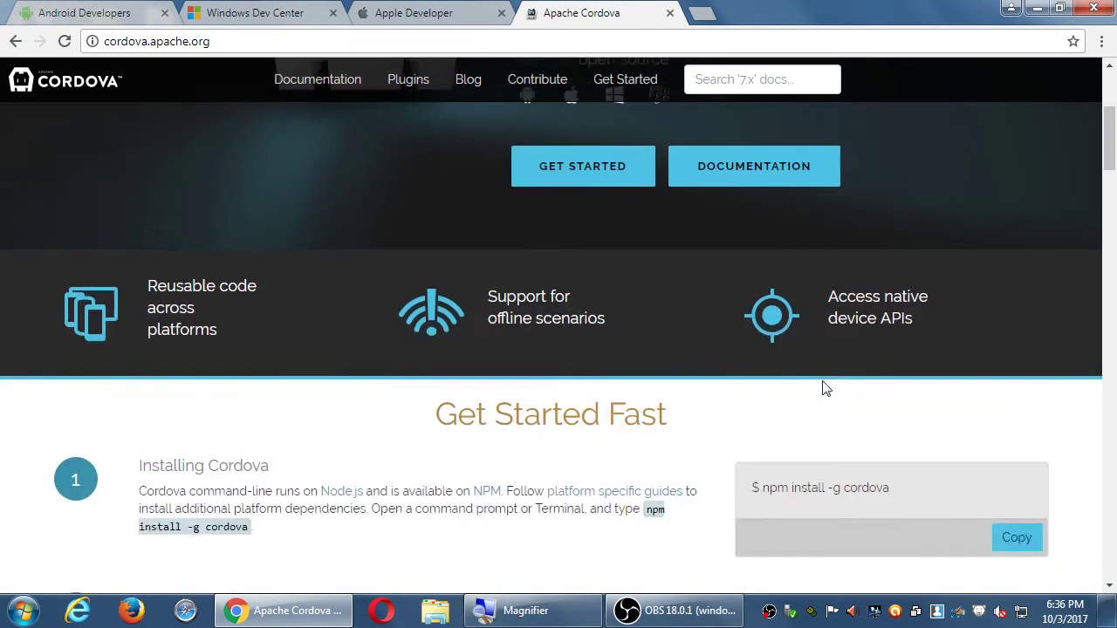
{"action": "scroll", "coordinate": [680, 424], "scroll_direction": "down", "scroll_amount": 15}
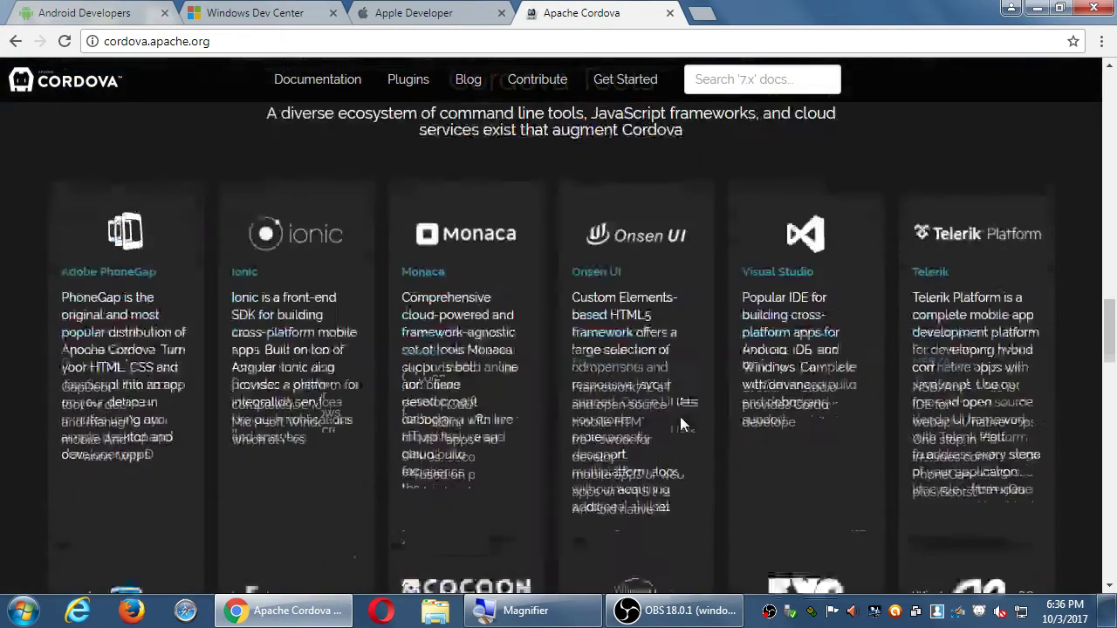
{"action": "scroll", "coordinate": [683, 424], "scroll_direction": "up", "scroll_amount": 5}
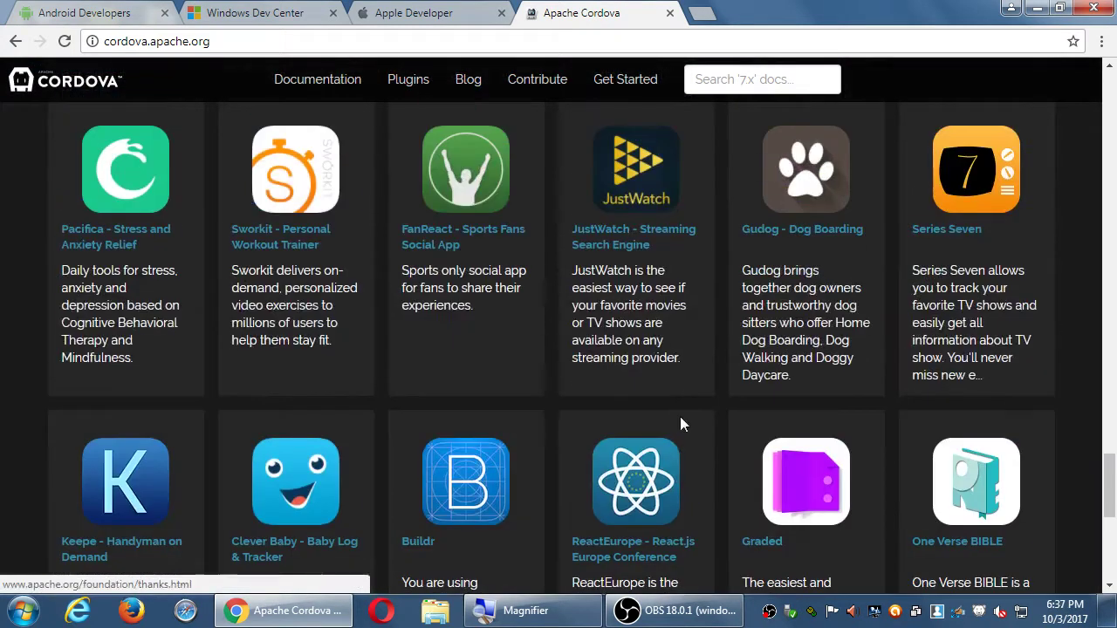
{"action": "scroll", "coordinate": [682, 425], "scroll_direction": "up", "scroll_amount": 6}
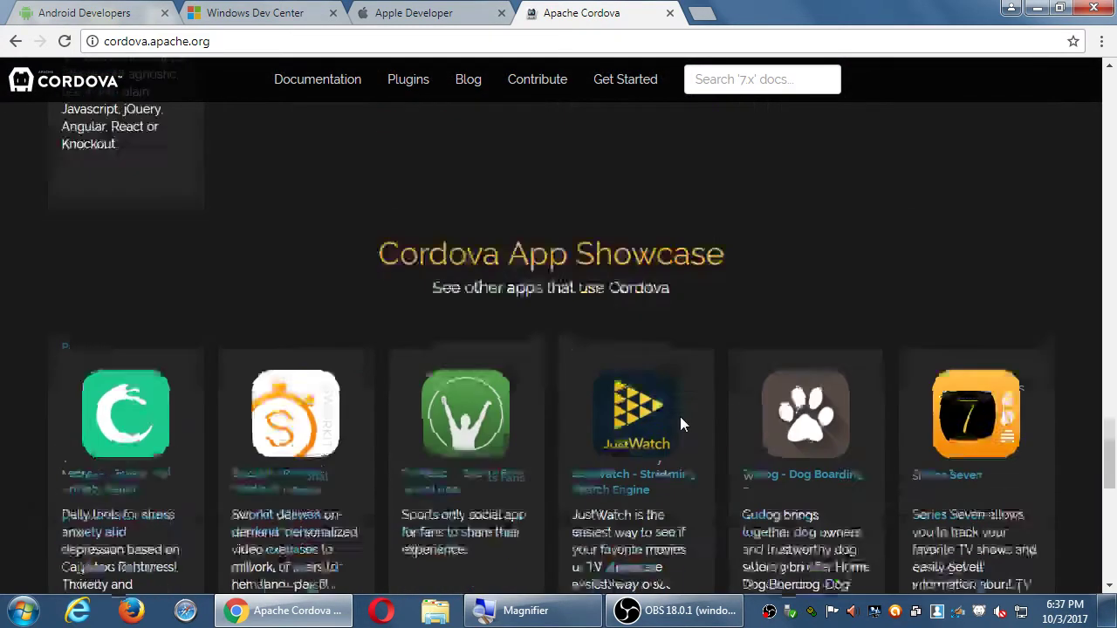
{"action": "scroll", "coordinate": [682, 424], "scroll_direction": "up", "scroll_amount": 6}
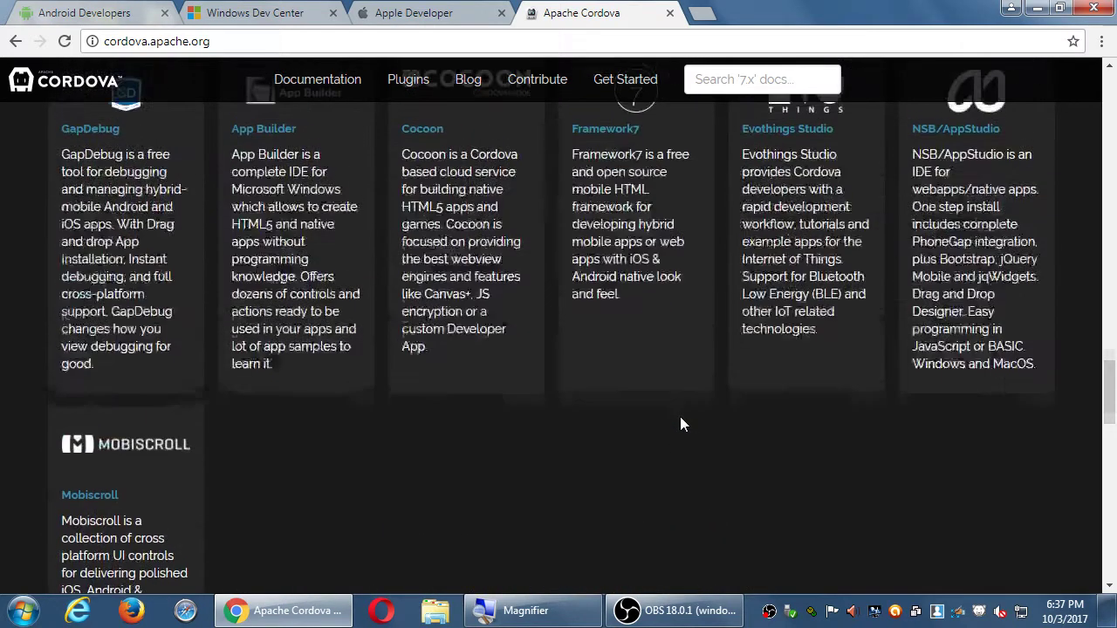
{"action": "scroll", "coordinate": [679, 424], "scroll_direction": "up", "scroll_amount": 3}
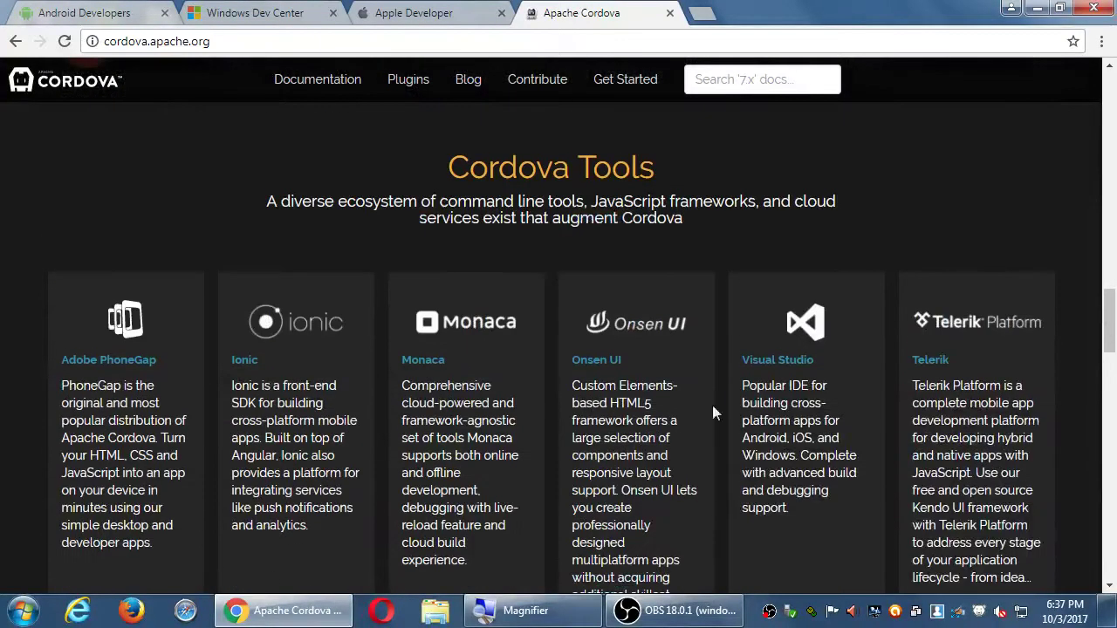
{"action": "scroll", "coordinate": [563, 444], "scroll_direction": "up", "scroll_amount": 6}
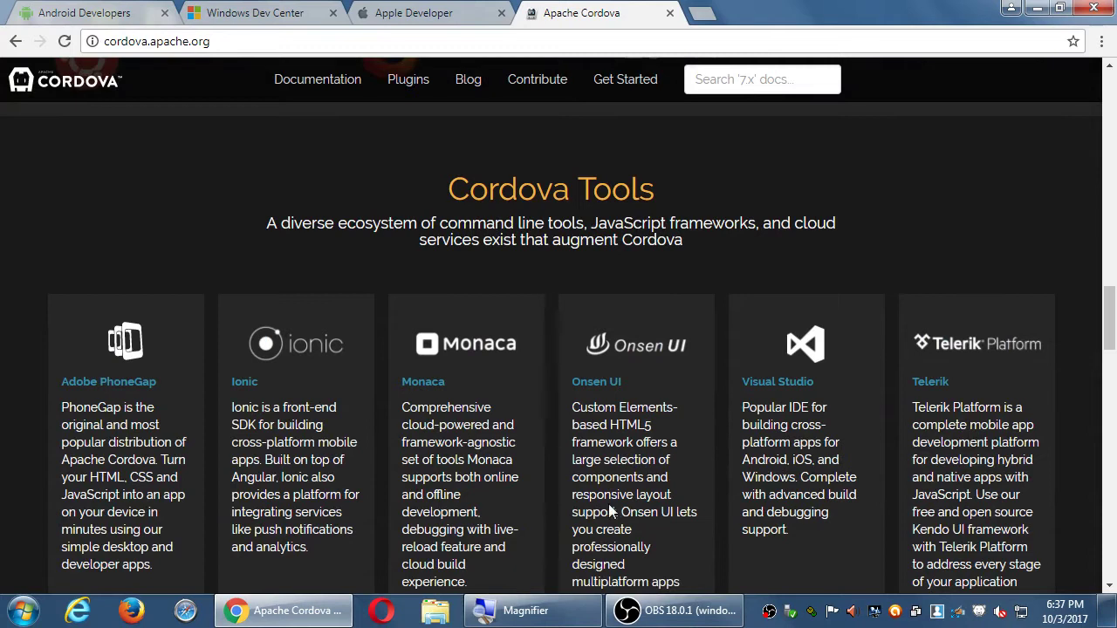
{"action": "scroll", "coordinate": [611, 505], "scroll_direction": "down", "scroll_amount": 2}
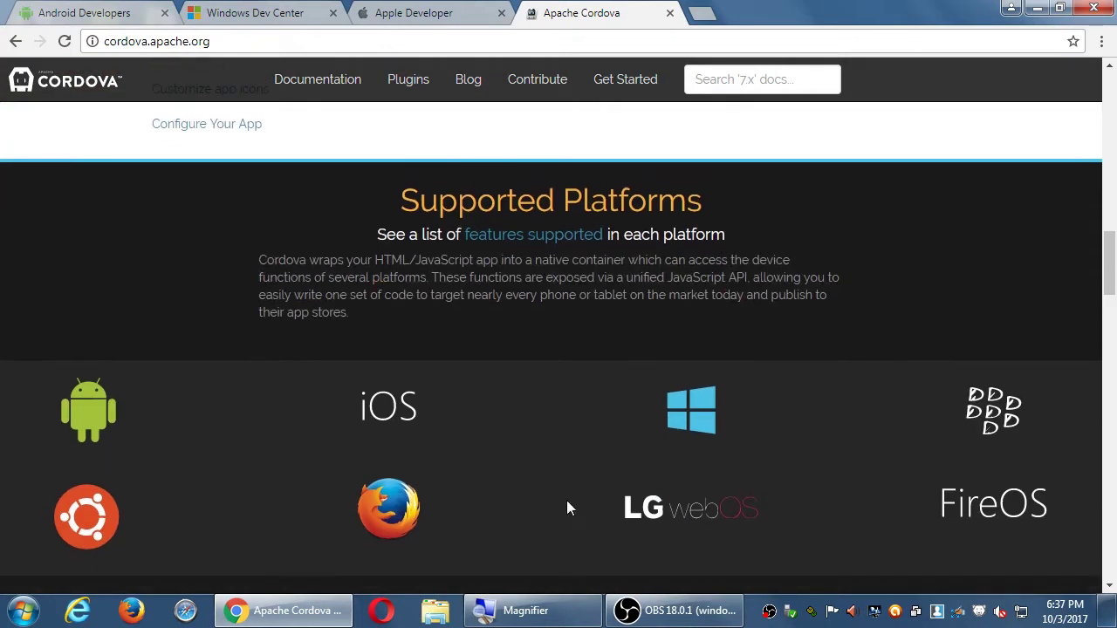
{"action": "scroll", "coordinate": [685, 494], "scroll_direction": "up", "scroll_amount": 15}
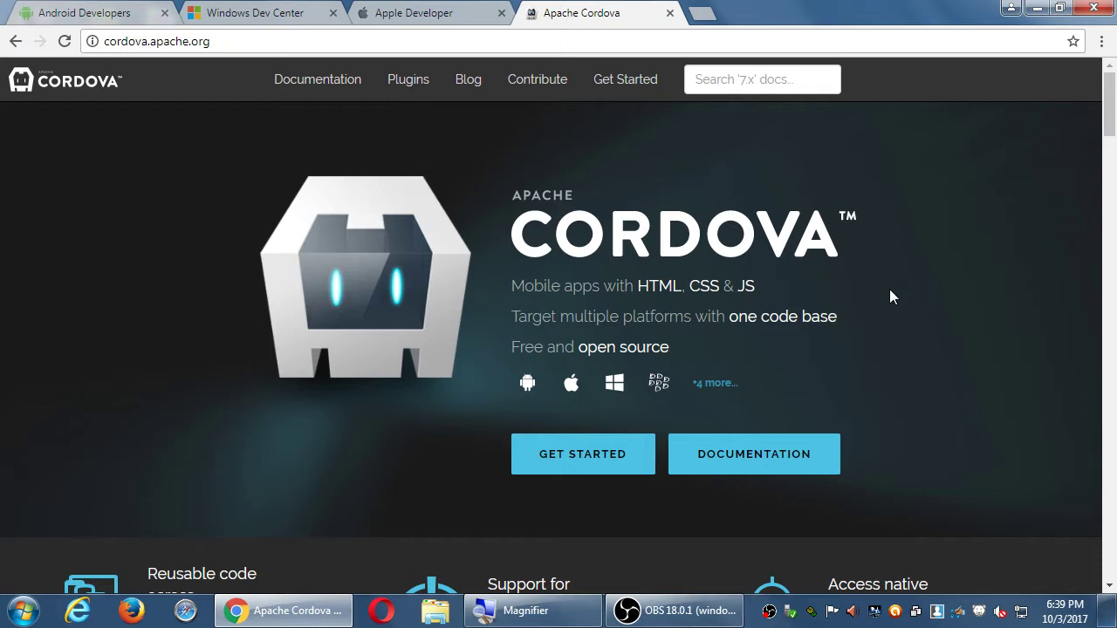
Step: Review the Cordova home page again down to More Resources, and return to the Get Started Fast instructions
{"action": "scroll", "coordinate": [890, 291], "scroll_direction": "down", "scroll_amount": 17}
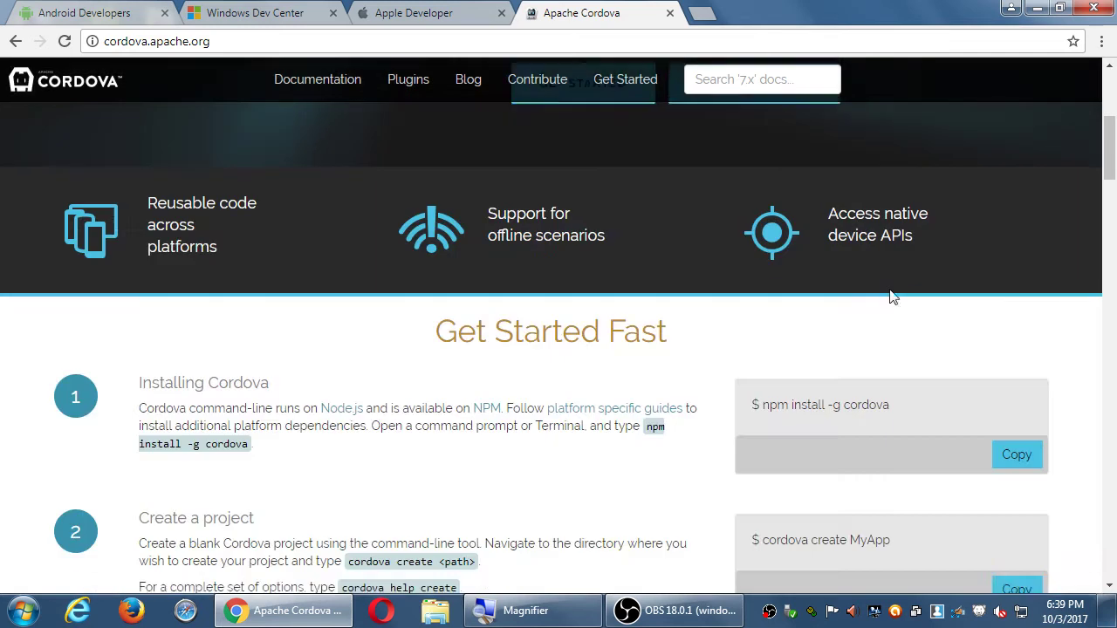
{"action": "scroll", "coordinate": [890, 289], "scroll_direction": "down", "scroll_amount": 13}
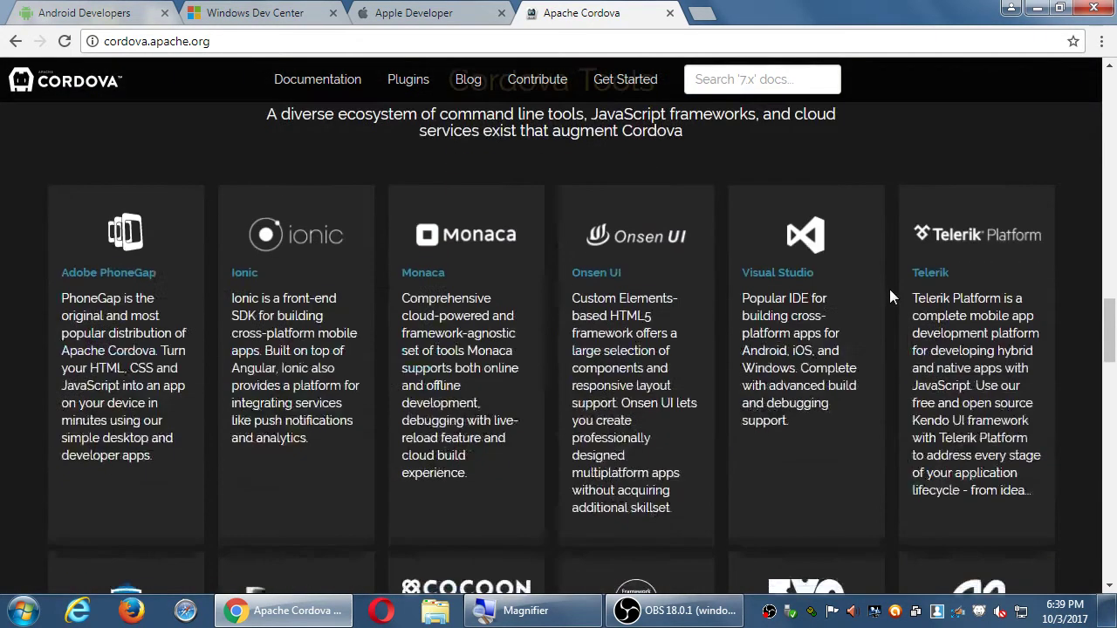
{"action": "scroll", "coordinate": [771, 374], "scroll_direction": "down", "scroll_amount": 9}
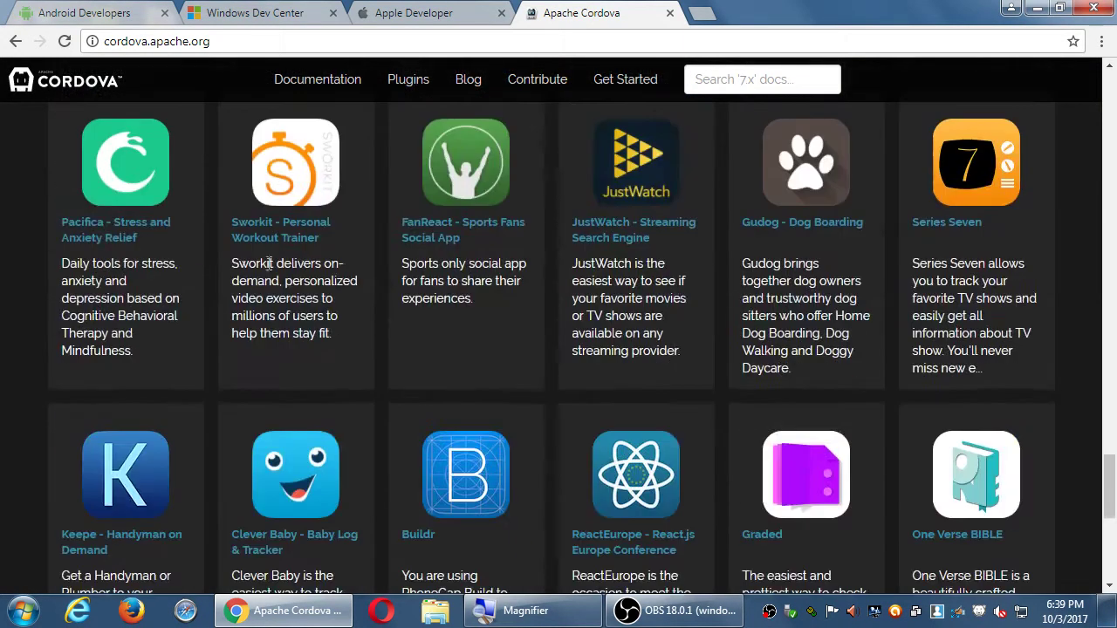
{"action": "scroll", "coordinate": [755, 407], "scroll_direction": "down", "scroll_amount": 1}
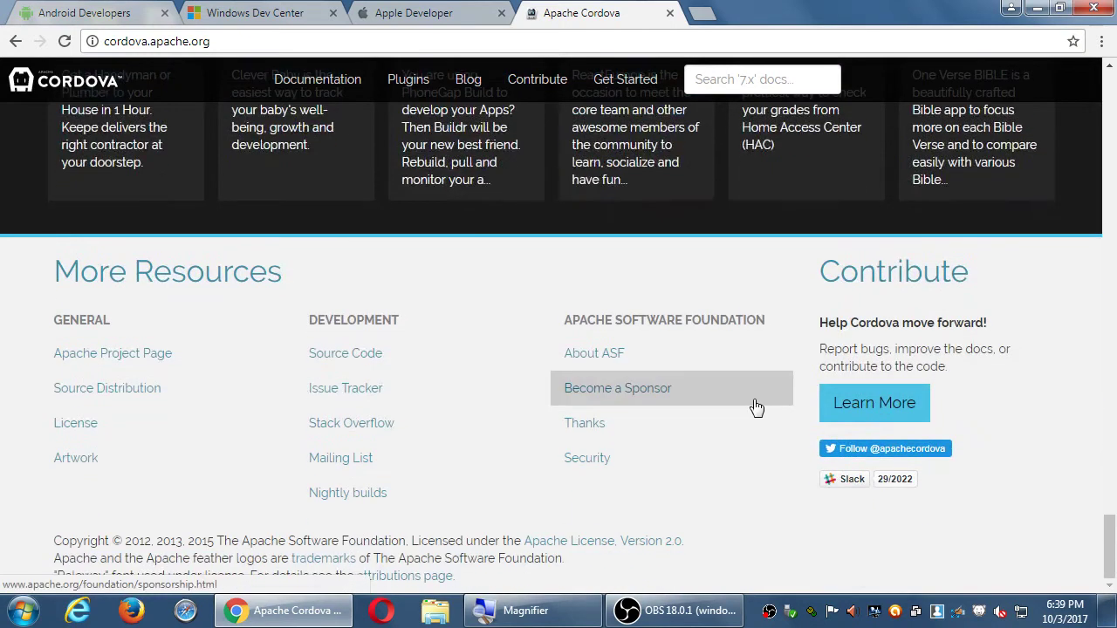
{"action": "scroll", "coordinate": [756, 407], "scroll_direction": "up", "scroll_amount": 14}
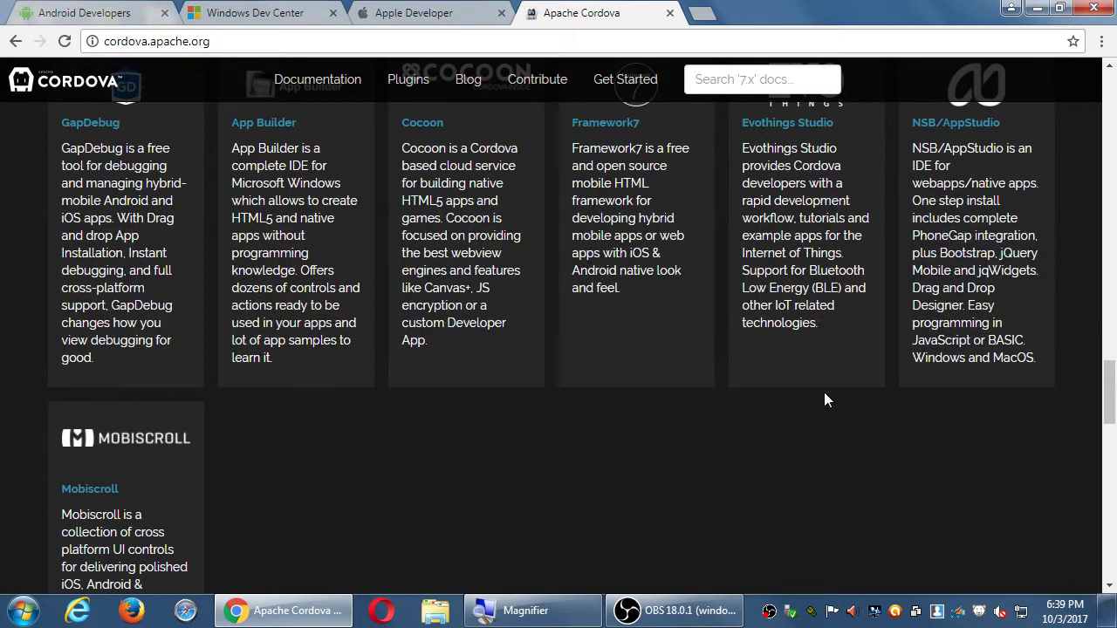
{"action": "scroll", "coordinate": [823, 394], "scroll_direction": "up", "scroll_amount": 20}
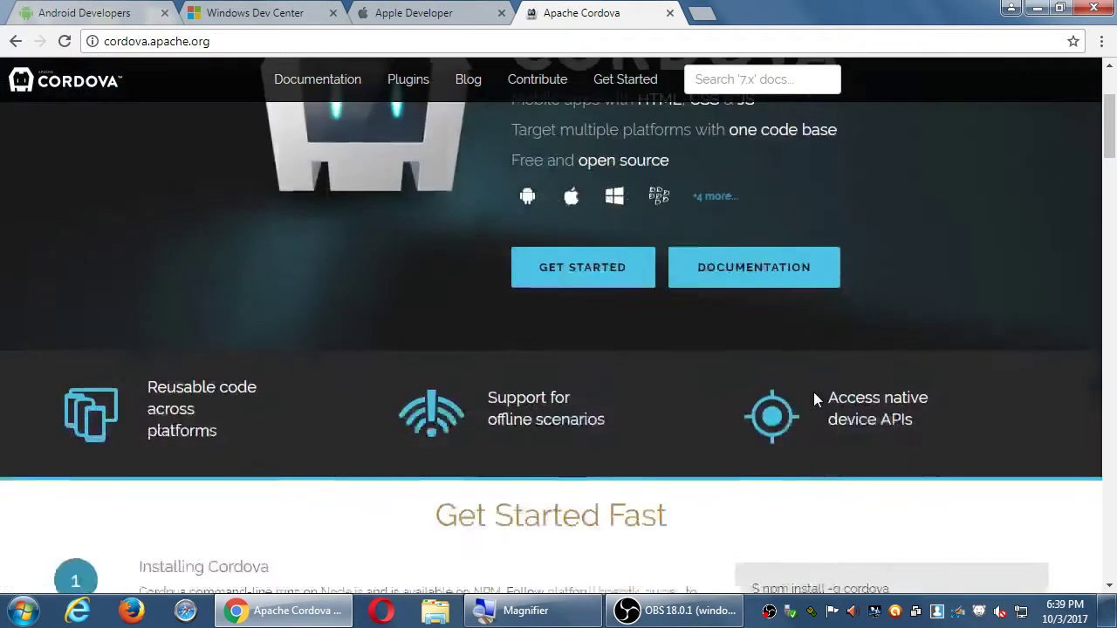
{"action": "scroll", "coordinate": [814, 392], "scroll_direction": "up", "scroll_amount": 2}
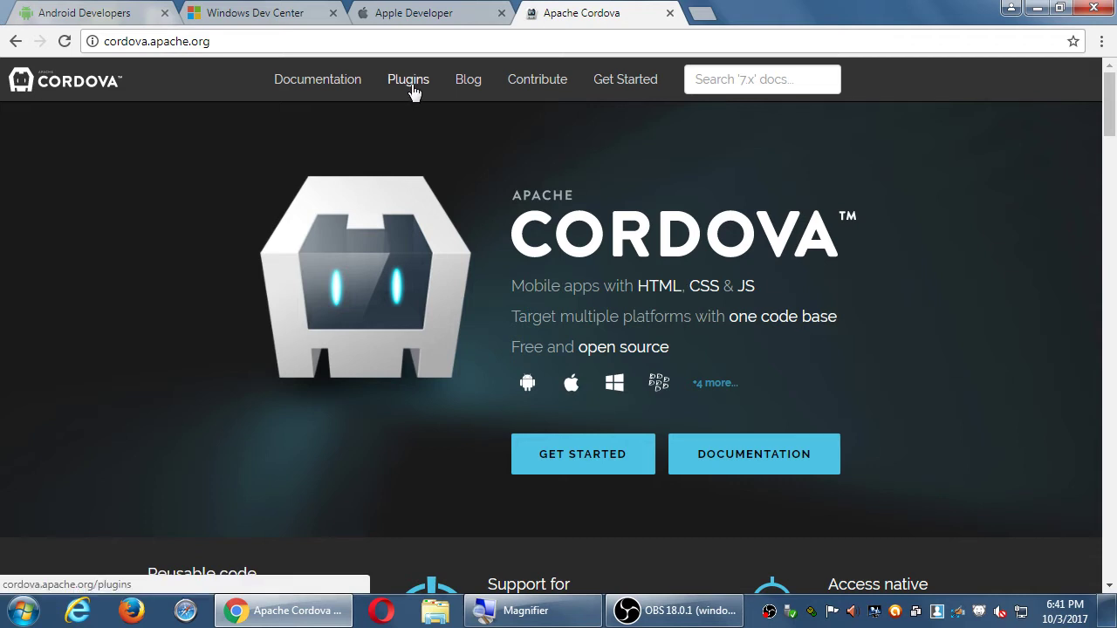
{"action": "scroll", "coordinate": [922, 245], "scroll_direction": "down", "scroll_amount": 9}
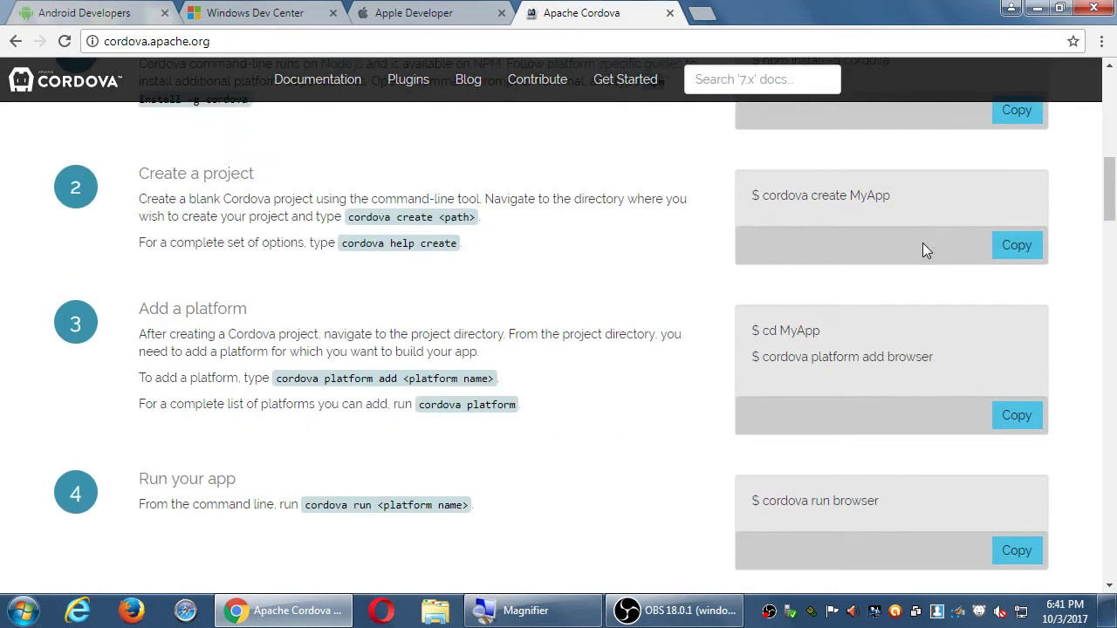
Step: Open a Windows Command Prompt, dock it to the left half of the screen, and magnify the display
{"action": "scroll", "coordinate": [516, 312], "scroll_direction": "up", "scroll_amount": 3}
{"action": "scroll", "coordinate": [516, 313], "scroll_direction": "up", "scroll_amount": 1}
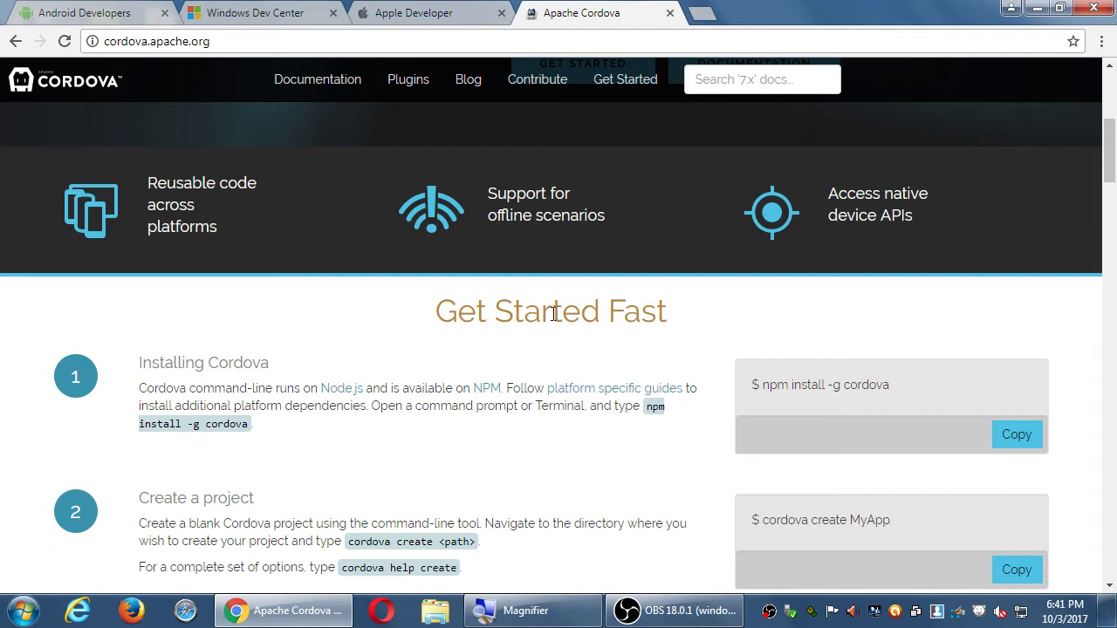
{"action": "key", "text": "super"}
{"action": "type", "text": "term"}
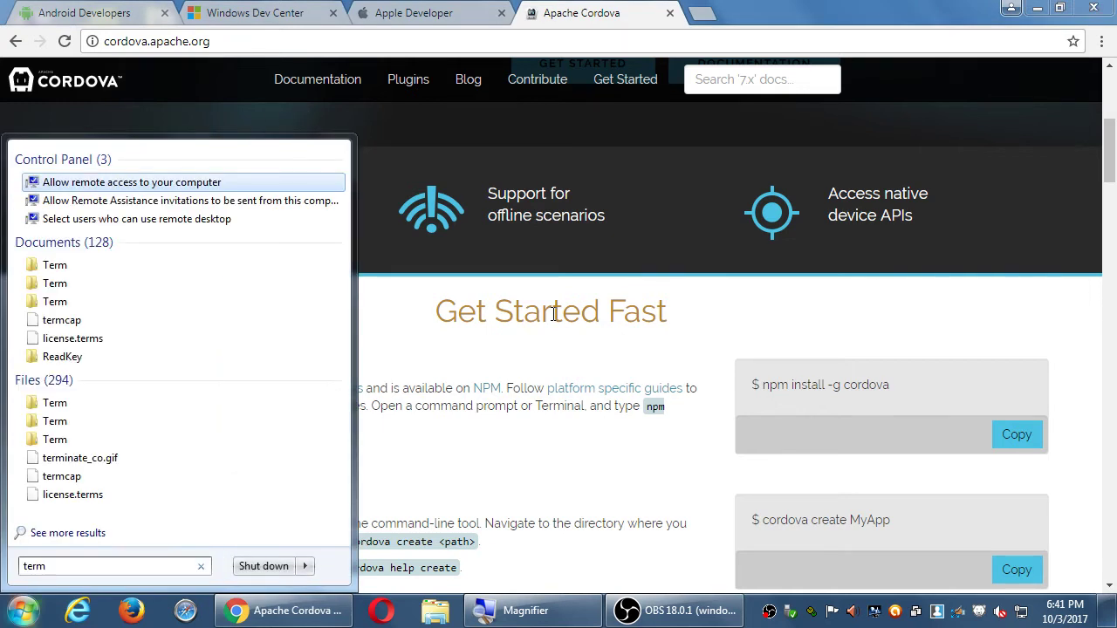
{"action": "key", "text": "BackSpace"}
{"action": "key", "text": "BackSpace"}
{"action": "key", "text": "BackSpace"}
{"action": "key", "text": "BackSpace"}
{"action": "type", "text": "cmd"}
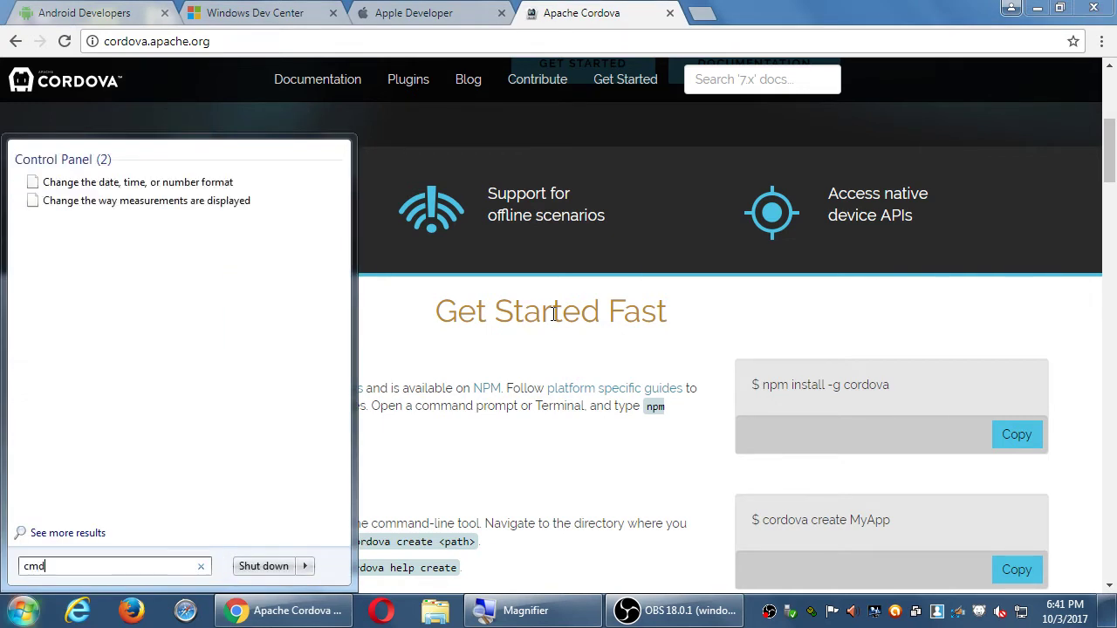
{"action": "key", "text": "Return"}
{"action": "key", "text": "super+Left"}
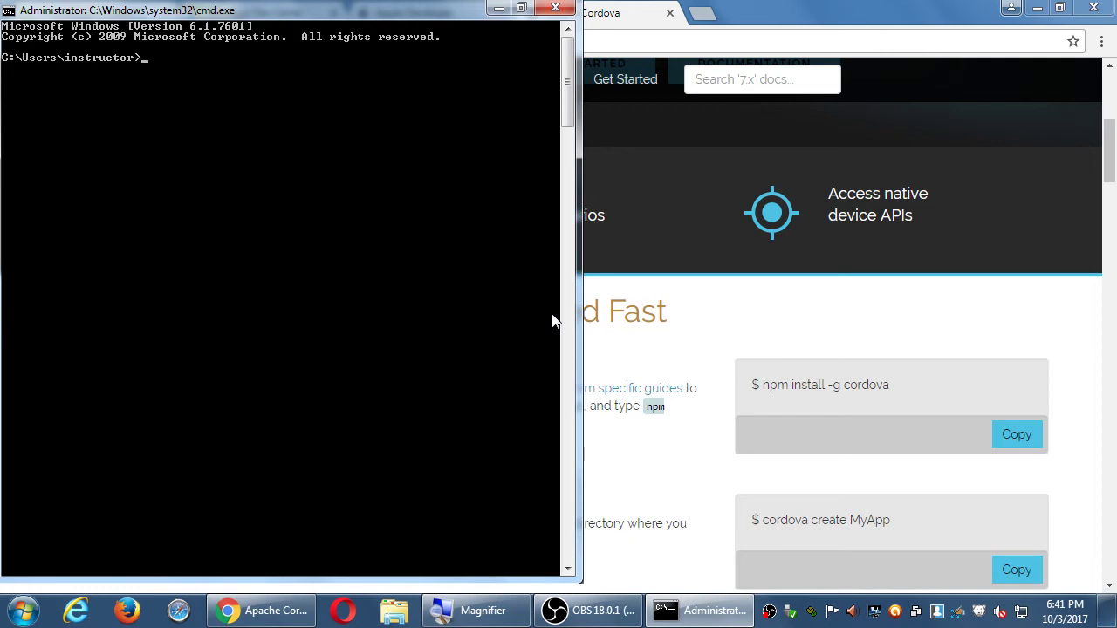
{"action": "key", "text": "super+plus"}
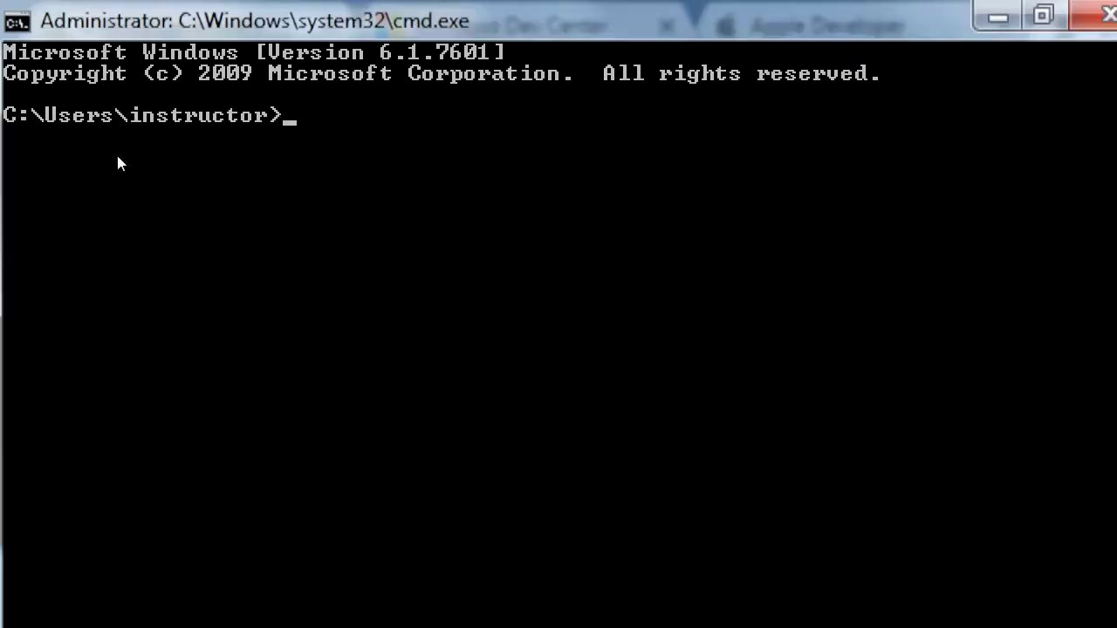
Step: List the contents of the current user folder, then move up to C:\Users and list its contents
{"action": "type", "text": "dir"}
{"action": "key", "text": "Return"}
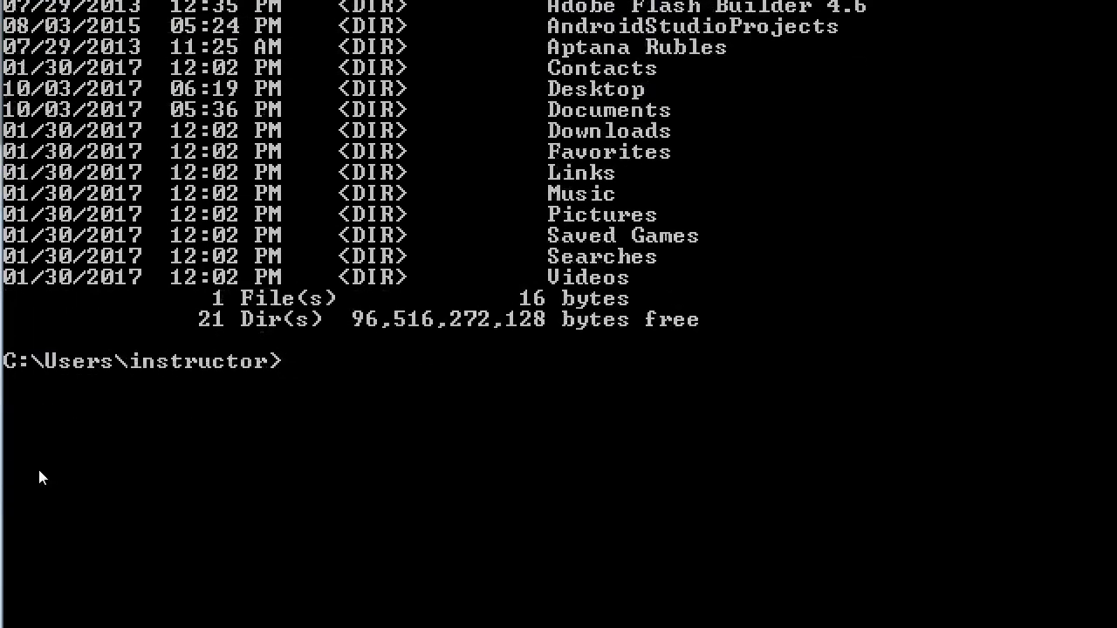
{"action": "type", "text": "cd ../"}
{"action": "key", "text": "Return"}
{"action": "type", "text": "dir"}
{"action": "key", "text": "Return"}
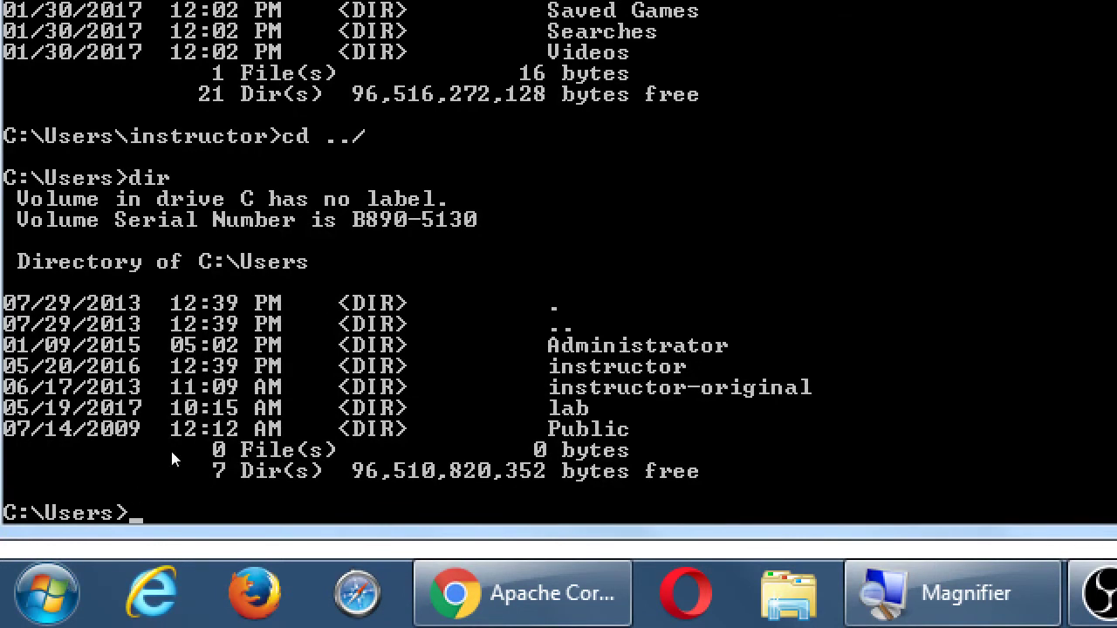
Step: Run the mistyped command dar at the C:\Users prompt
{"action": "type", "text": "dir"}
{"action": "key", "text": "BackSpace"}
{"action": "key", "text": "BackSpace"}
{"action": "type", "text": "ar"}
{"action": "key", "text": "Return"}
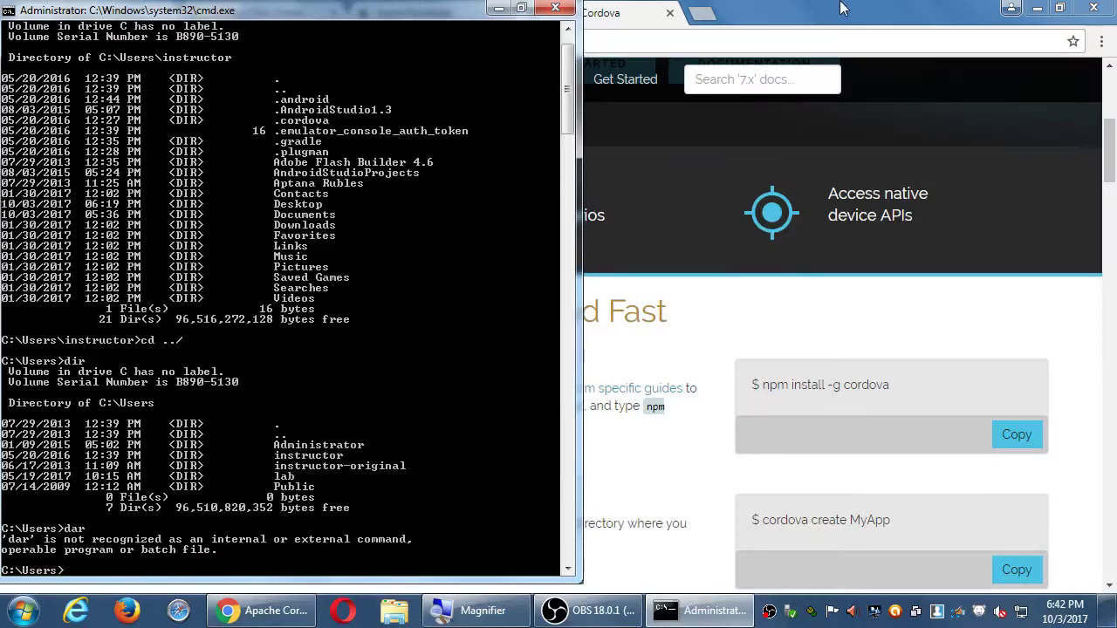
Step: Switch back to the Cordova page in Chrome and review it from Get Started Fast and the introduction down to Cordova Tools
{"action": "left_click", "coordinate": [842, 8]}
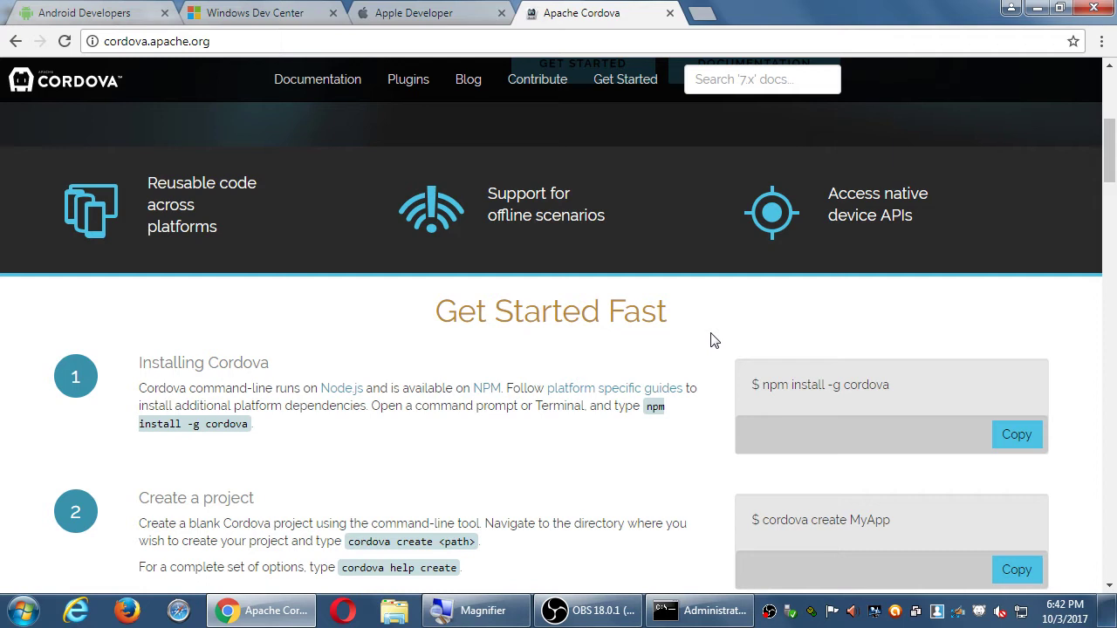
{"action": "scroll", "coordinate": [987, 345], "scroll_direction": "down", "scroll_amount": 1}
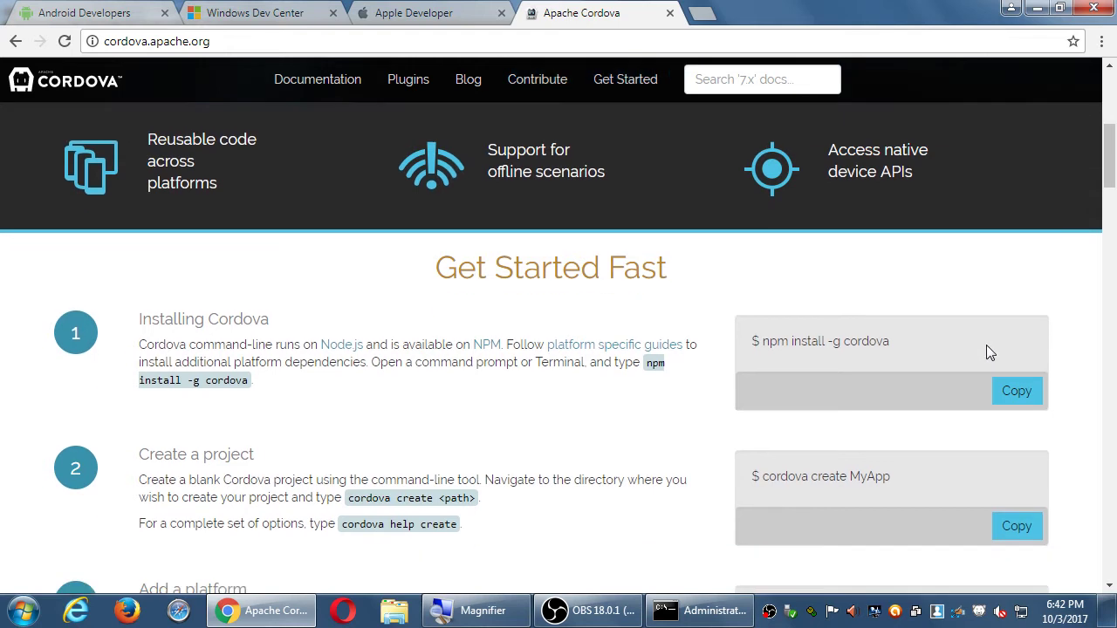
{"action": "scroll", "coordinate": [987, 351], "scroll_direction": "down", "scroll_amount": 2}
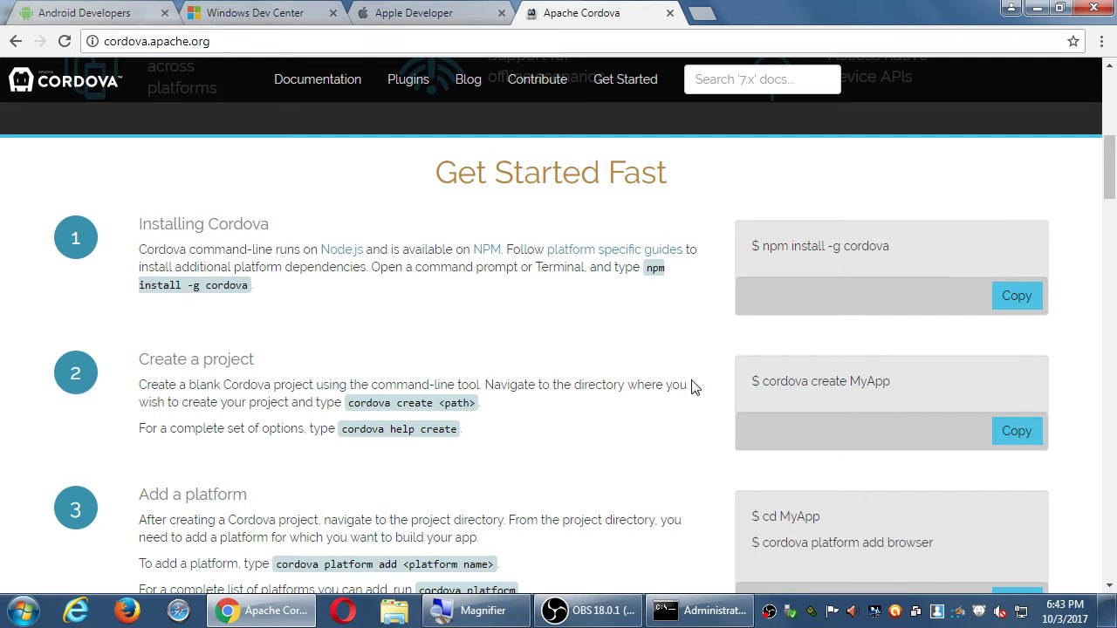
{"action": "scroll", "coordinate": [693, 387], "scroll_direction": "down", "scroll_amount": 5}
{"action": "scroll", "coordinate": [692, 387], "scroll_direction": "up", "scroll_amount": 10}
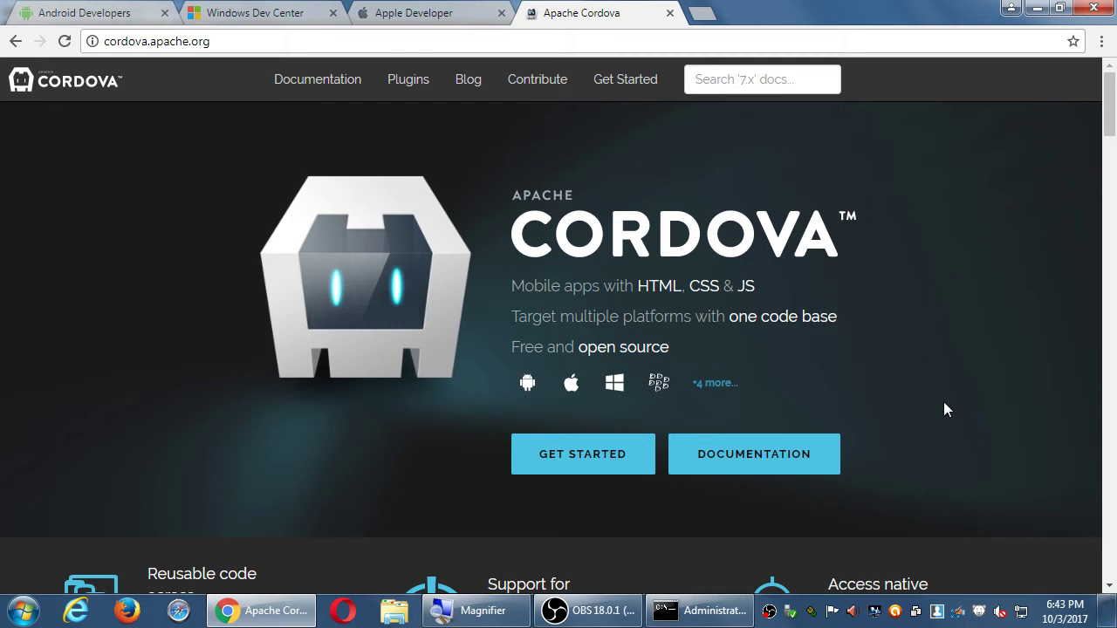
{"action": "scroll", "coordinate": [943, 403], "scroll_direction": "down", "scroll_amount": 5}
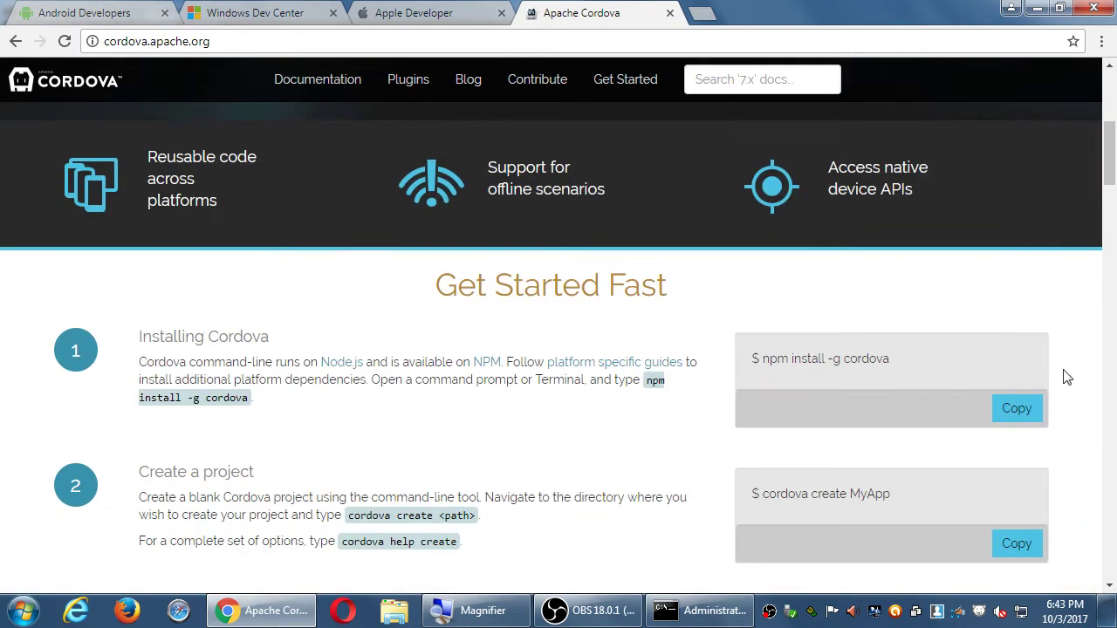
{"action": "scroll", "coordinate": [1066, 377], "scroll_direction": "down", "scroll_amount": 1}
{"action": "scroll", "coordinate": [1066, 377], "scroll_direction": "down", "scroll_amount": 10}
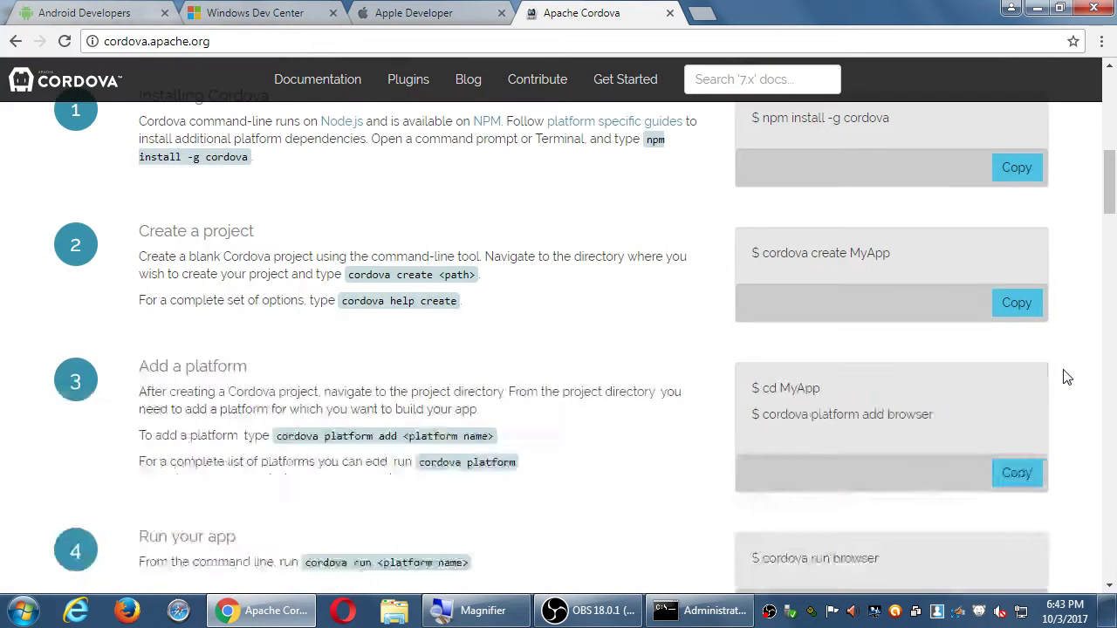
{"action": "scroll", "coordinate": [1065, 377], "scroll_direction": "down", "scroll_amount": 6}
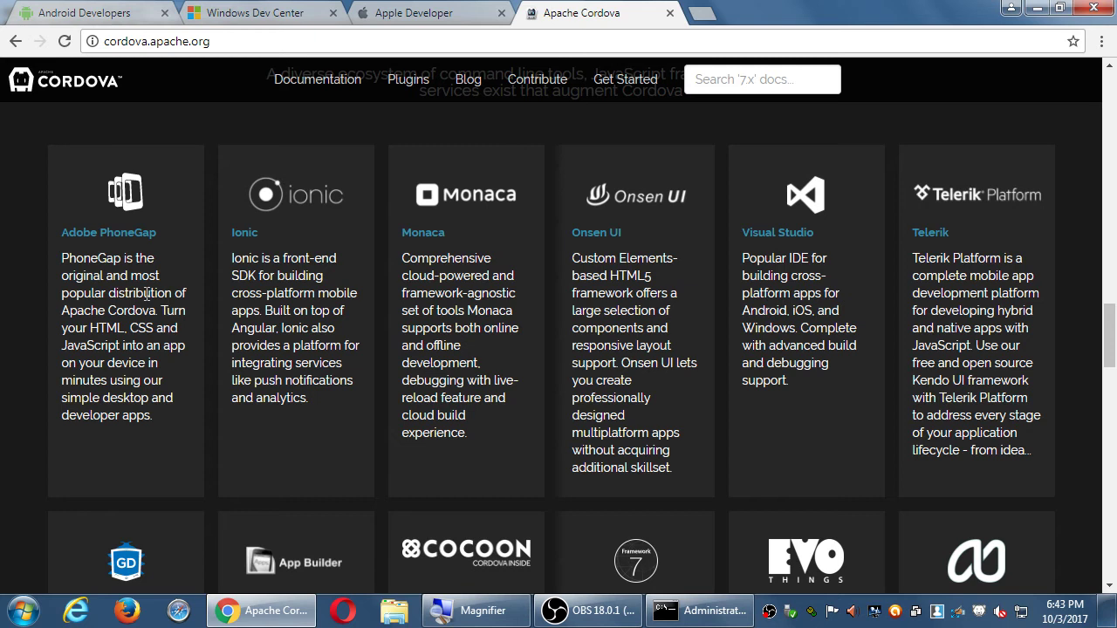
Step: Revisit the Get Started Fast commands, view Supported Platforms and Cordova Tools, and return to the installation instructions
{"action": "scroll", "coordinate": [147, 295], "scroll_direction": "up", "scroll_amount": 10}
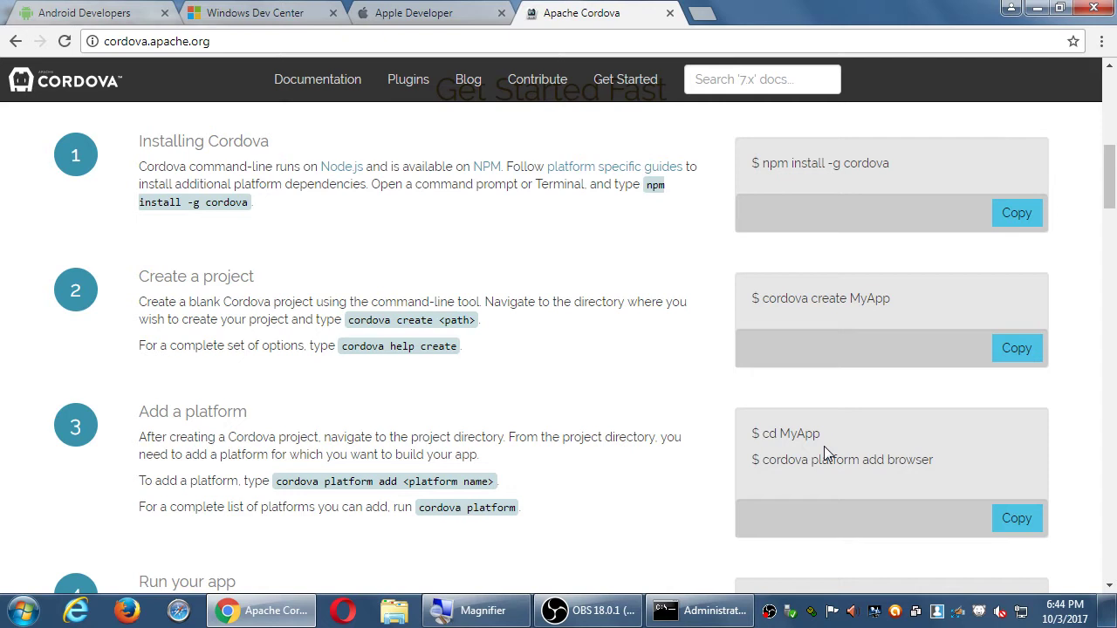
{"action": "scroll", "coordinate": [824, 446], "scroll_direction": "down", "scroll_amount": 10}
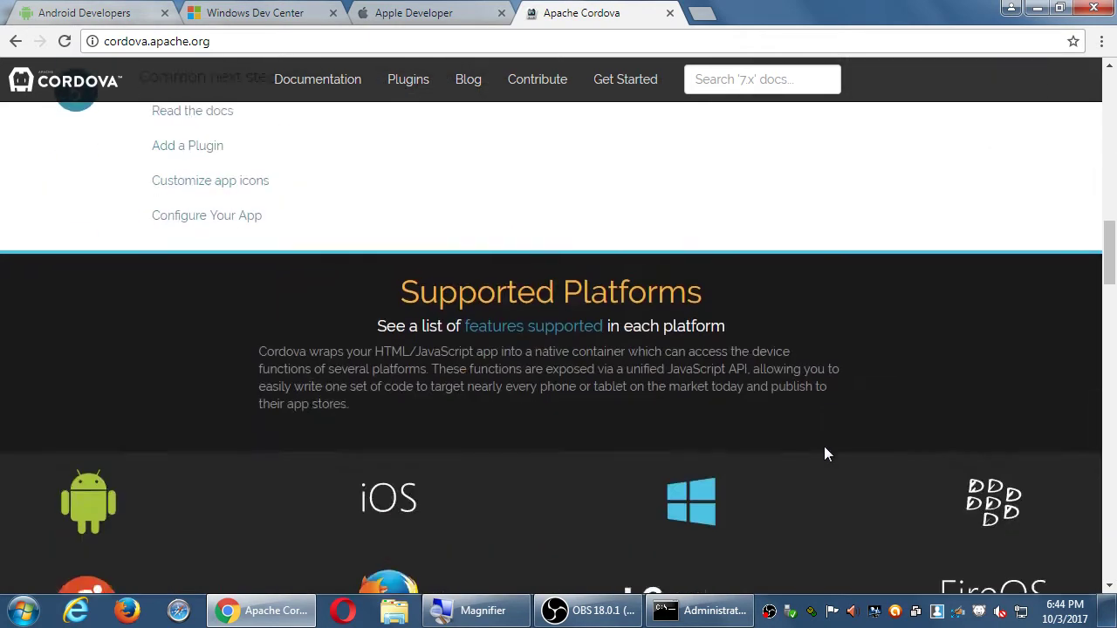
{"action": "scroll", "coordinate": [855, 475], "scroll_direction": "down", "scroll_amount": 6}
{"action": "scroll", "coordinate": [859, 307], "scroll_direction": "up", "scroll_amount": 3}
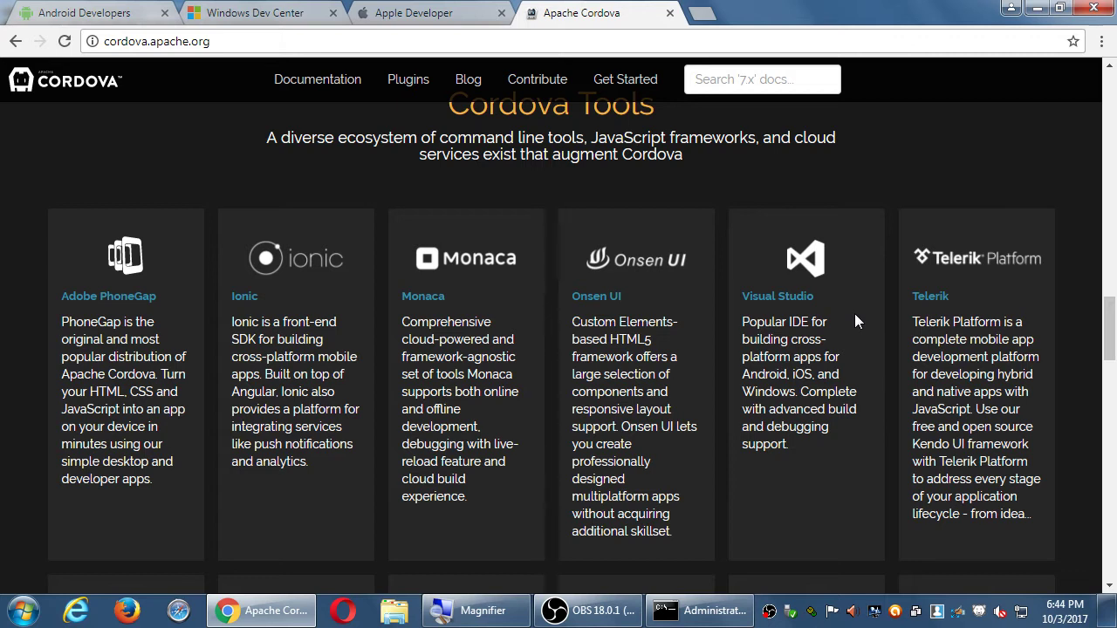
{"action": "scroll", "coordinate": [855, 319], "scroll_direction": "up", "scroll_amount": 15}
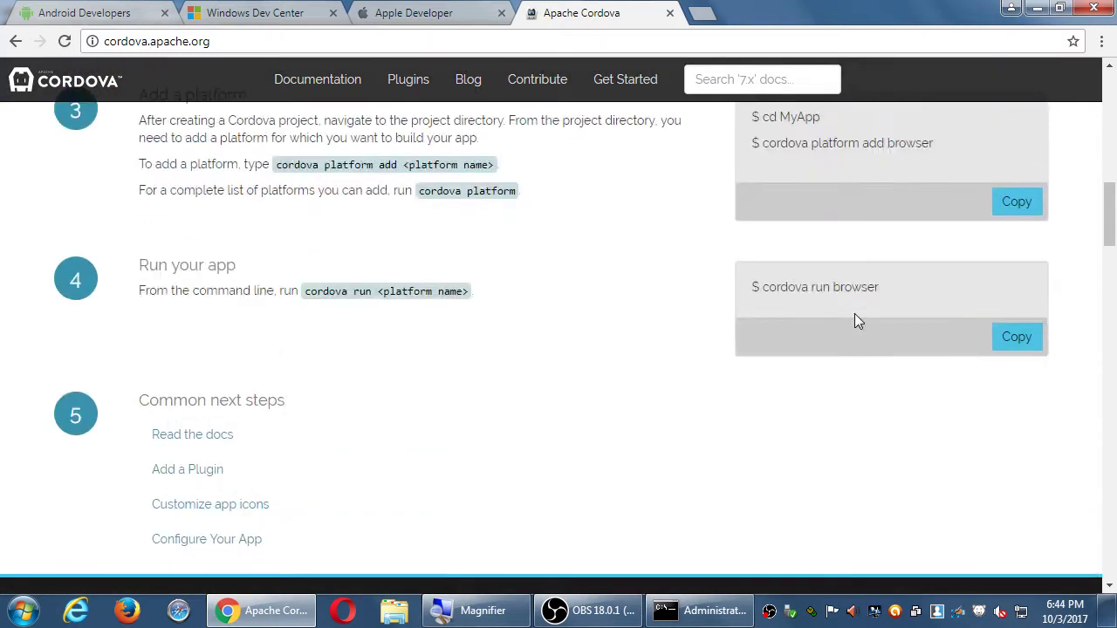
{"action": "scroll", "coordinate": [856, 321], "scroll_direction": "up", "scroll_amount": 5}
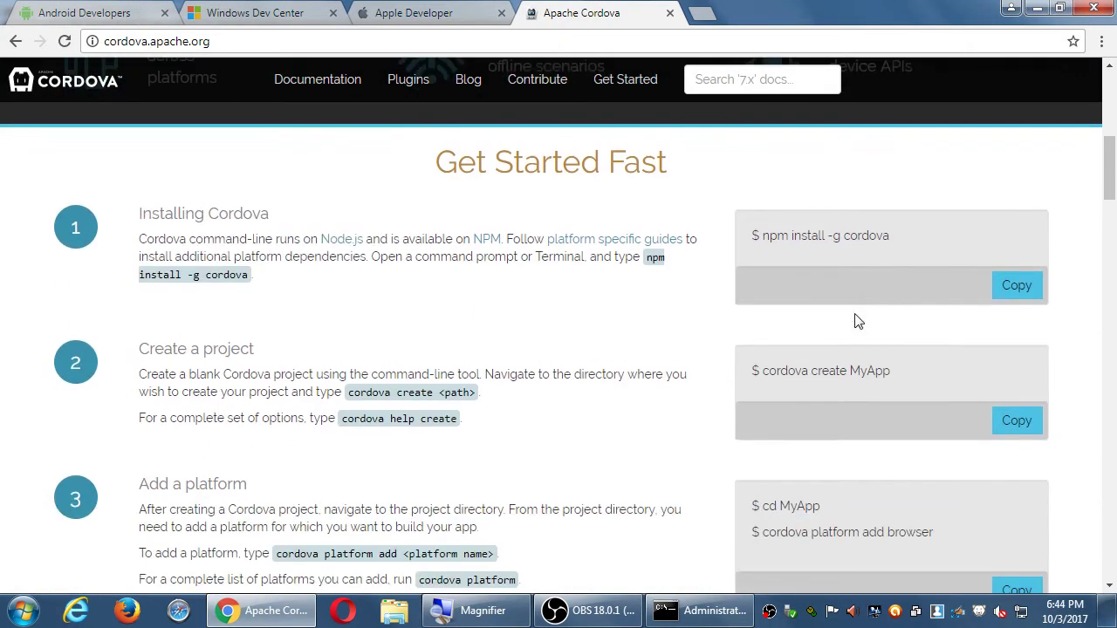
Step: Read through the Get Started Fast steps down to the Cordova Tools cards, and go back to the supported platform logos
{"action": "scroll", "coordinate": [855, 321], "scroll_direction": "down", "scroll_amount": 1}
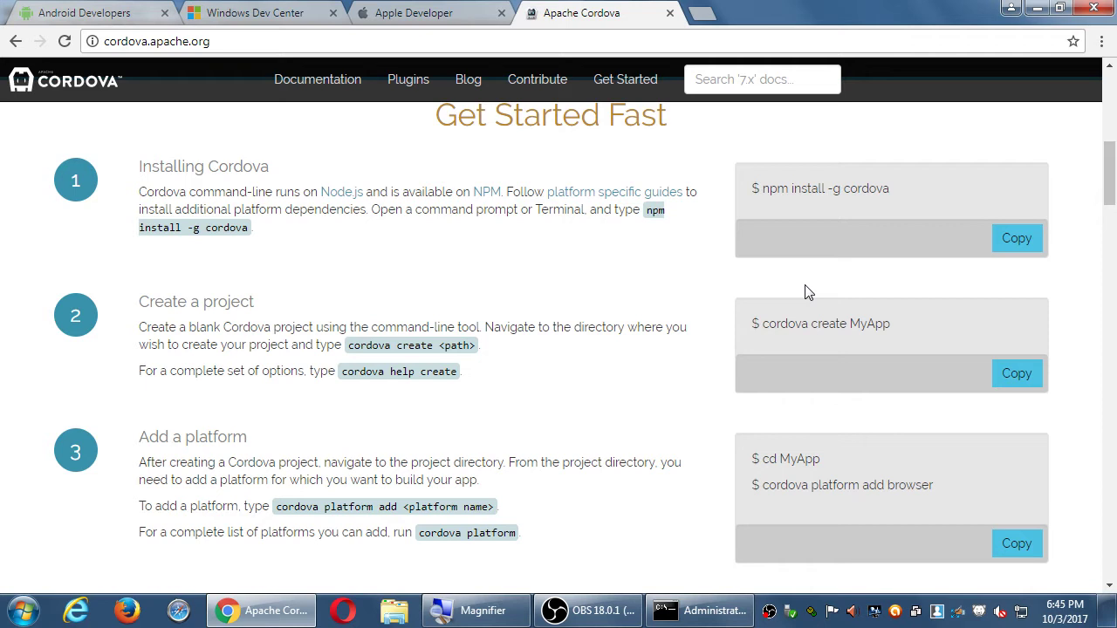
{"action": "scroll", "coordinate": [735, 291], "scroll_direction": "down", "scroll_amount": 4}
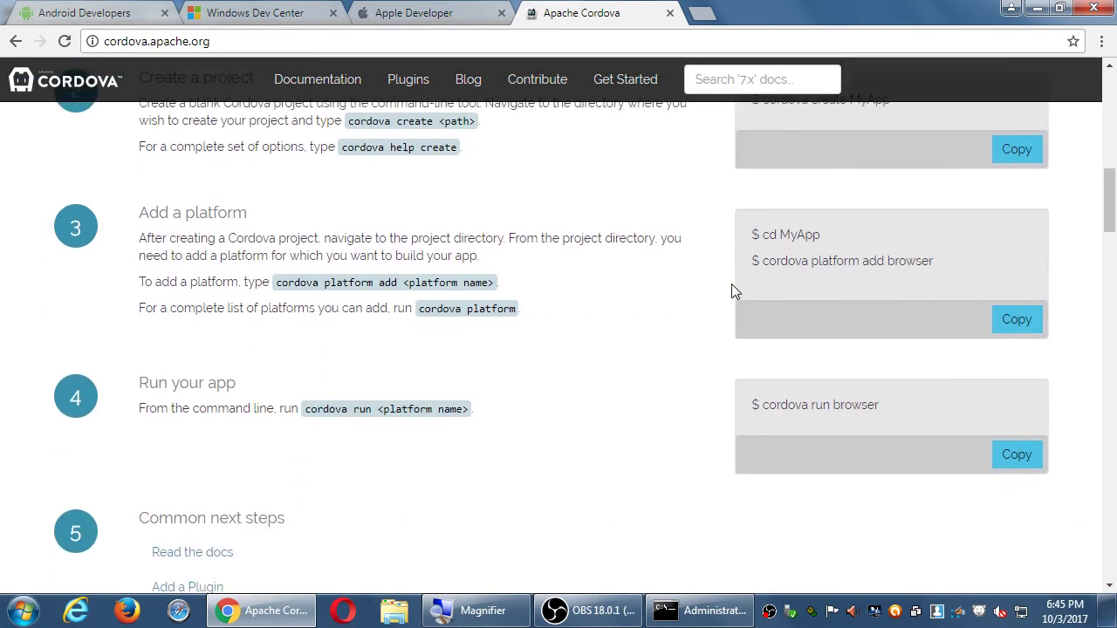
{"action": "scroll", "coordinate": [735, 292], "scroll_direction": "down", "scroll_amount": 3}
{"action": "scroll", "coordinate": [736, 292], "scroll_direction": "down", "scroll_amount": 10}
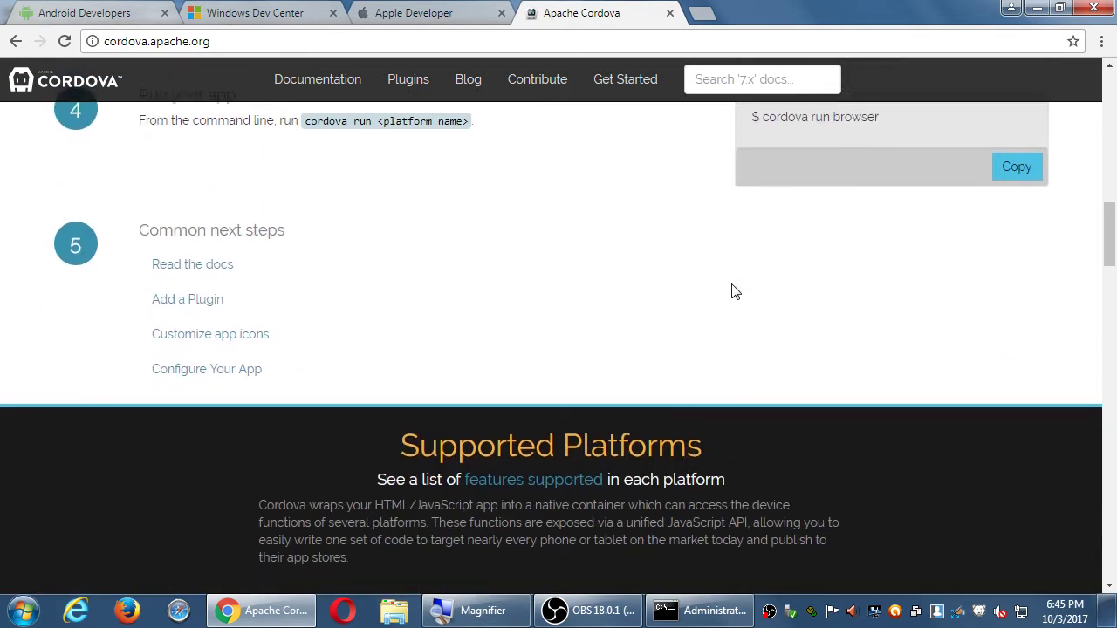
{"action": "scroll", "coordinate": [733, 292], "scroll_direction": "down", "scroll_amount": 1}
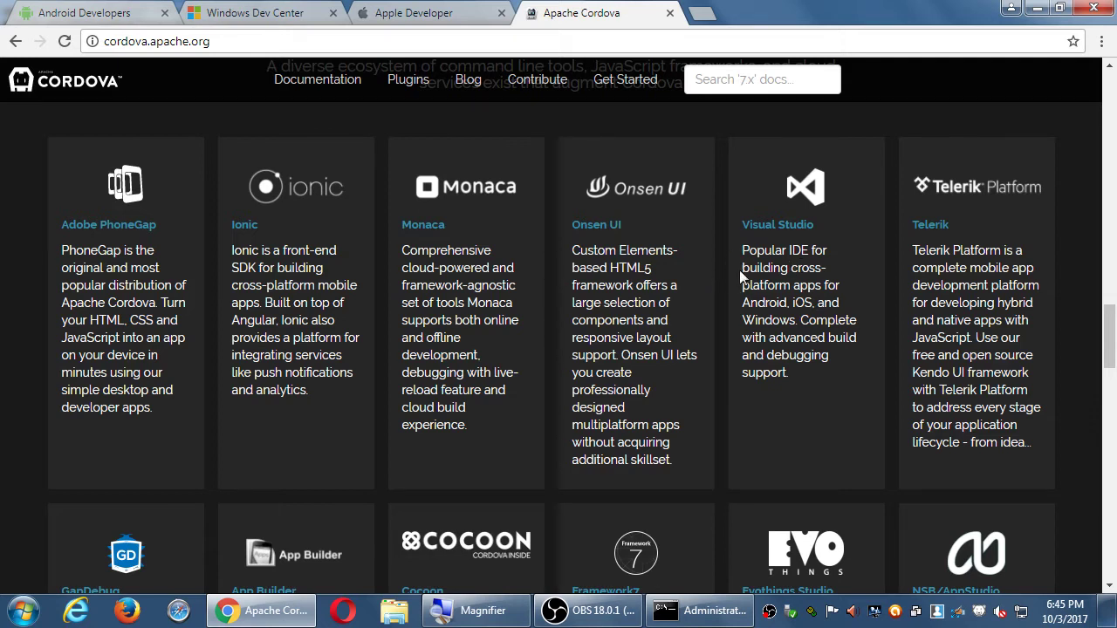
{"action": "scroll", "coordinate": [739, 270], "scroll_direction": "up", "scroll_amount": 3}
{"action": "scroll", "coordinate": [786, 297], "scroll_direction": "up", "scroll_amount": 1}
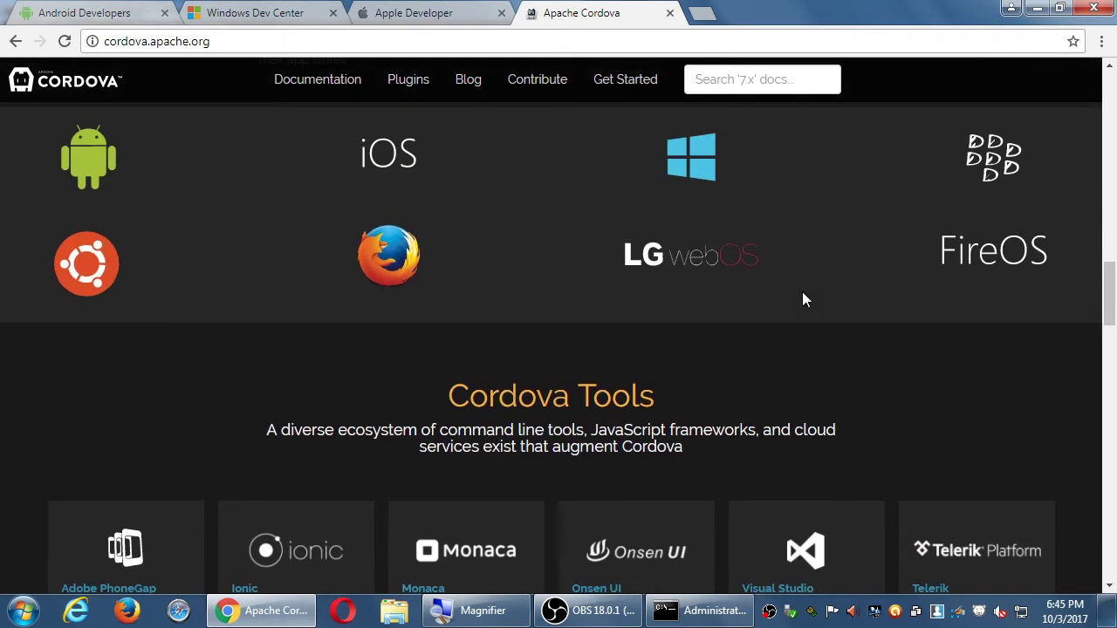
Step: View the Apple Developer page briefly, and return to the Get Started Fast section of the Cordova page
{"action": "left_click", "coordinate": [409, 14]}
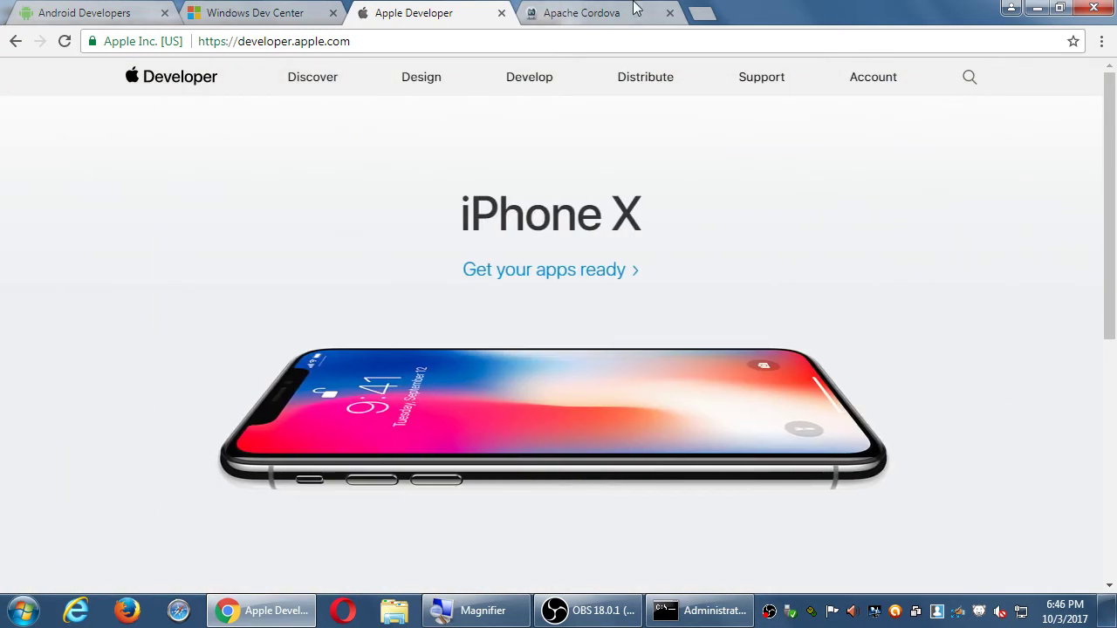
{"action": "left_click", "coordinate": [616, 11]}
{"action": "scroll", "coordinate": [829, 284], "scroll_direction": "up", "scroll_amount": 10}
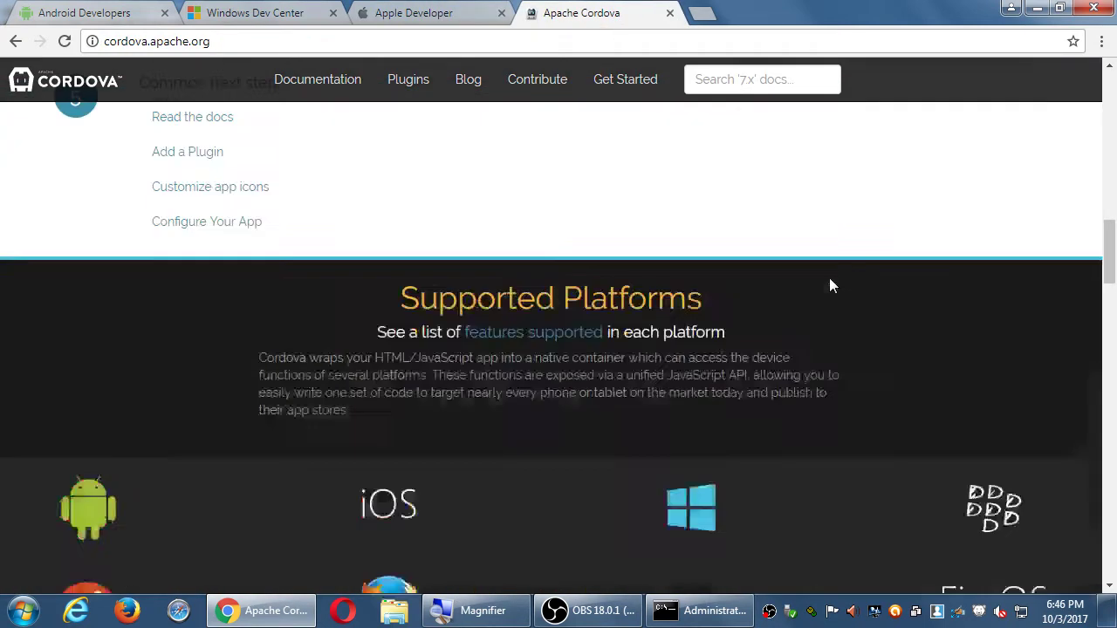
{"action": "scroll", "coordinate": [803, 288], "scroll_direction": "up", "scroll_amount": 3}
{"action": "scroll", "coordinate": [720, 292], "scroll_direction": "up", "scroll_amount": 1}
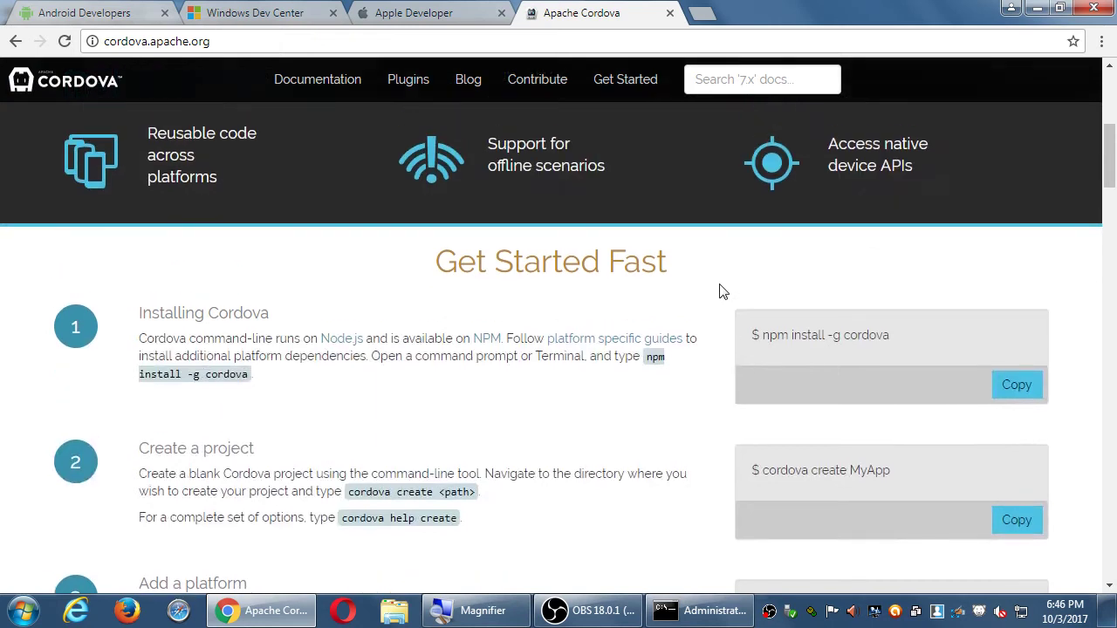
{"action": "scroll", "coordinate": [723, 292], "scroll_direction": "down", "scroll_amount": 1}
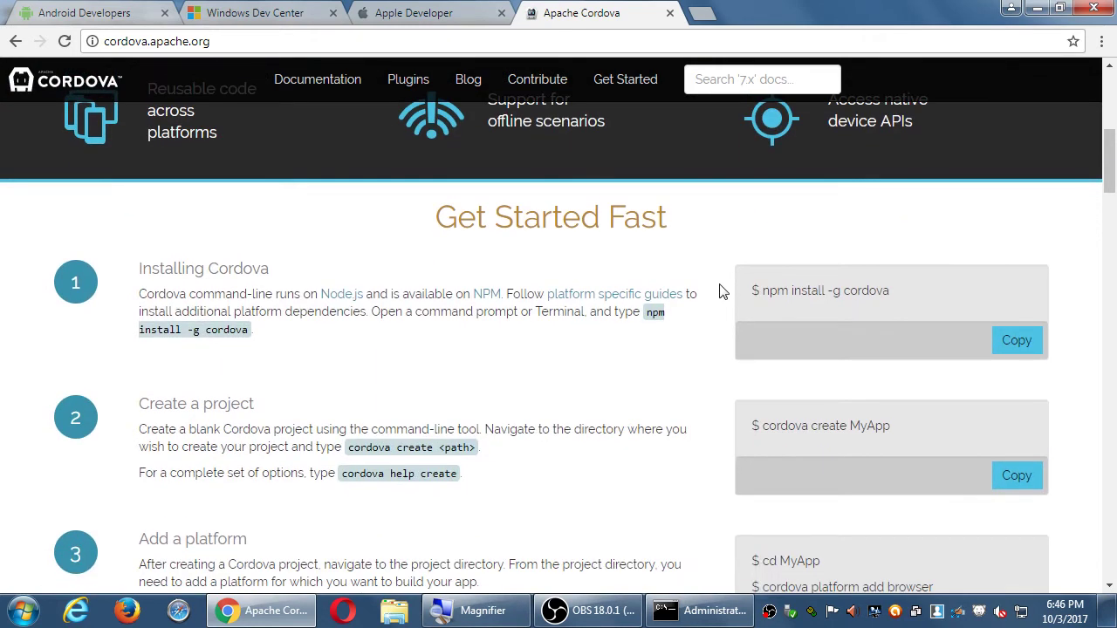
{"action": "scroll", "coordinate": [698, 291], "scroll_direction": "up", "scroll_amount": 2}
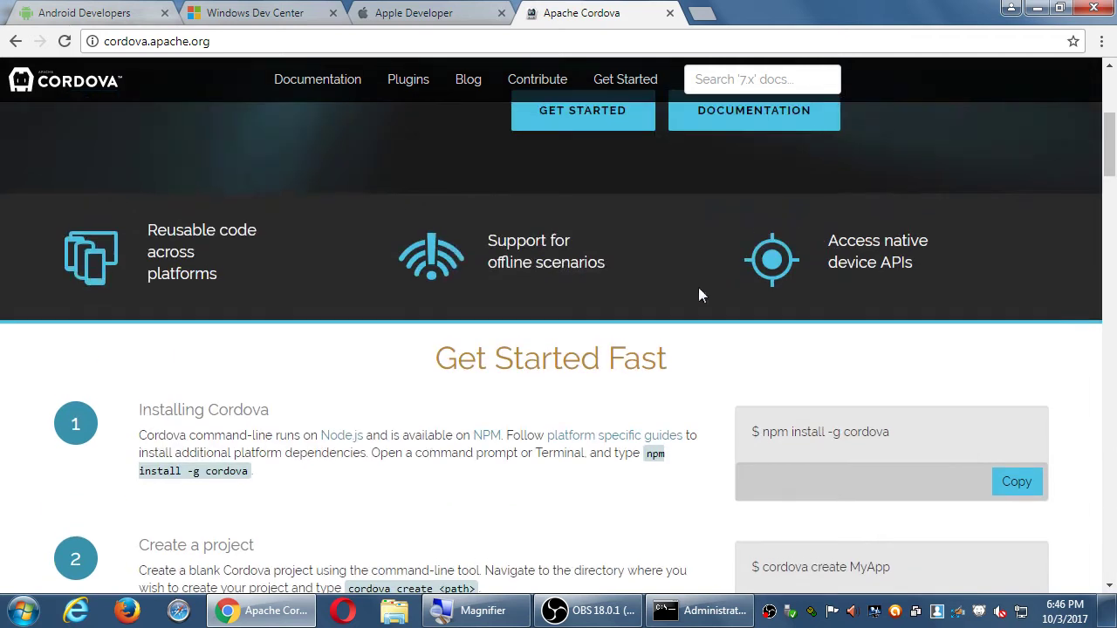
Step: Look through the Cordova Tools cards down to Mobiscroll, and return to the introduction at the start of the Cordova page
{"action": "scroll", "coordinate": [703, 316], "scroll_direction": "down", "scroll_amount": 2}
{"action": "scroll", "coordinate": [702, 316], "scroll_direction": "down", "scroll_amount": 10}
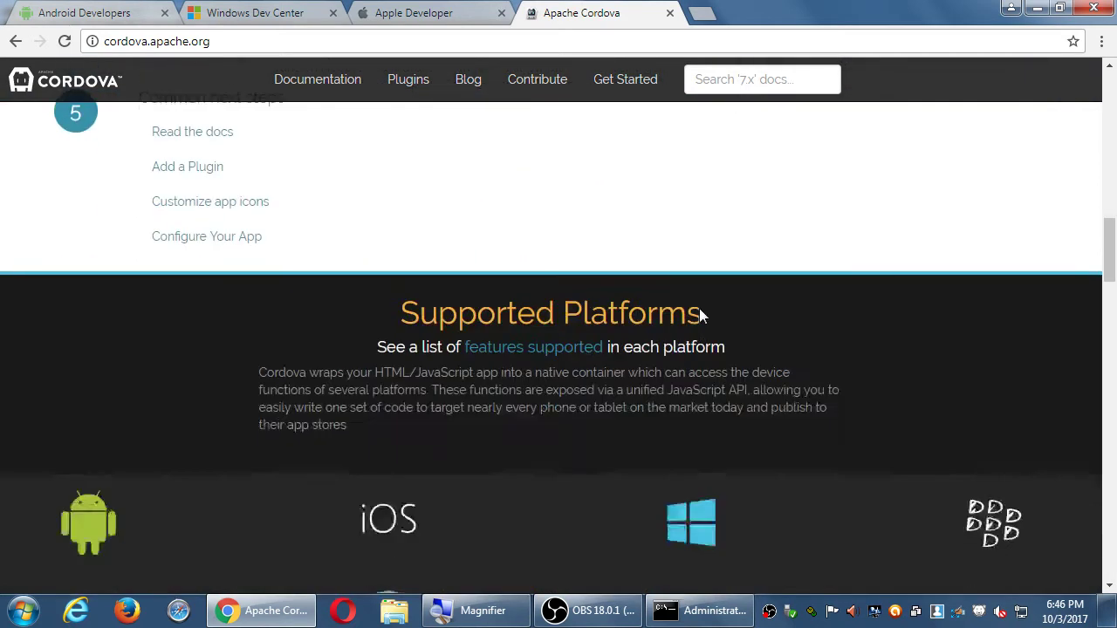
{"action": "scroll", "coordinate": [702, 316], "scroll_direction": "down", "scroll_amount": 2}
{"action": "scroll", "coordinate": [700, 312], "scroll_direction": "down", "scroll_amount": 2}
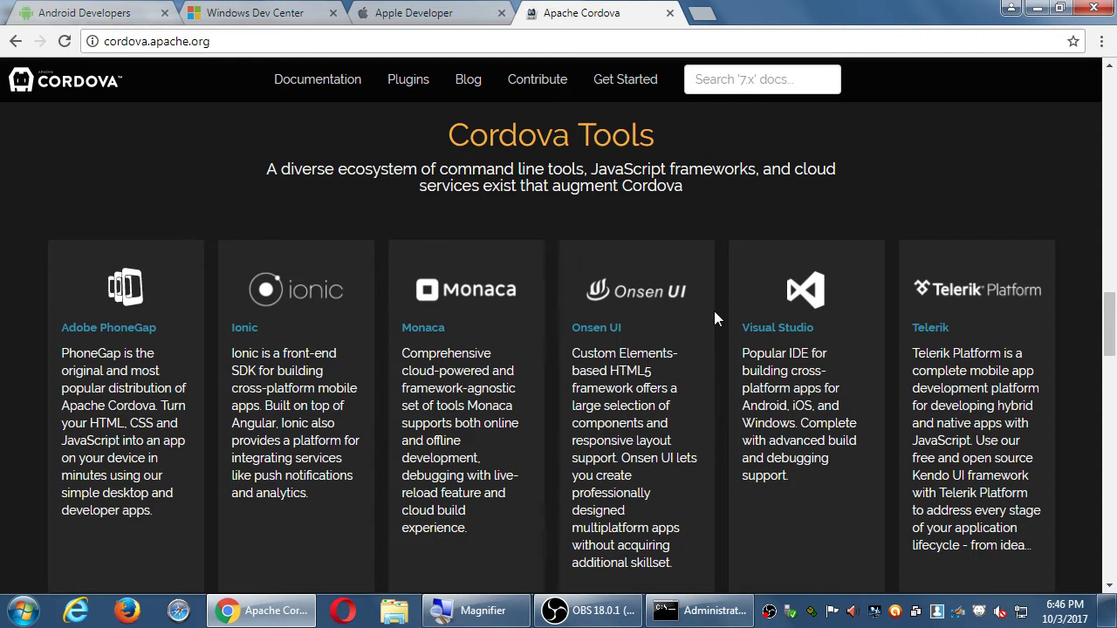
{"action": "scroll", "coordinate": [835, 298], "scroll_direction": "down", "scroll_amount": 7}
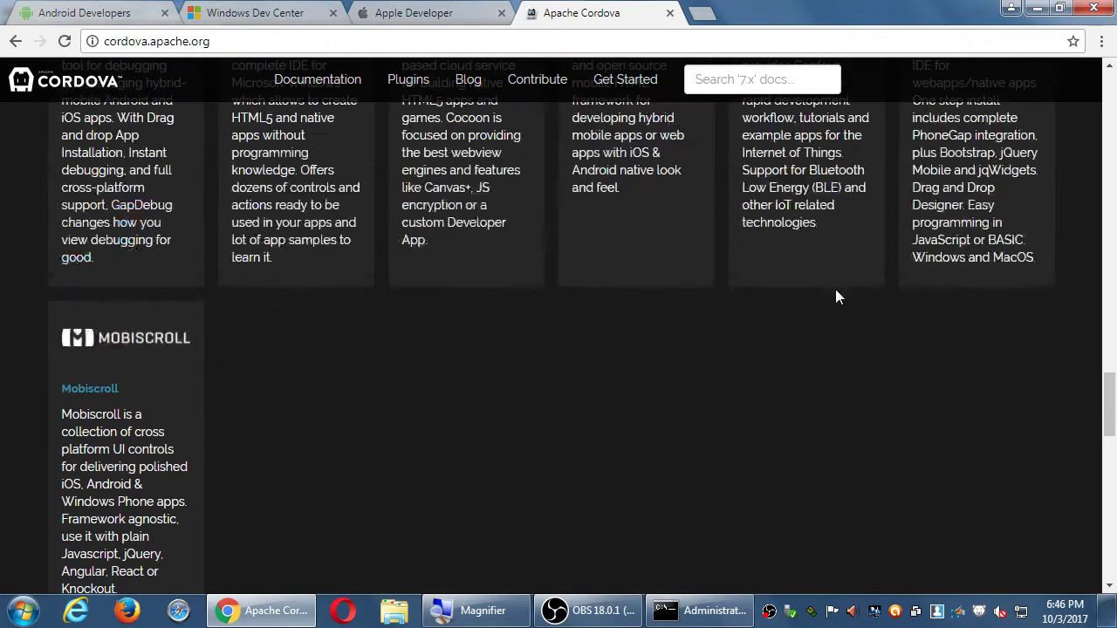
{"action": "scroll", "coordinate": [835, 297], "scroll_direction": "down", "scroll_amount": 2}
{"action": "scroll", "coordinate": [835, 298], "scroll_direction": "up", "scroll_amount": 15}
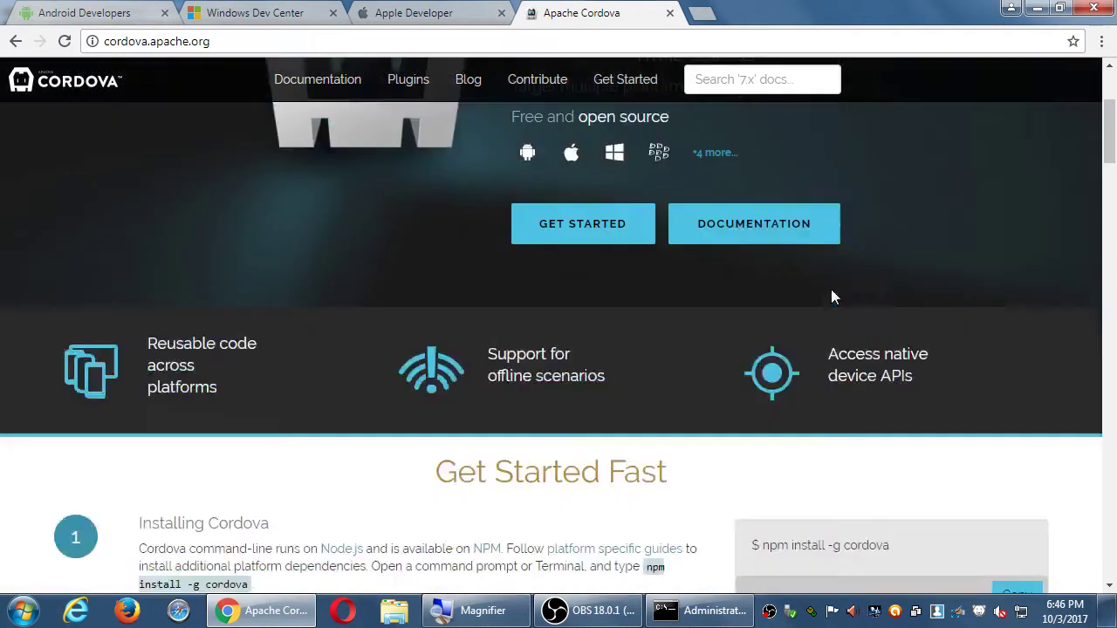
{"action": "scroll", "coordinate": [831, 296], "scroll_direction": "up", "scroll_amount": 3}
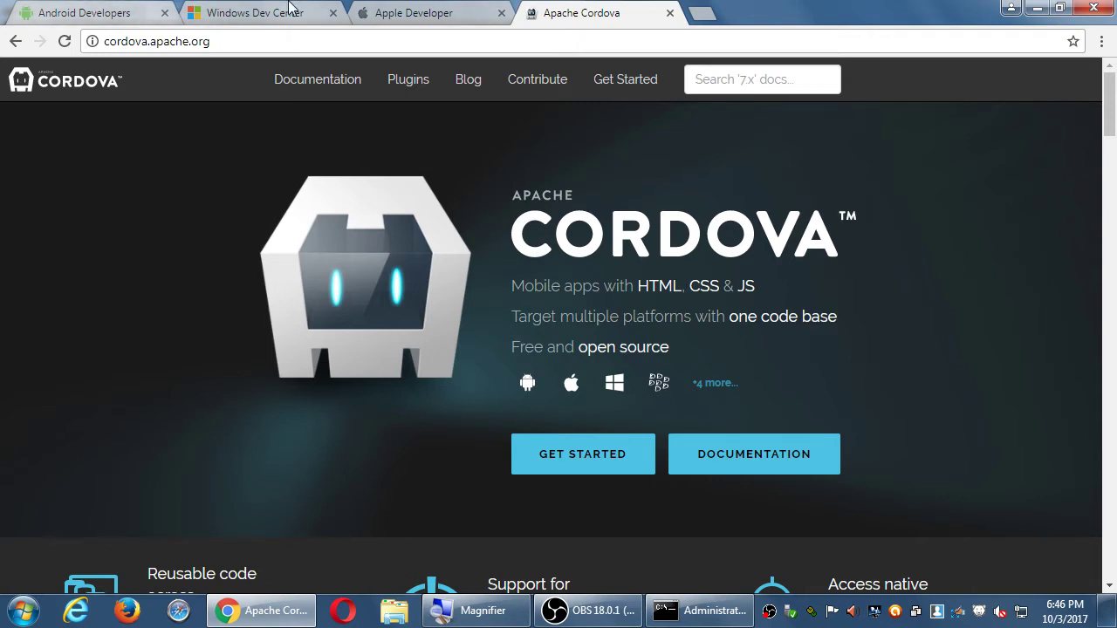
Step: Revisit the Apple and Android developer pages briefly, and open visualstudio.com in a new browser tab
{"action": "left_click", "coordinate": [458, 14]}
{"action": "left_click", "coordinate": [18, 14]}
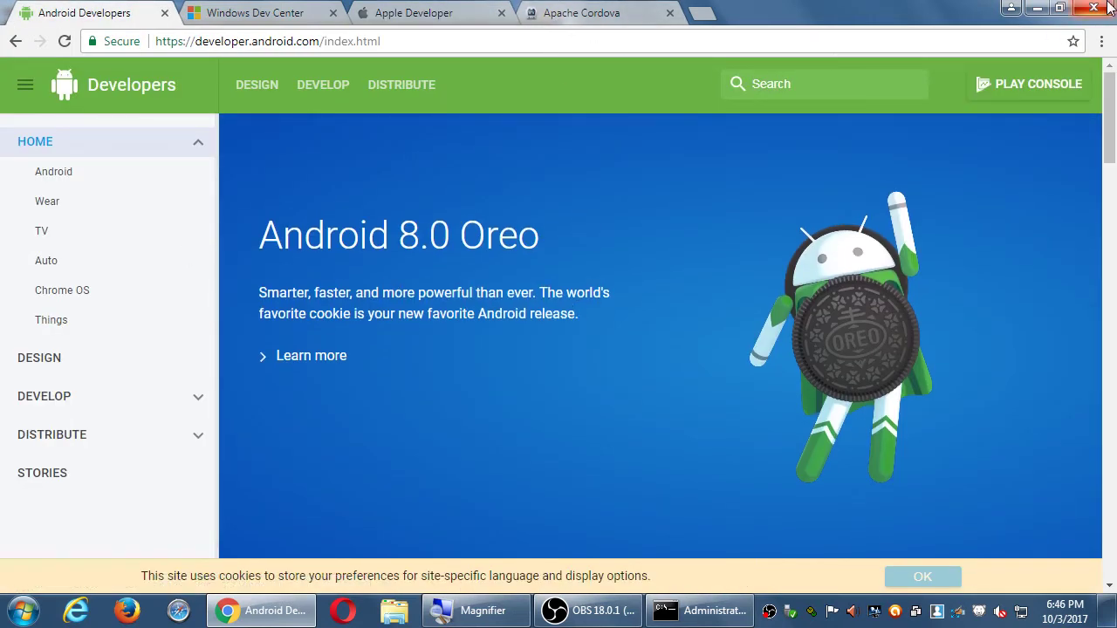
{"action": "left_click", "coordinate": [698, 15]}
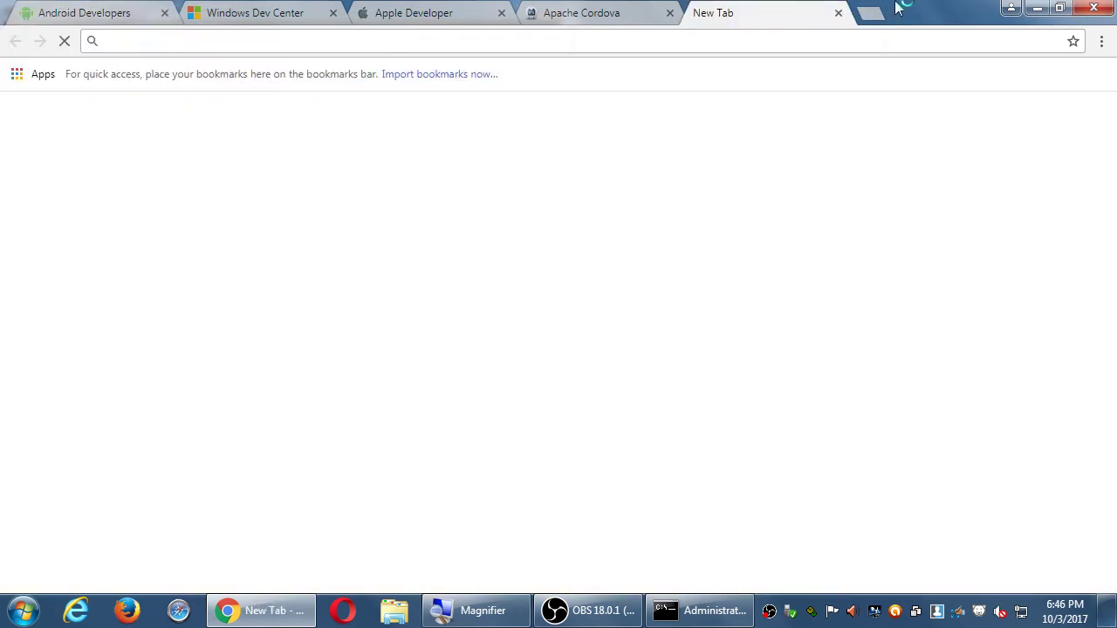
{"action": "type", "text": "visua"}
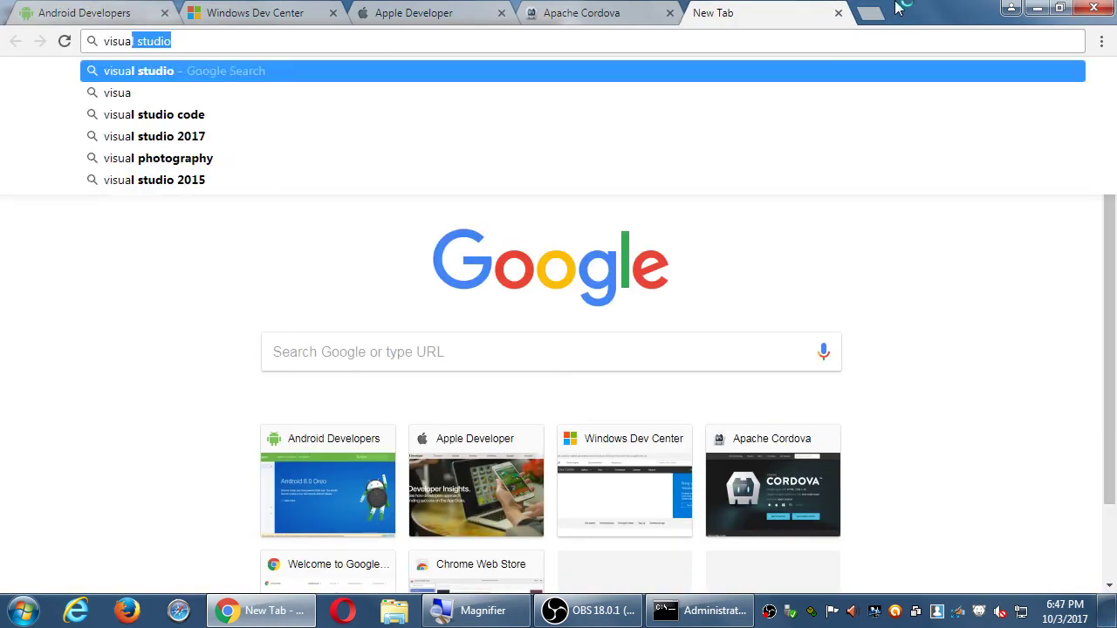
{"action": "type", "text": "lstudio.com"}
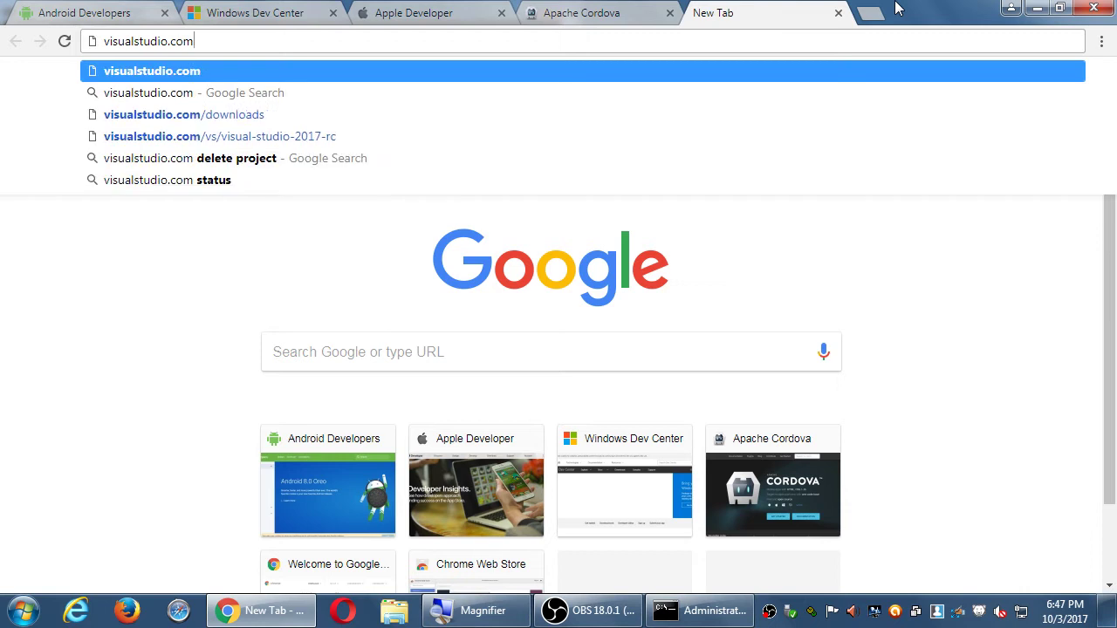
{"action": "key", "text": "Return"}
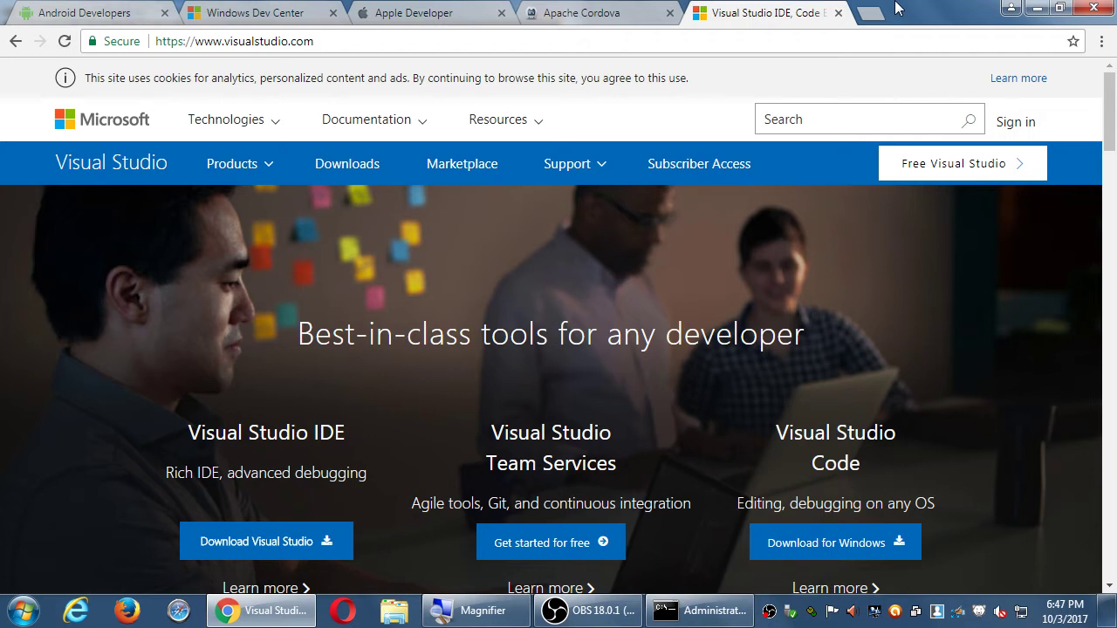
Step: Look over the three Visual Studio products and show the edition choices for downloading the Visual Studio IDE
{"action": "scroll", "coordinate": [799, 175], "scroll_direction": "down", "scroll_amount": 1}
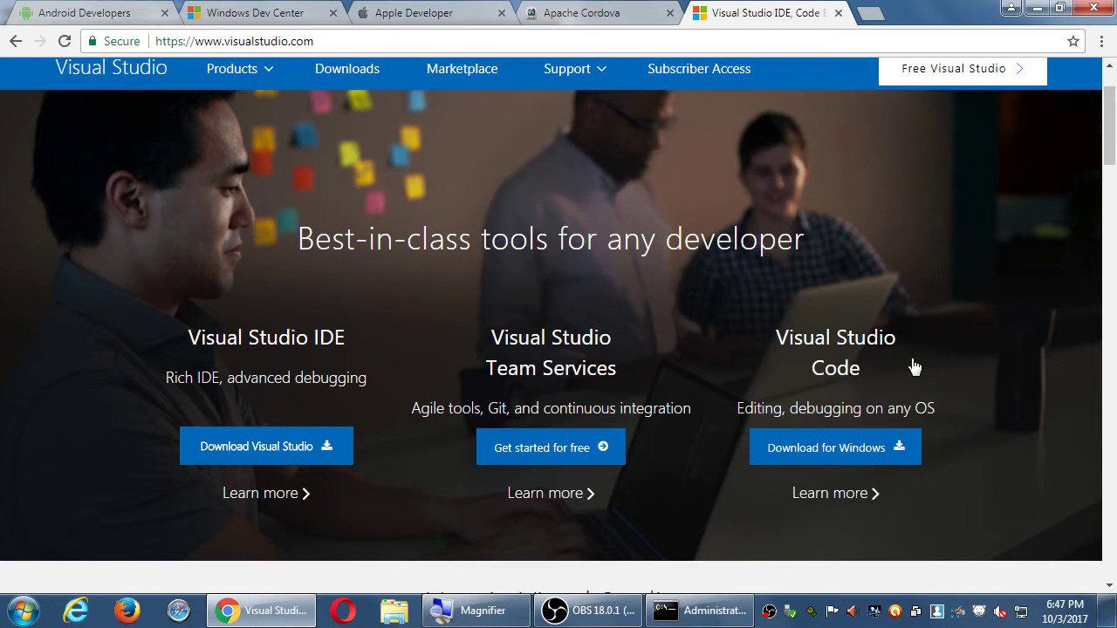
{"action": "scroll", "coordinate": [950, 369], "scroll_direction": "down", "scroll_amount": 1}
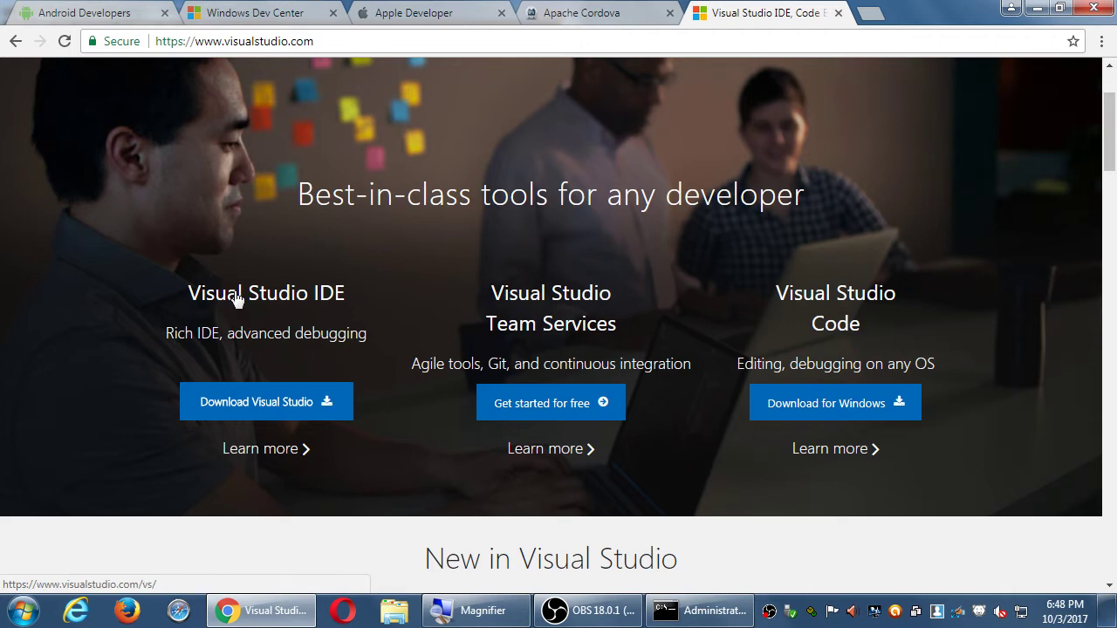
{"action": "scroll", "coordinate": [237, 299], "scroll_direction": "down", "scroll_amount": 1}
{"action": "scroll", "coordinate": [201, 242], "scroll_direction": "down", "scroll_amount": 1}
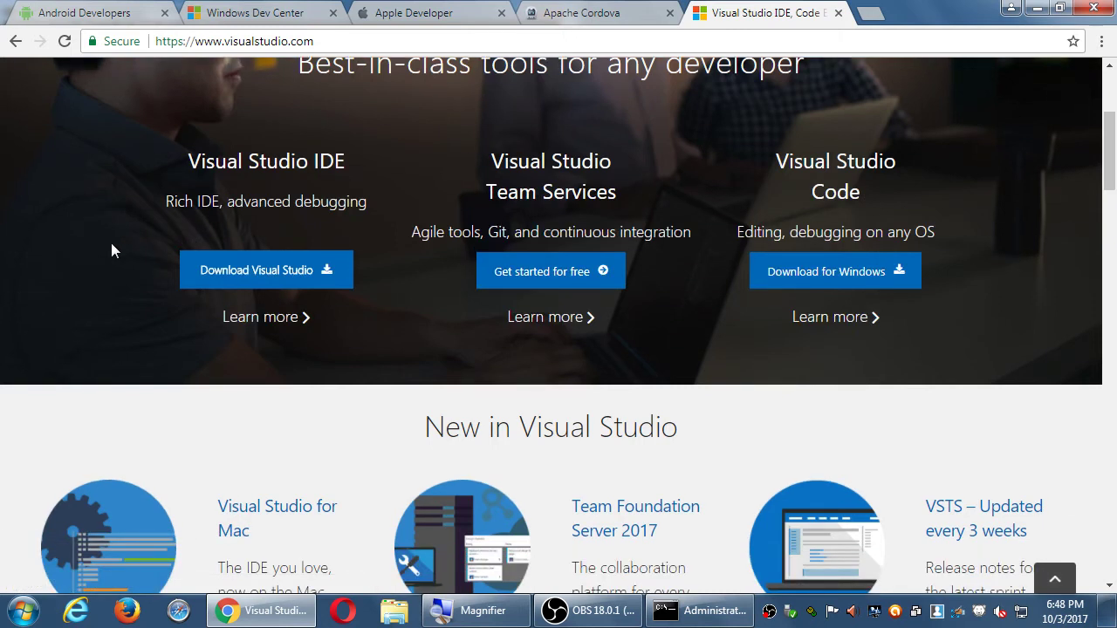
{"action": "scroll", "coordinate": [108, 242], "scroll_direction": "down", "scroll_amount": 1}
{"action": "mouse_move", "coordinate": [256, 252]}
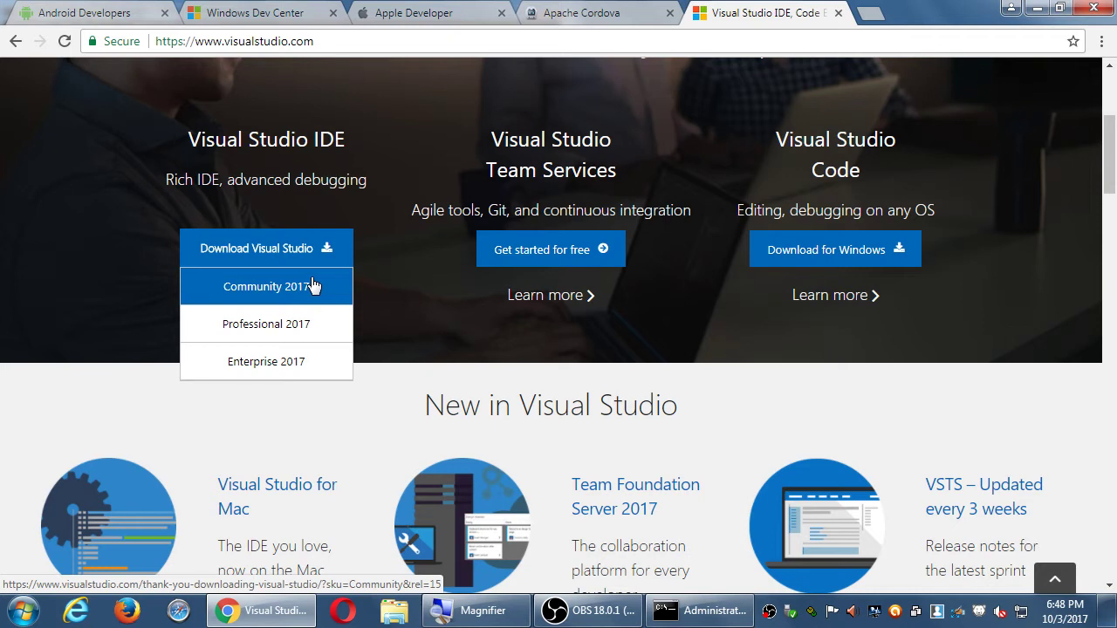
Step: Read the page down to Visual Studio Team Services, and return to the Visual Studio IDE for Windows and Mac section
{"action": "scroll", "coordinate": [404, 264], "scroll_direction": "down", "scroll_amount": 3}
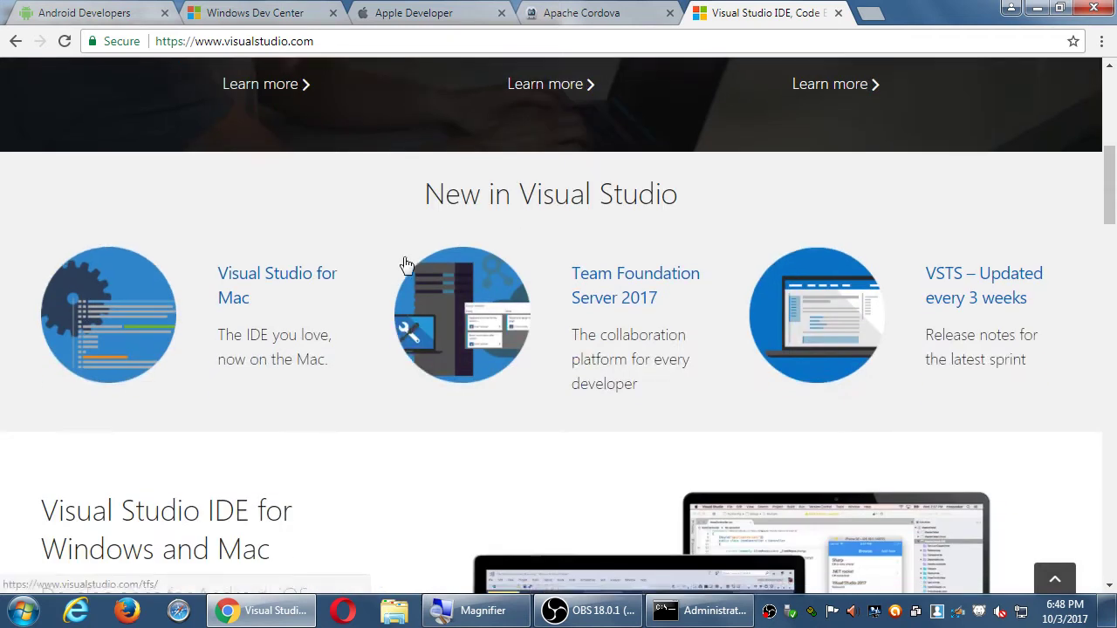
{"action": "scroll", "coordinate": [404, 264], "scroll_direction": "down", "scroll_amount": 3}
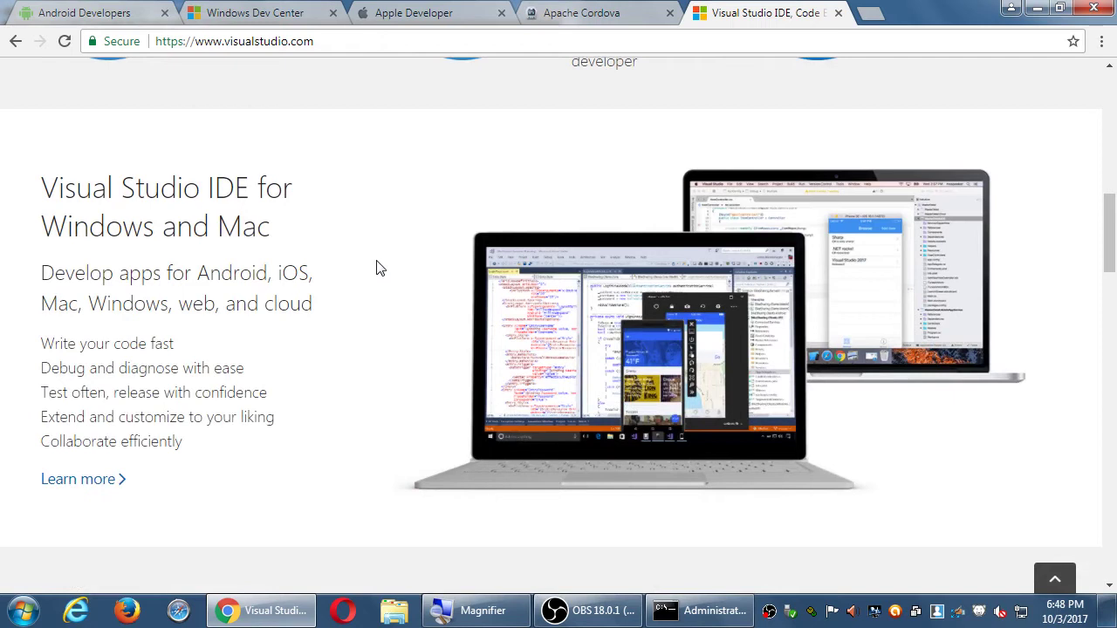
{"action": "scroll", "coordinate": [367, 327], "scroll_direction": "down", "scroll_amount": 5}
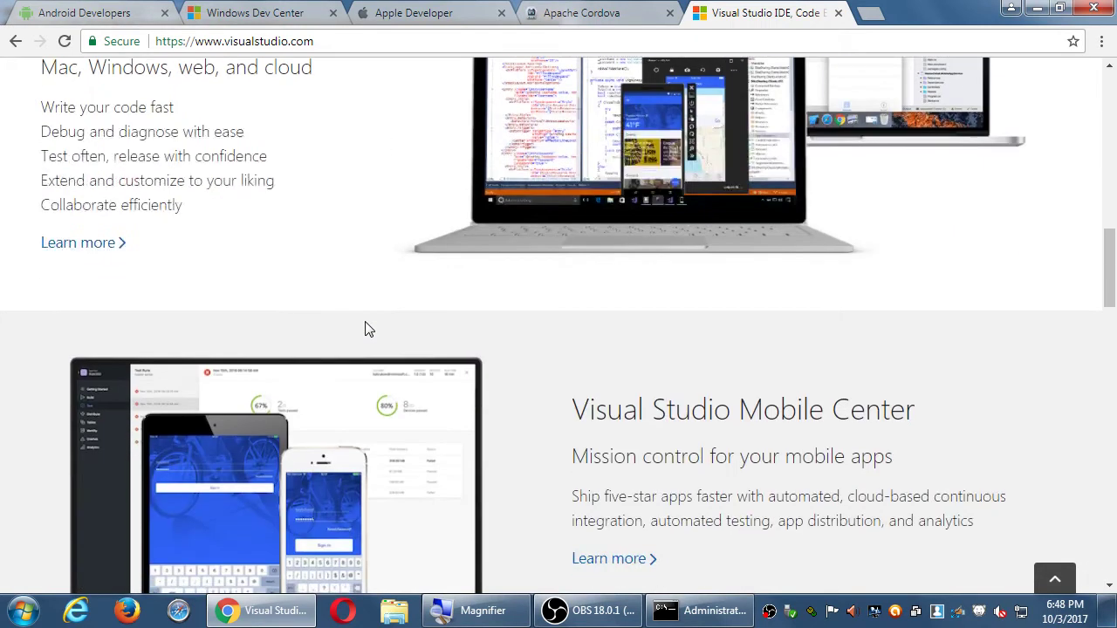
{"action": "scroll", "coordinate": [536, 341], "scroll_direction": "down", "scroll_amount": 3}
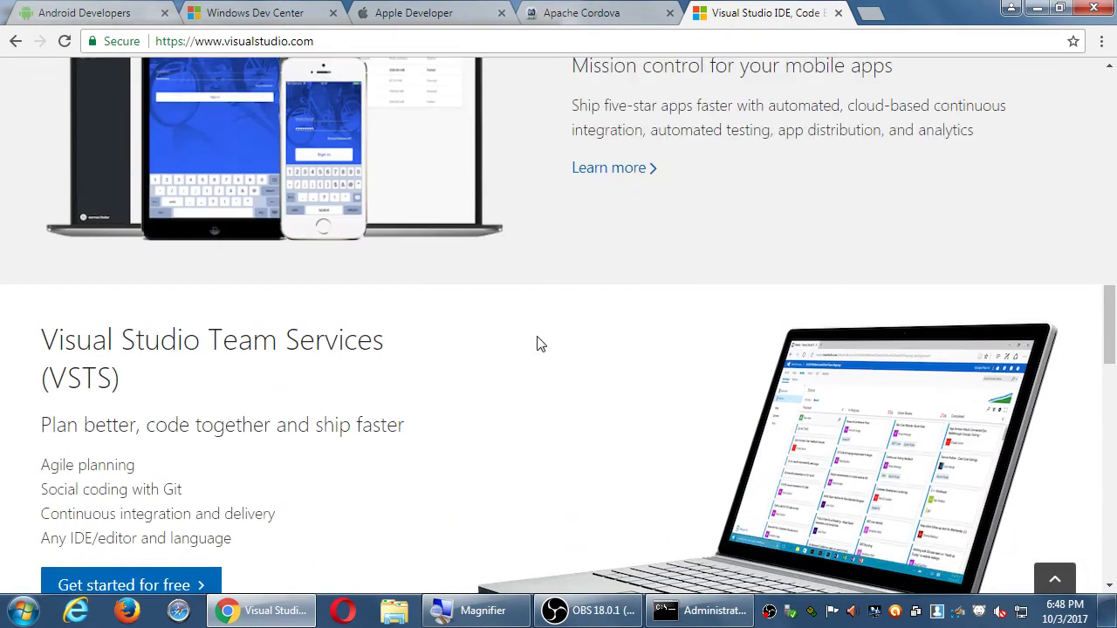
{"action": "scroll", "coordinate": [536, 341], "scroll_direction": "up", "scroll_amount": 8}
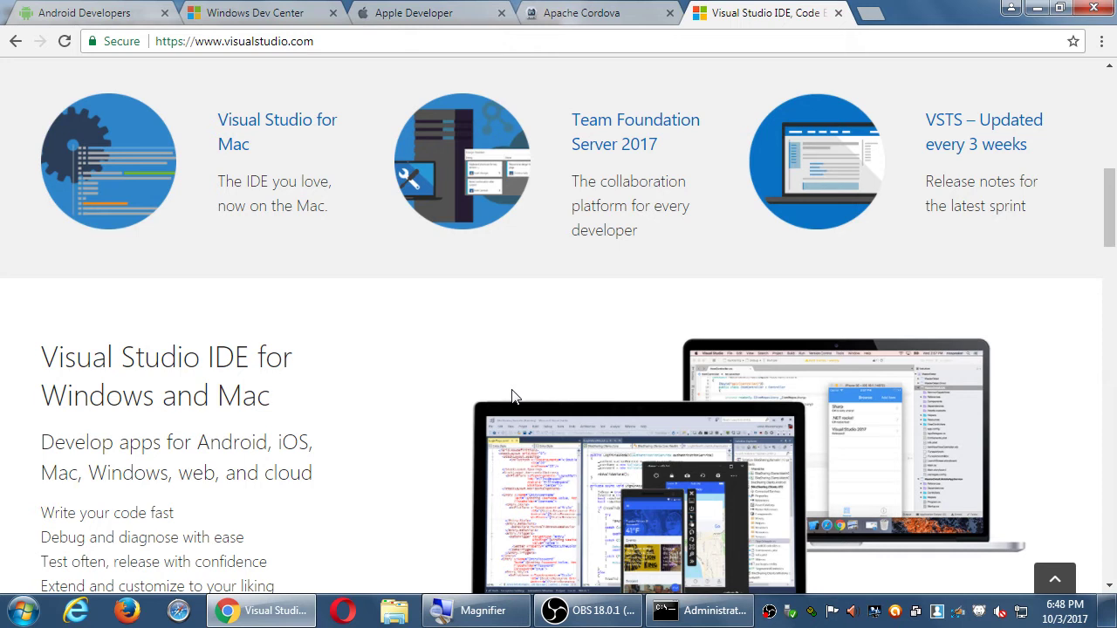
{"action": "scroll", "coordinate": [513, 395], "scroll_direction": "up", "scroll_amount": 1}
{"action": "scroll", "coordinate": [513, 396], "scroll_direction": "down", "scroll_amount": 1}
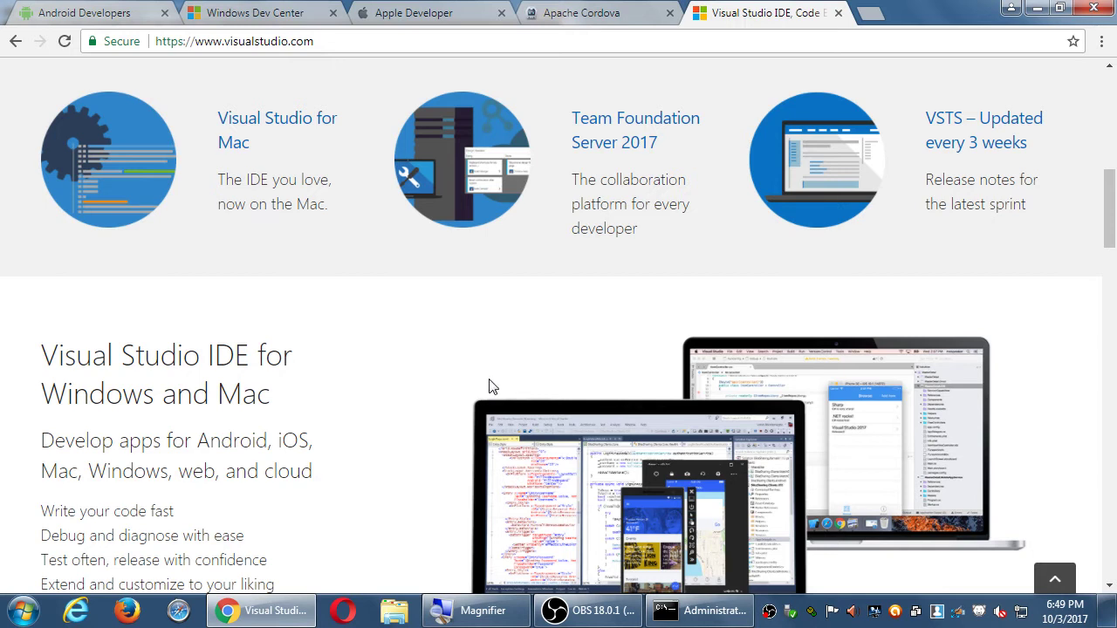
Step: Look through the remaining Visual Studio sections down to the free downloads, and return to the product overview at the start of the page
{"action": "scroll", "coordinate": [489, 378], "scroll_direction": "down", "scroll_amount": 1}
{"action": "scroll", "coordinate": [489, 379], "scroll_direction": "down", "scroll_amount": 1}
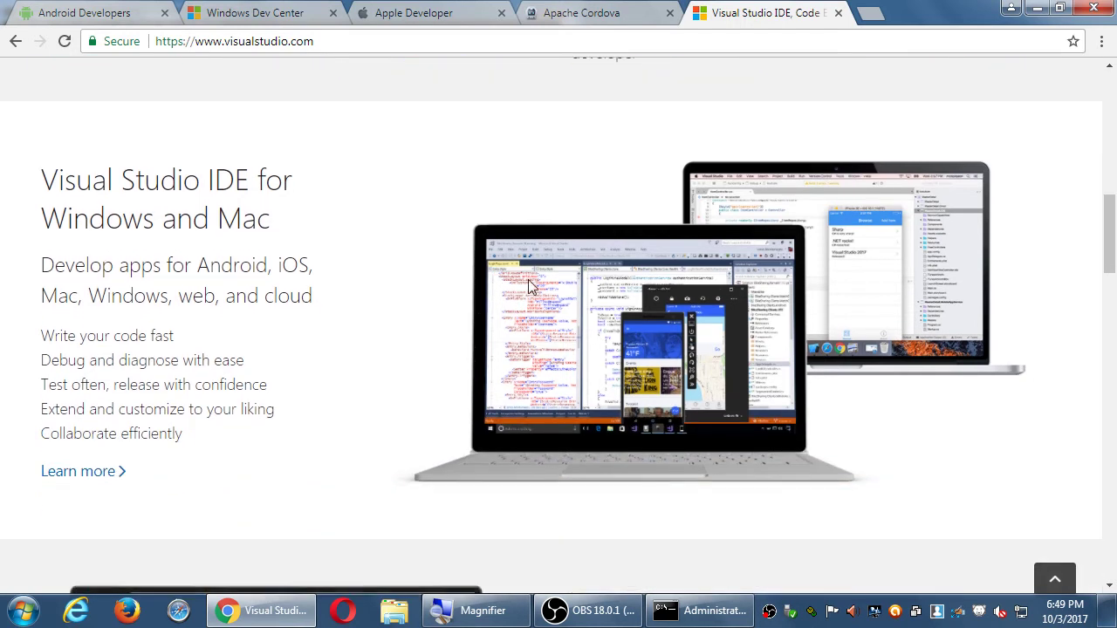
{"action": "scroll", "coordinate": [507, 279], "scroll_direction": "down", "scroll_amount": 3}
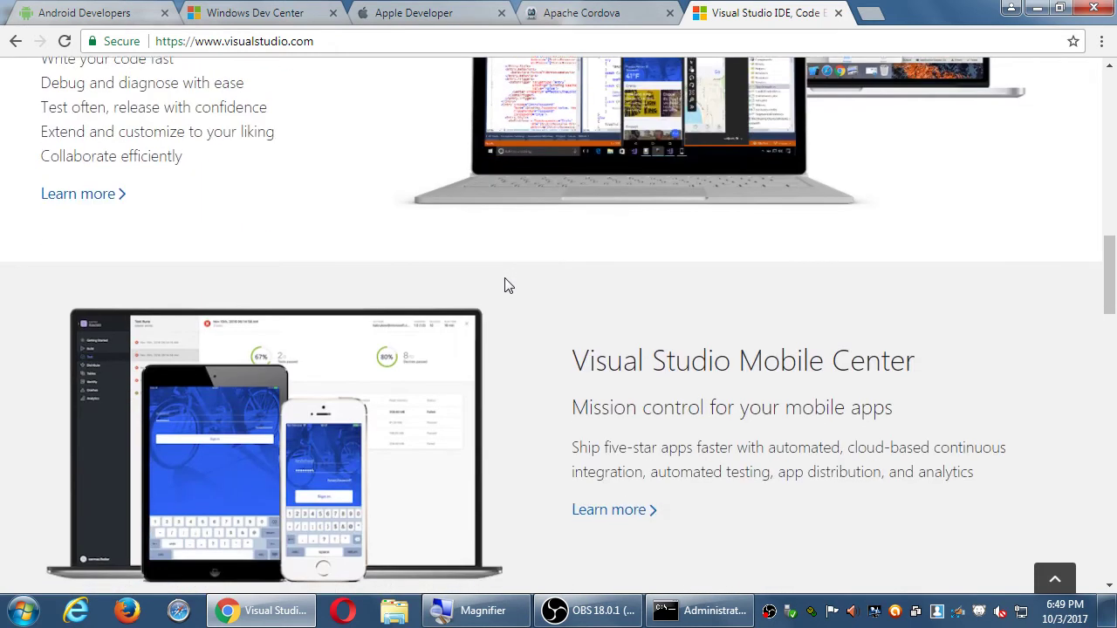
{"action": "scroll", "coordinate": [509, 285], "scroll_direction": "down", "scroll_amount": 7}
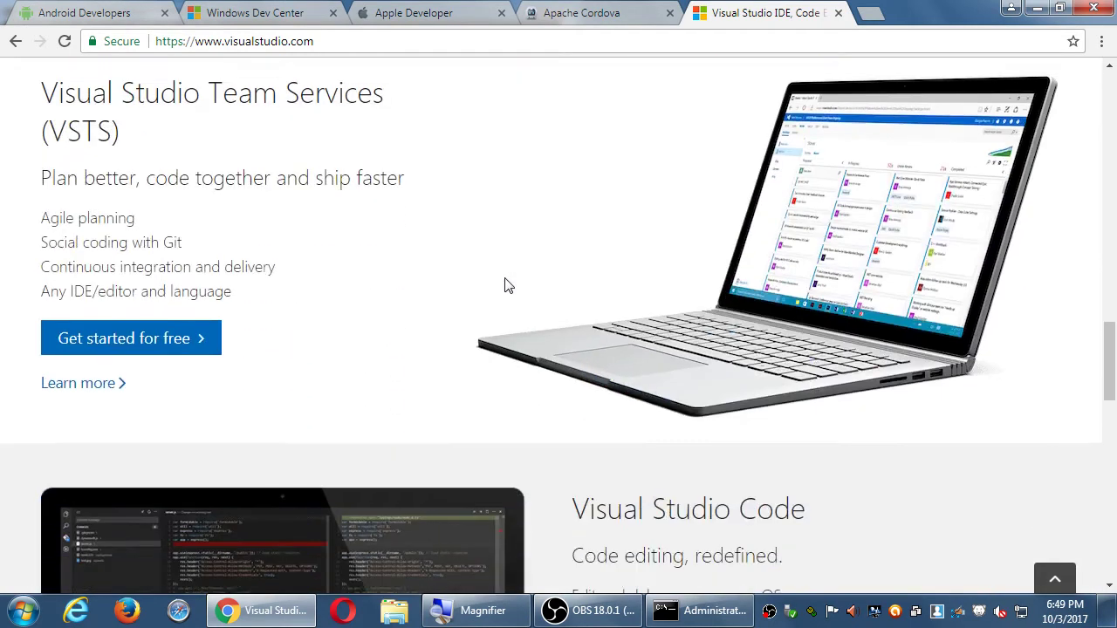
{"action": "scroll", "coordinate": [509, 285], "scroll_direction": "down", "scroll_amount": 9}
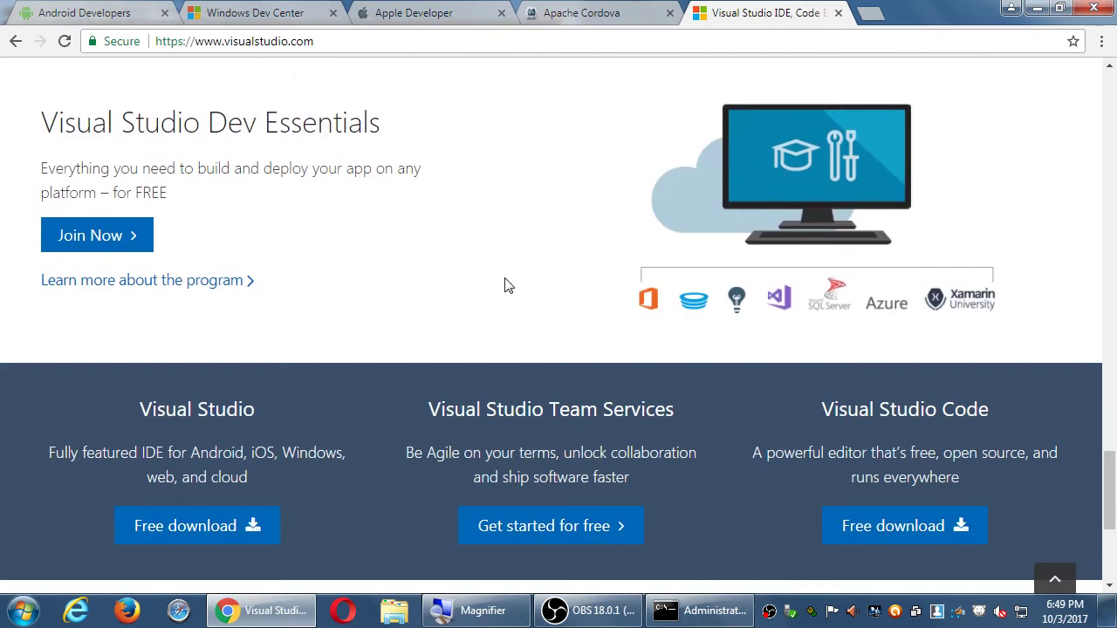
{"action": "scroll", "coordinate": [509, 285], "scroll_direction": "down", "scroll_amount": 4}
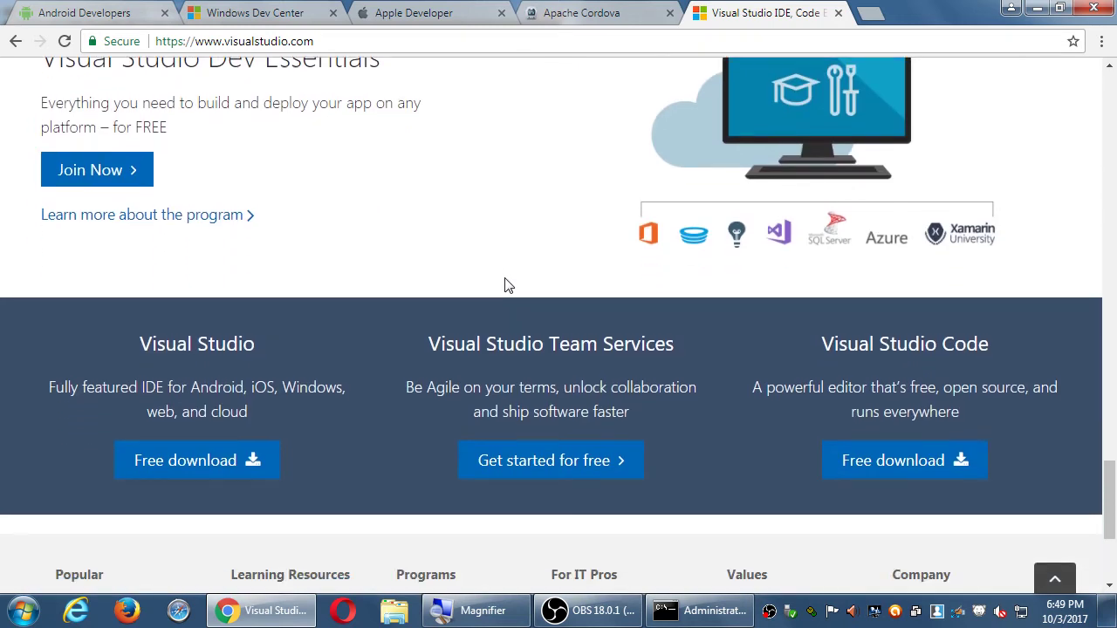
{"action": "scroll", "coordinate": [506, 285], "scroll_direction": "up", "scroll_amount": 20}
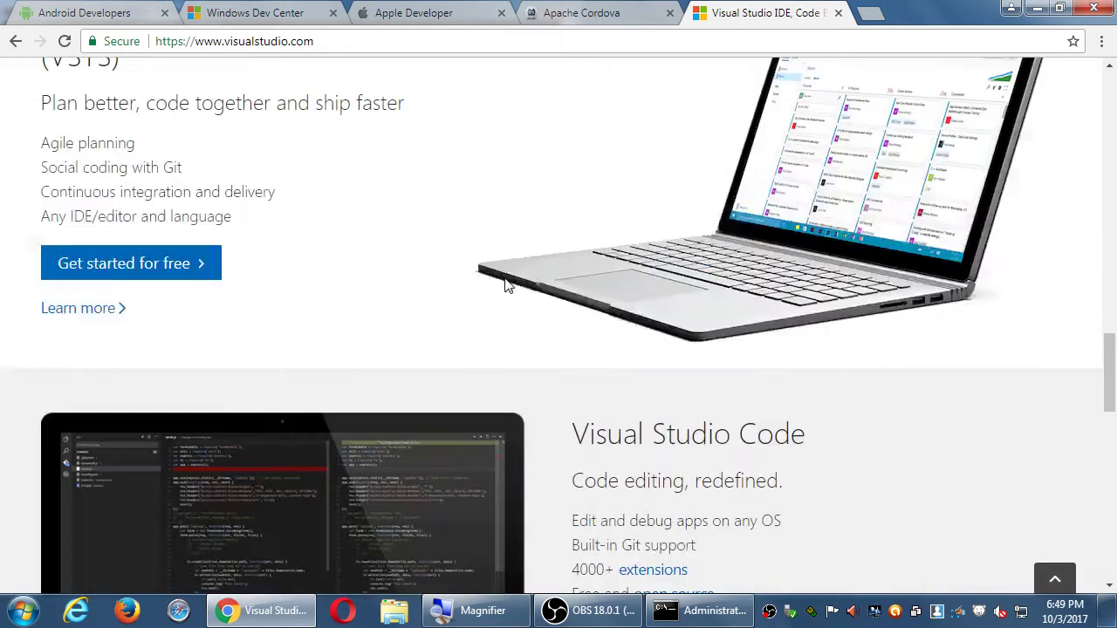
{"action": "scroll", "coordinate": [505, 281], "scroll_direction": "down", "scroll_amount": 1}
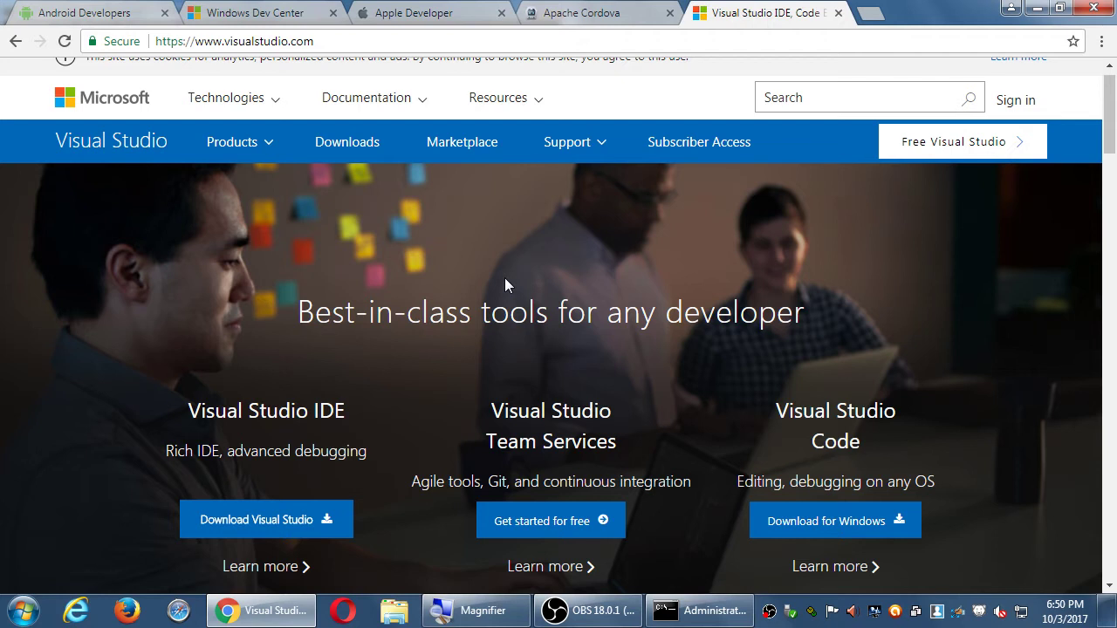
{"action": "scroll", "coordinate": [480, 283], "scroll_direction": "down", "scroll_amount": 1}
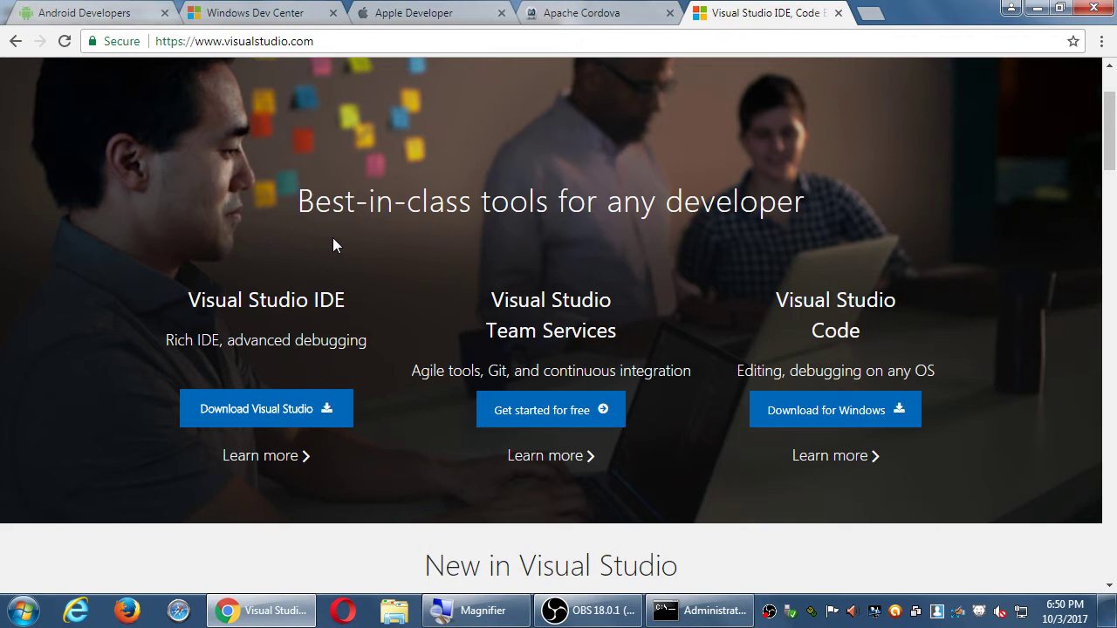
{"action": "scroll", "coordinate": [551, 272], "scroll_direction": "up", "scroll_amount": 1}
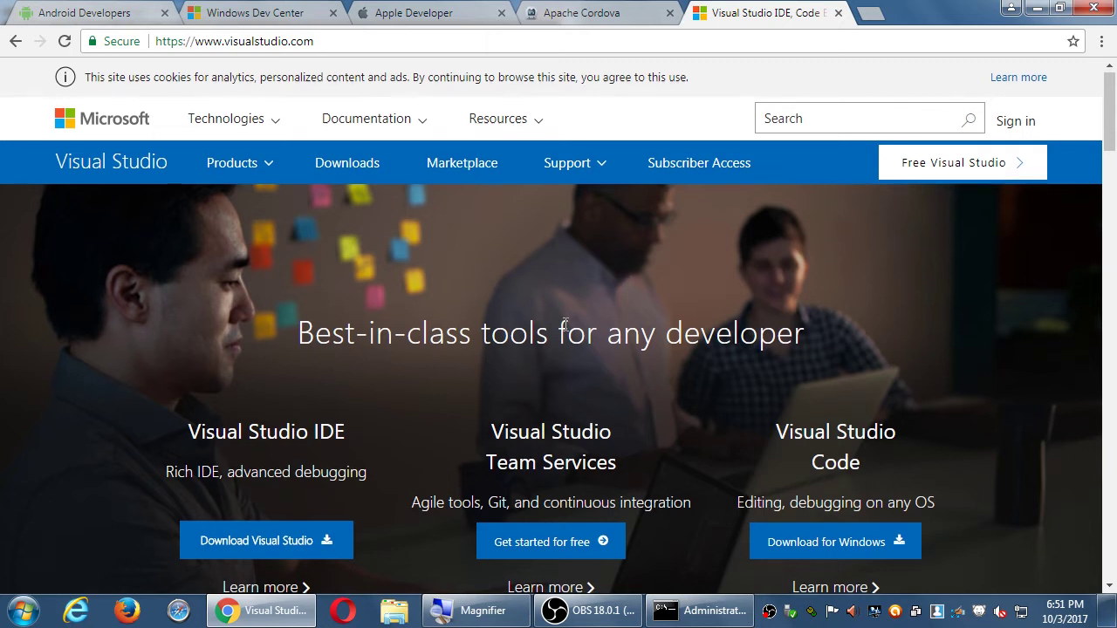
{"action": "scroll", "coordinate": [564, 324], "scroll_direction": "down", "scroll_amount": 1}
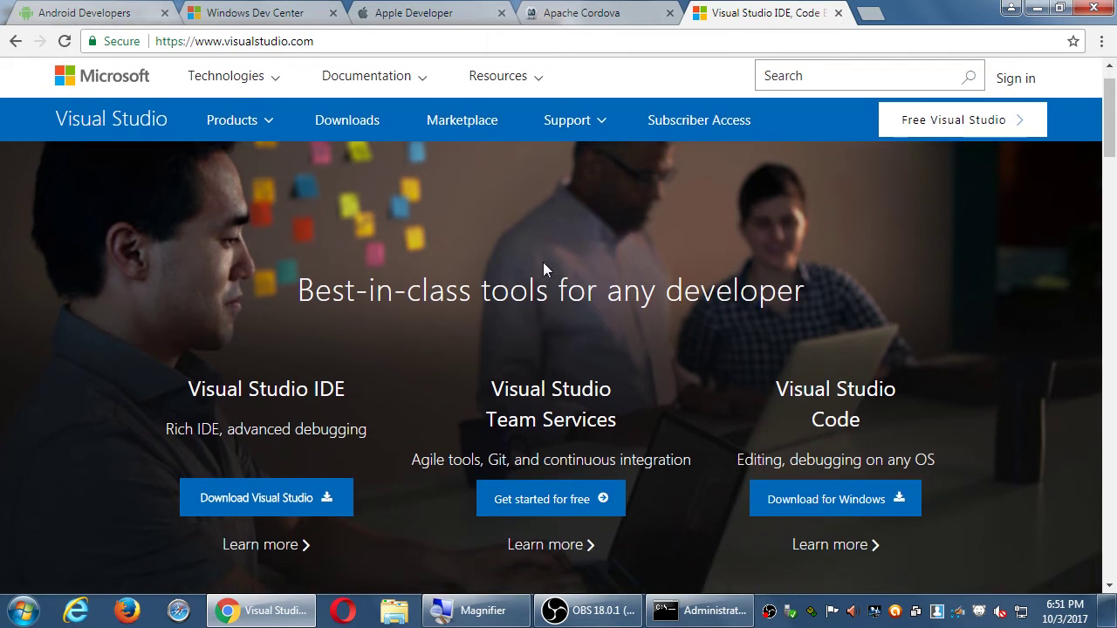
Step: Close the browser and the command prompt window, and launch Visual Studio 2017
{"action": "left_click", "coordinate": [1103, 8]}
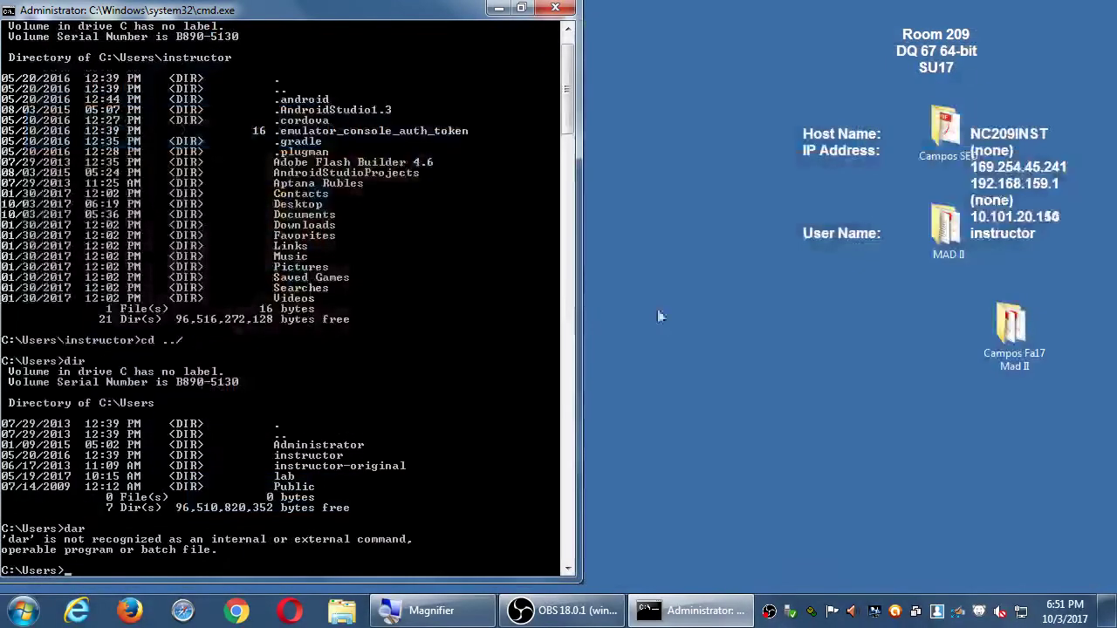
{"action": "left_click", "coordinate": [563, 9]}
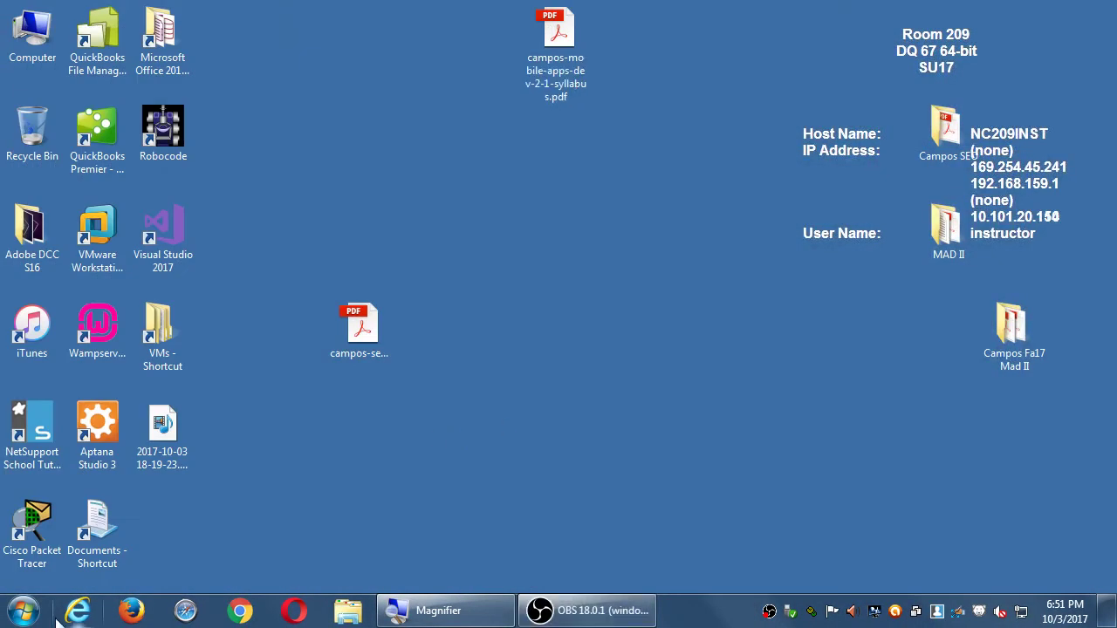
{"action": "left_click", "coordinate": [24, 614]}
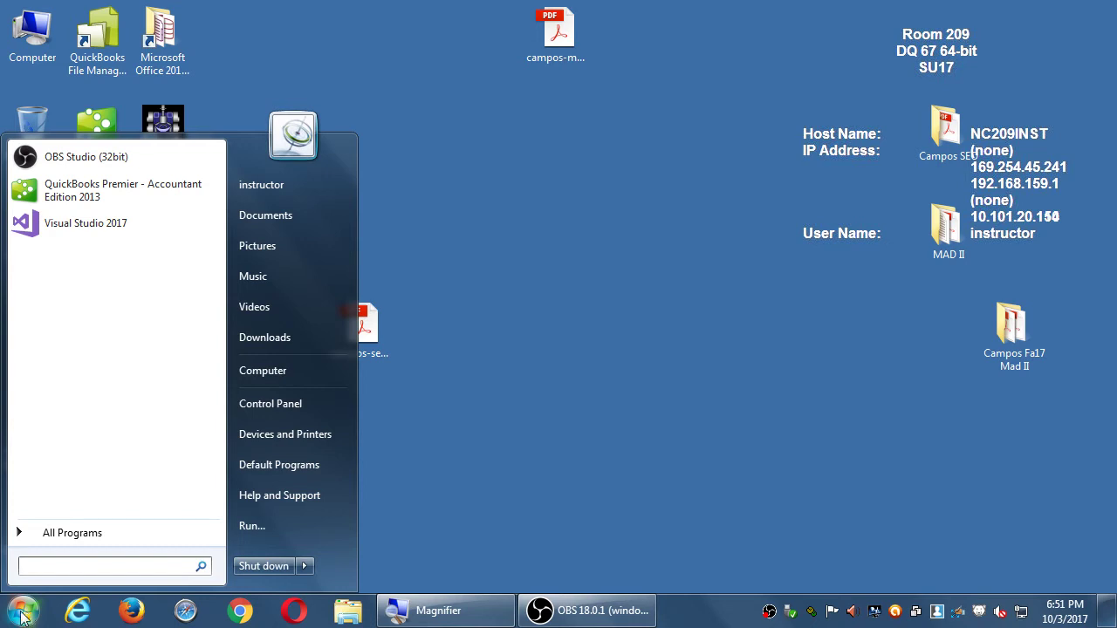
{"action": "left_click", "coordinate": [90, 222]}
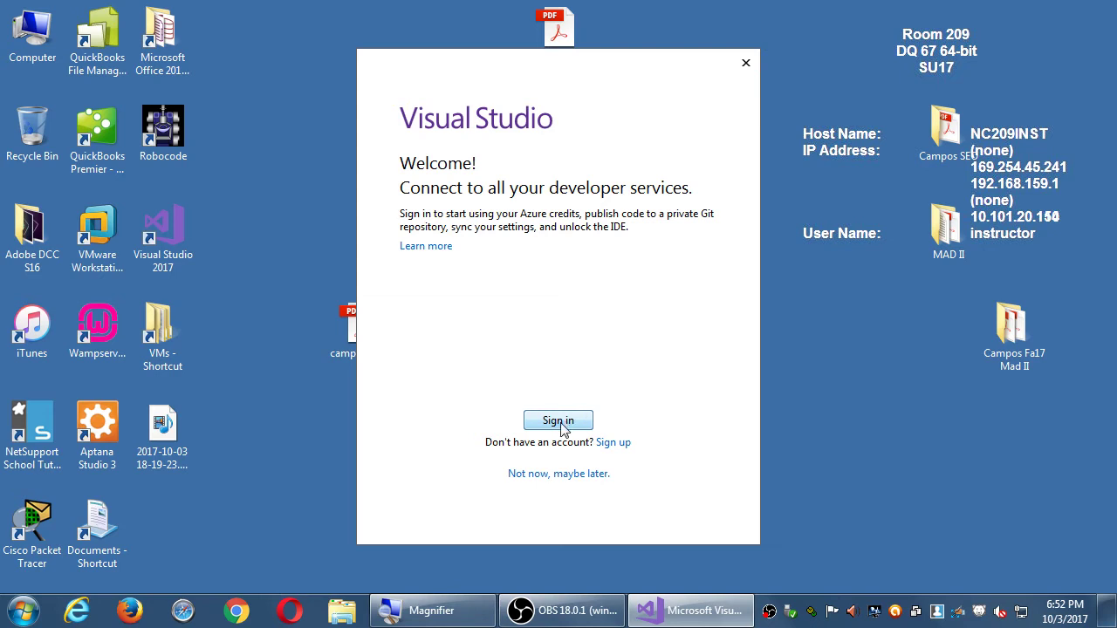
Step: View the Microsoft account creation page from the Visual Studio welcome dialog, close it, and start the account sign-in
{"action": "left_click", "coordinate": [631, 444]}
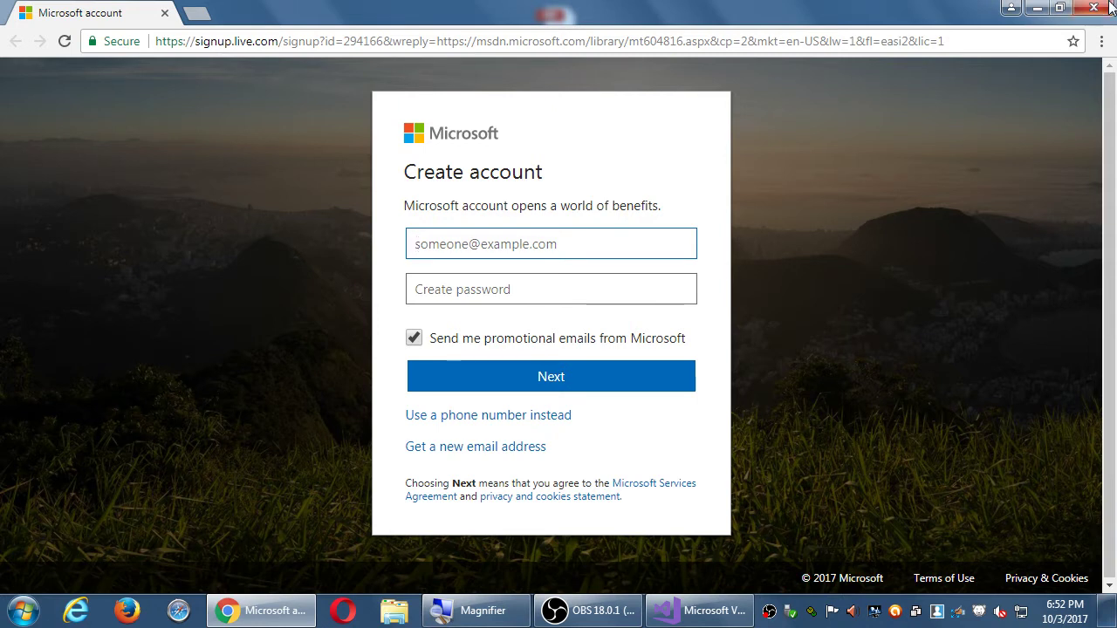
{"action": "key", "text": "alt+F4"}
{"action": "left_click", "coordinate": [558, 421]}
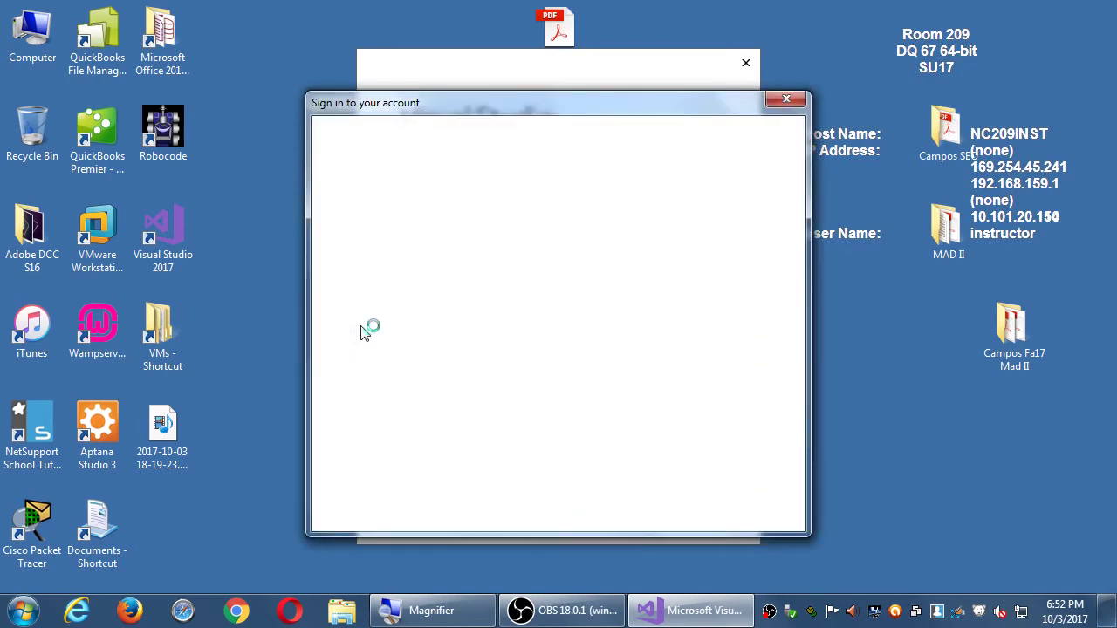
Step: Switch to OBS, move its window fully into view to check the screen recording, and minimize it
{"action": "left_click", "coordinate": [563, 611]}
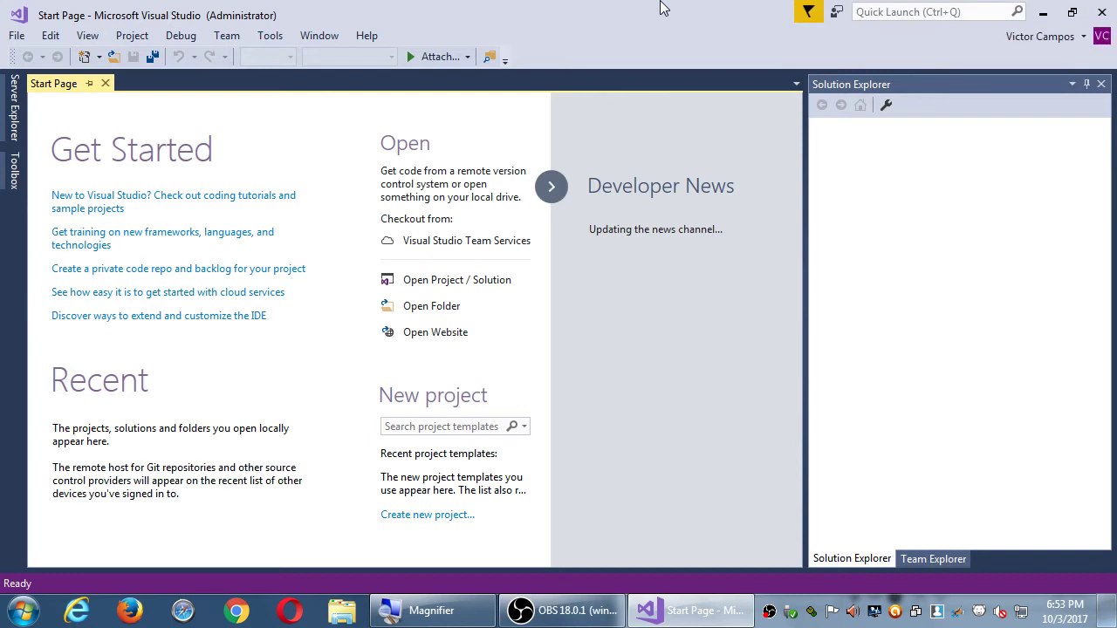
{"action": "left_click", "coordinate": [558, 610]}
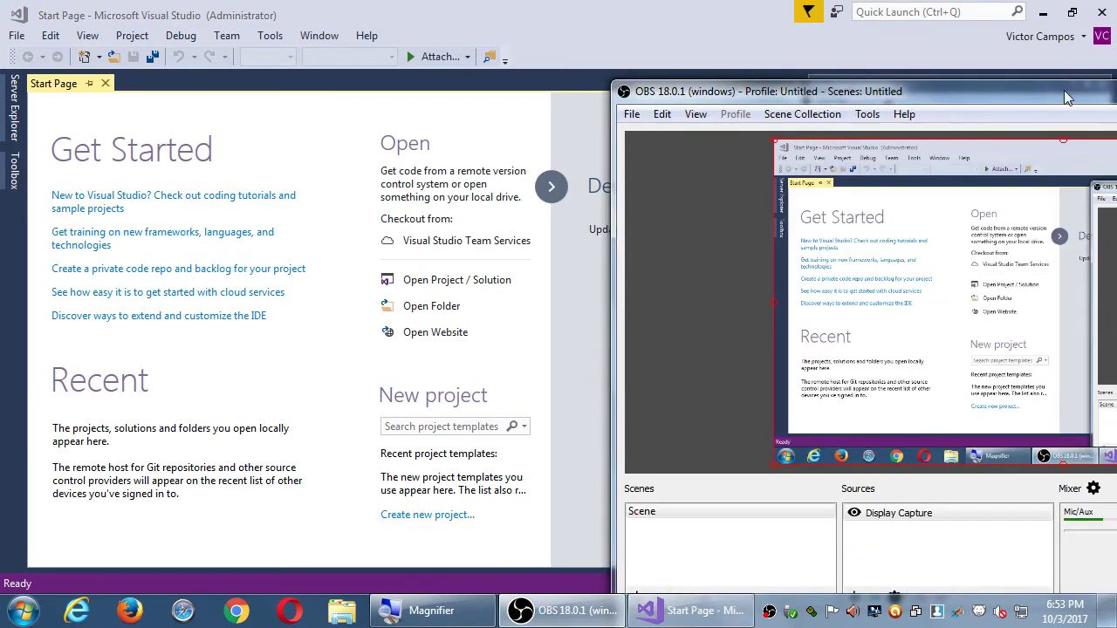
{"action": "left_click_drag", "start_coordinate": [1064, 90], "coordinate": [578, 61]}
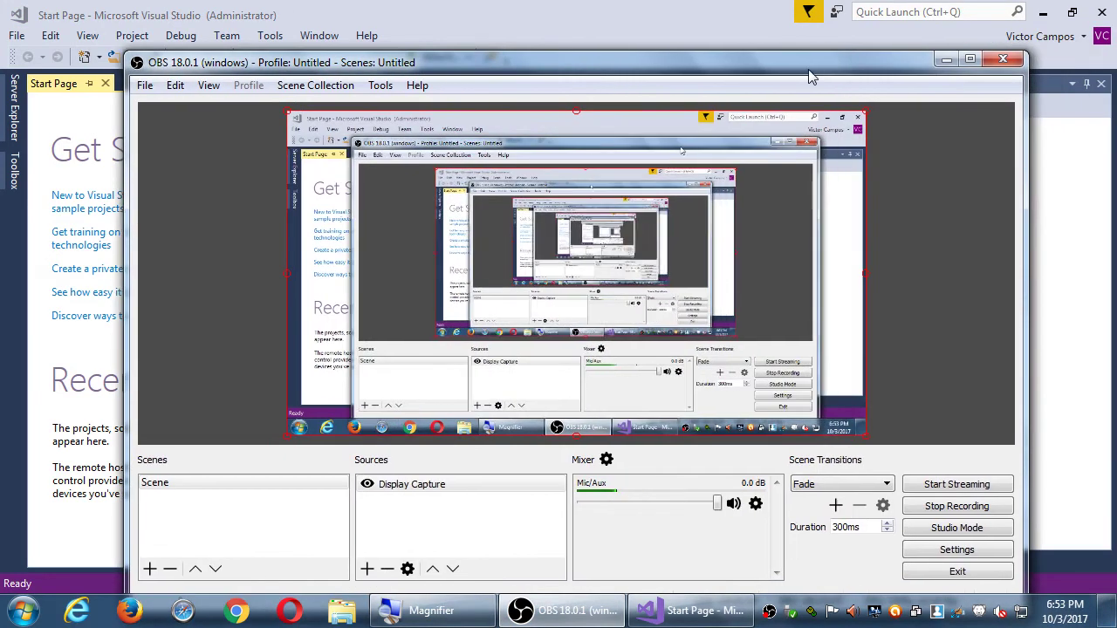
{"action": "left_click", "coordinate": [946, 61]}
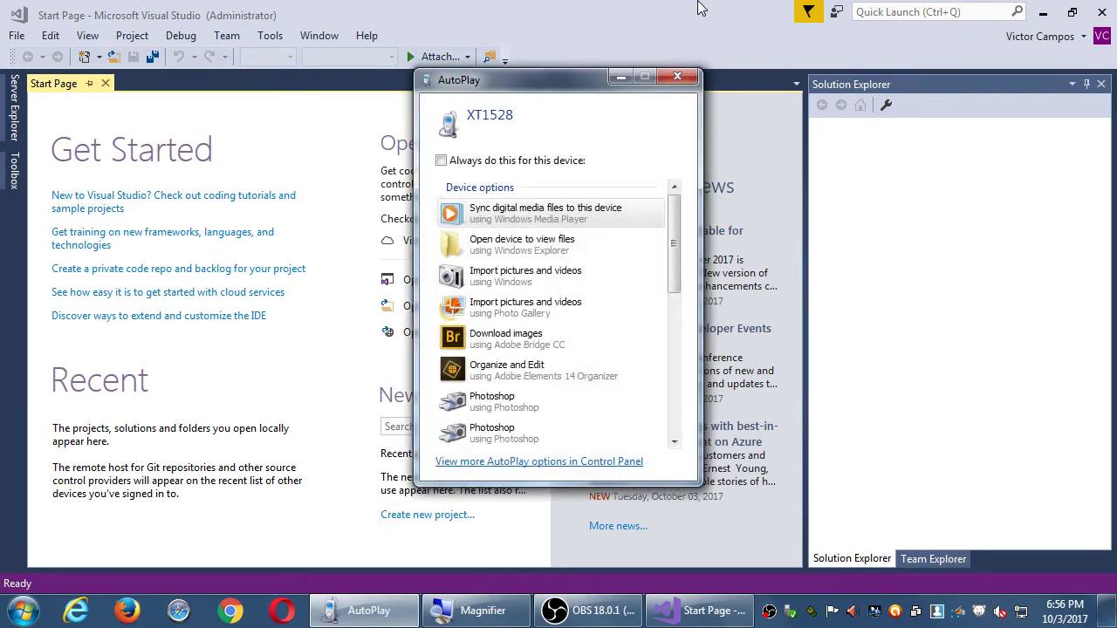
Step: Dismiss the AutoPlay dialog for the connected device and open the New Project dialog in Visual Studio
{"action": "key", "text": "Escape"}
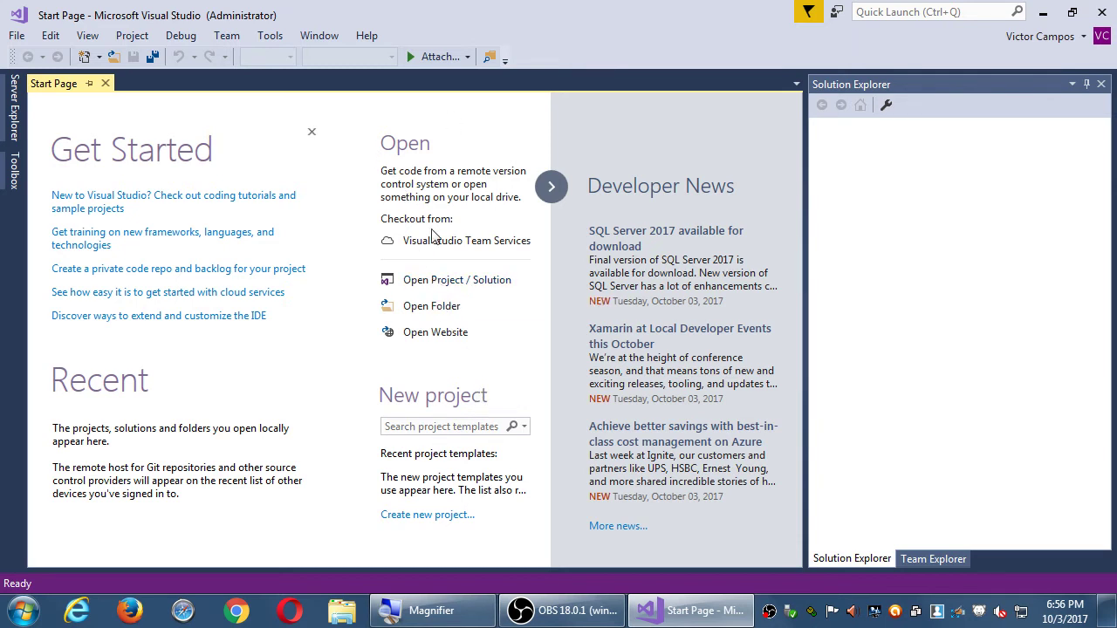
{"action": "left_click", "coordinate": [26, 40]}
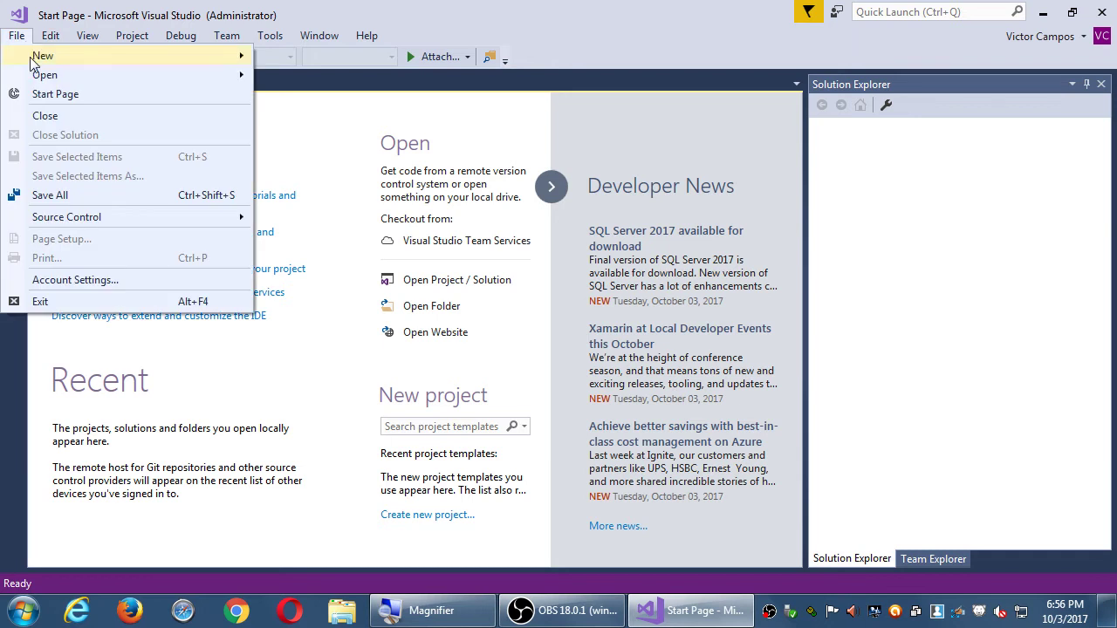
{"action": "mouse_move", "coordinate": [35, 60]}
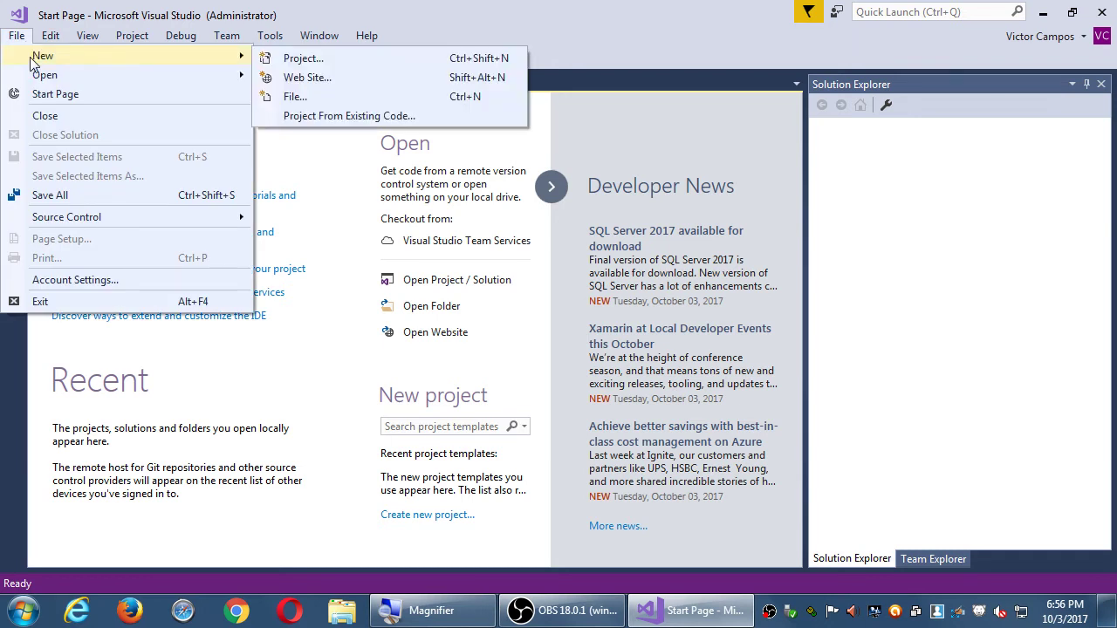
{"action": "left_click", "coordinate": [302, 58]}
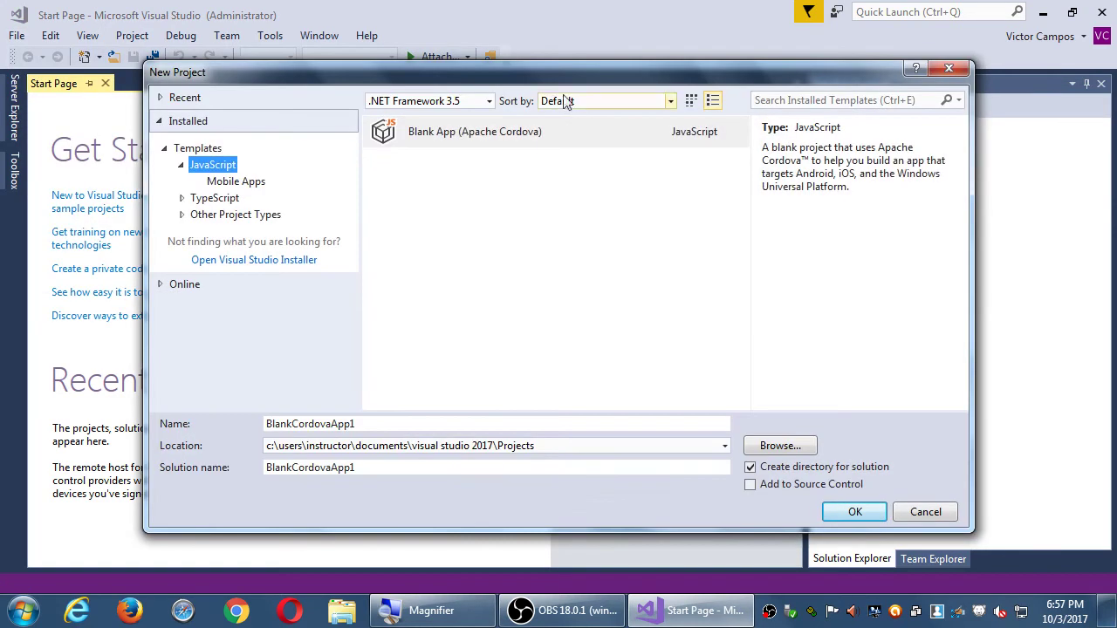
{"action": "left_click_drag", "start_coordinate": [556, 88], "coordinate": [531, 49]}
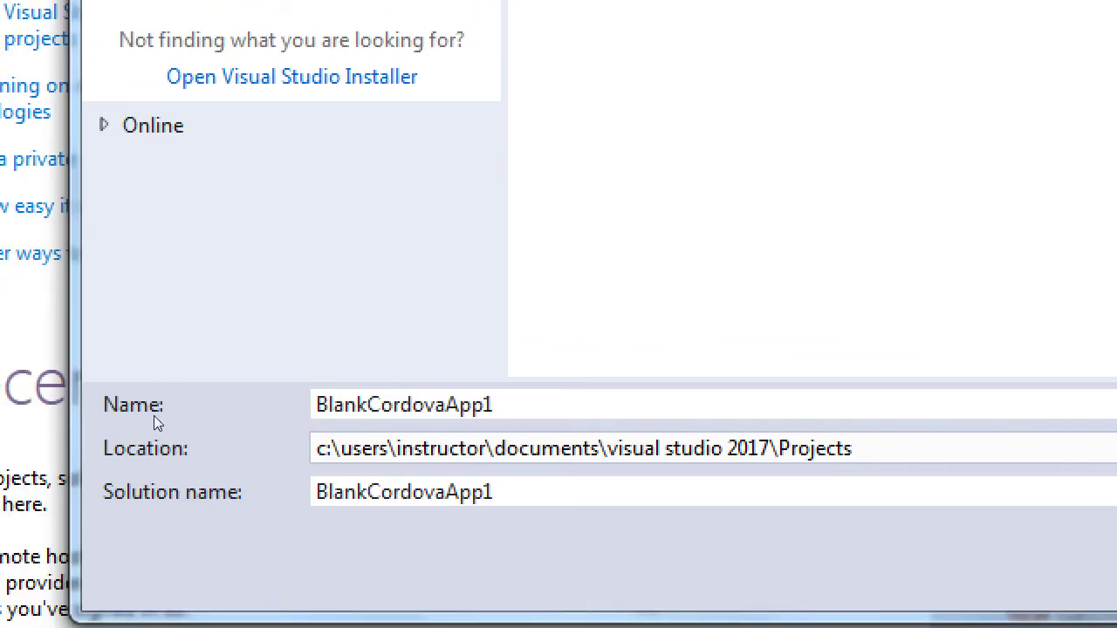
Step: Name the new project Test 01 and choose the Blank App (Apache Cordova) template from the JavaScript Mobile Apps category
{"action": "left_click_drag", "start_coordinate": [496, 405], "coordinate": [242, 405]}
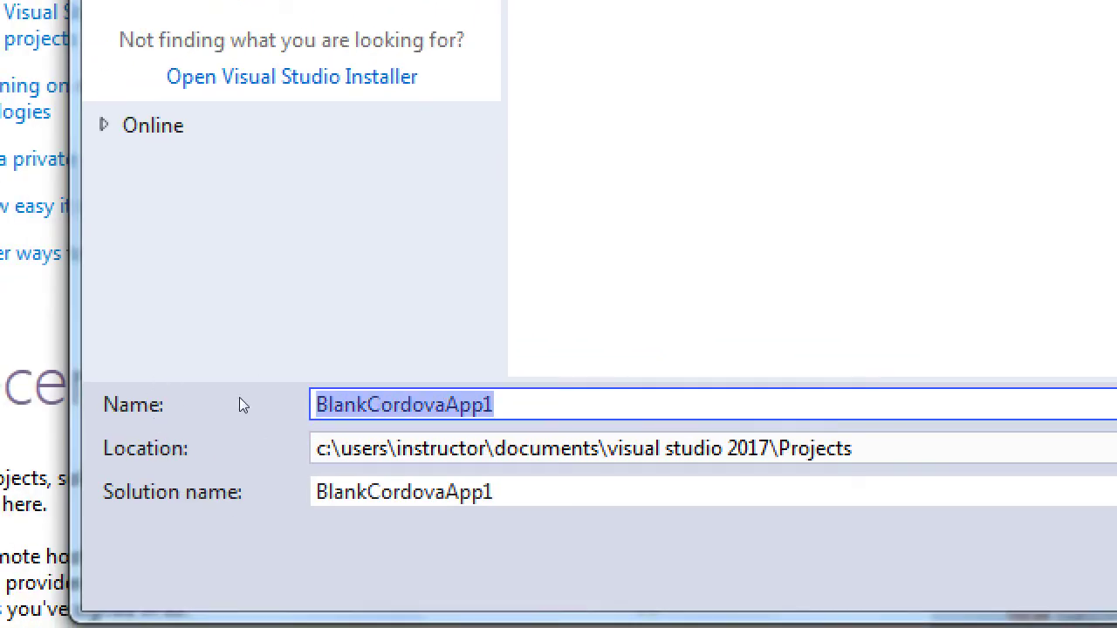
{"action": "type", "text": "Test 01"}
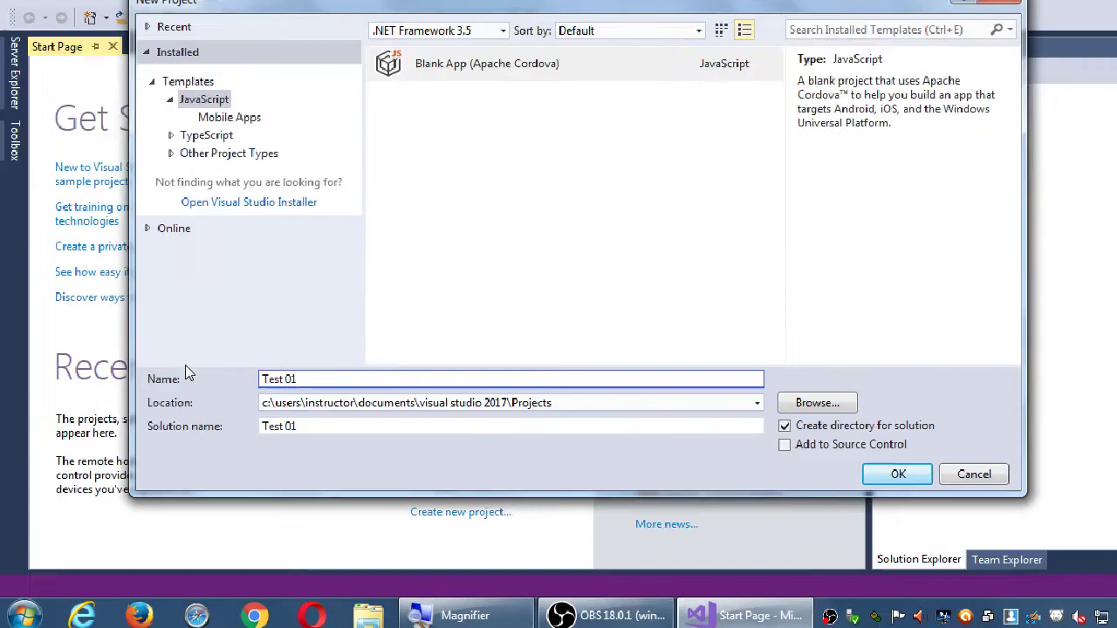
{"action": "left_click_drag", "start_coordinate": [270, 41], "coordinate": [248, 37]}
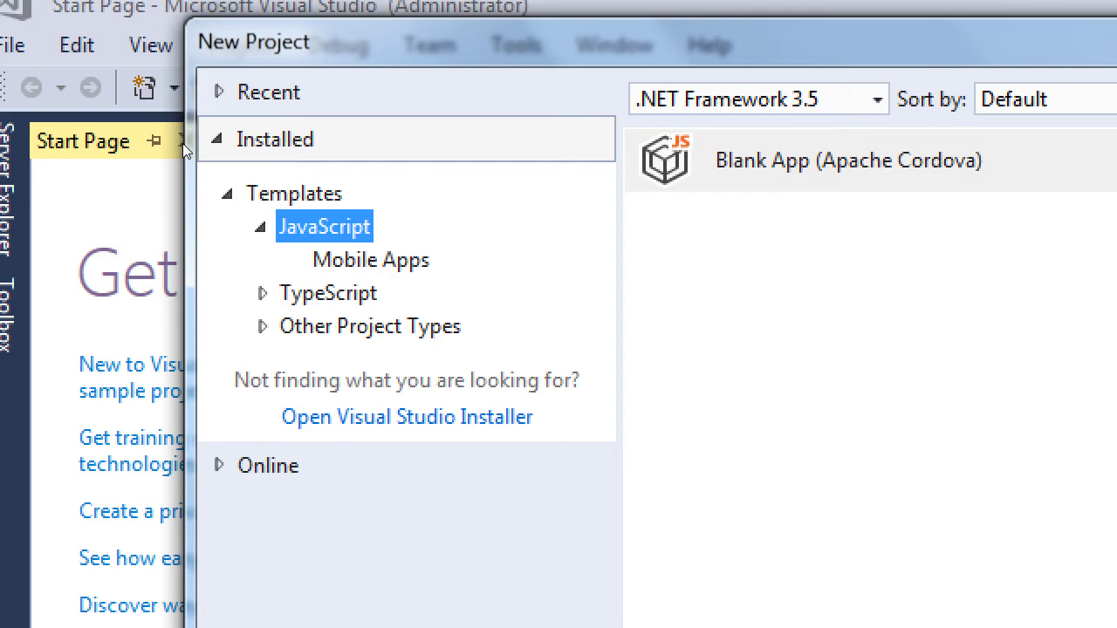
{"action": "key", "text": "Down"}
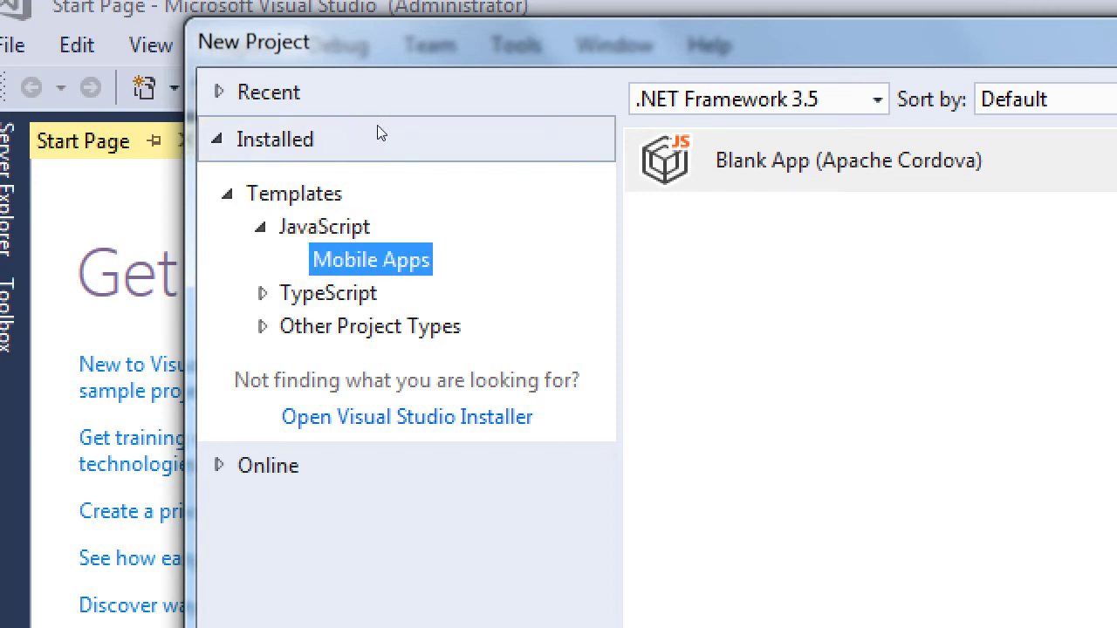
{"action": "key", "text": "Tab"}
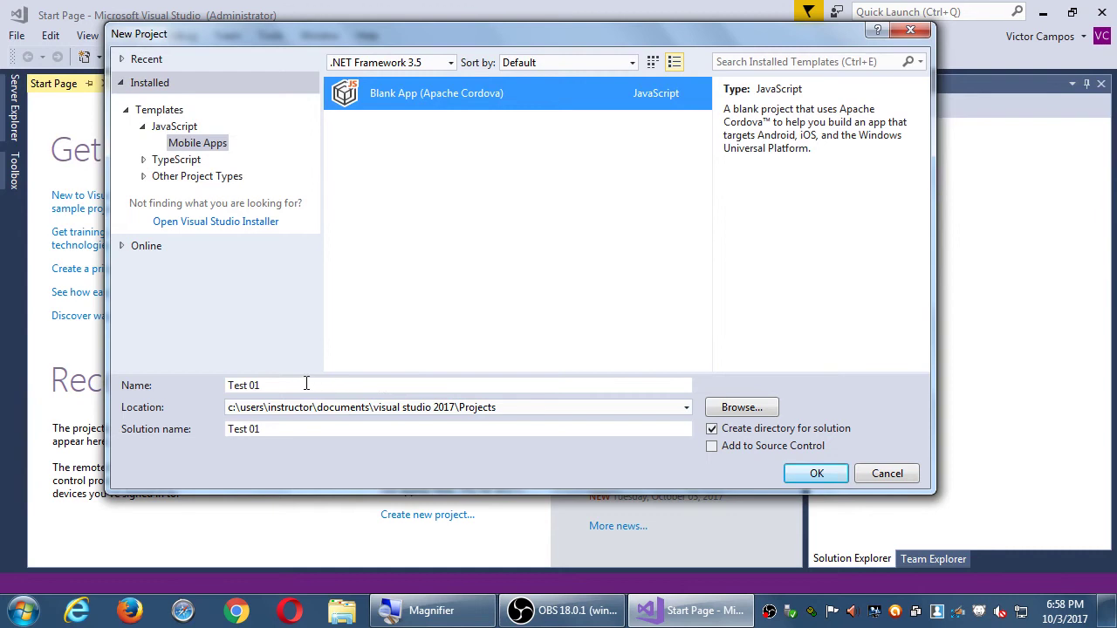
Step: Review the project name and location, and create the Test 01 project in the default Visual Studio 2017 Projects folder
{"action": "left_click_drag", "start_coordinate": [305, 384], "coordinate": [191, 387]}
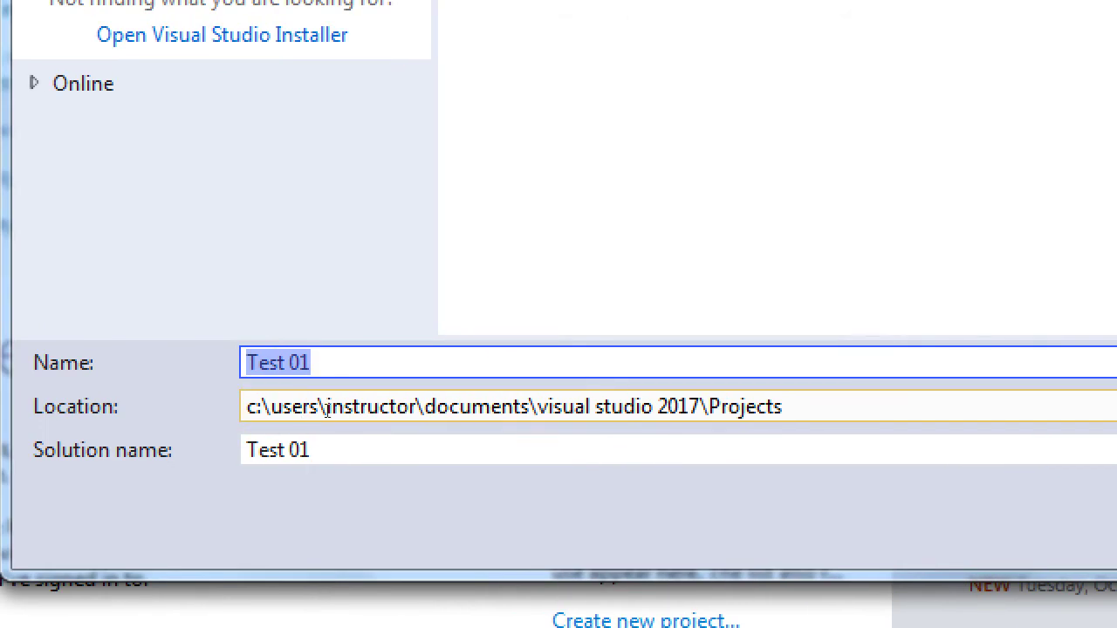
{"action": "key", "text": "Tab"}
{"action": "left_click", "coordinate": [449, 406]}
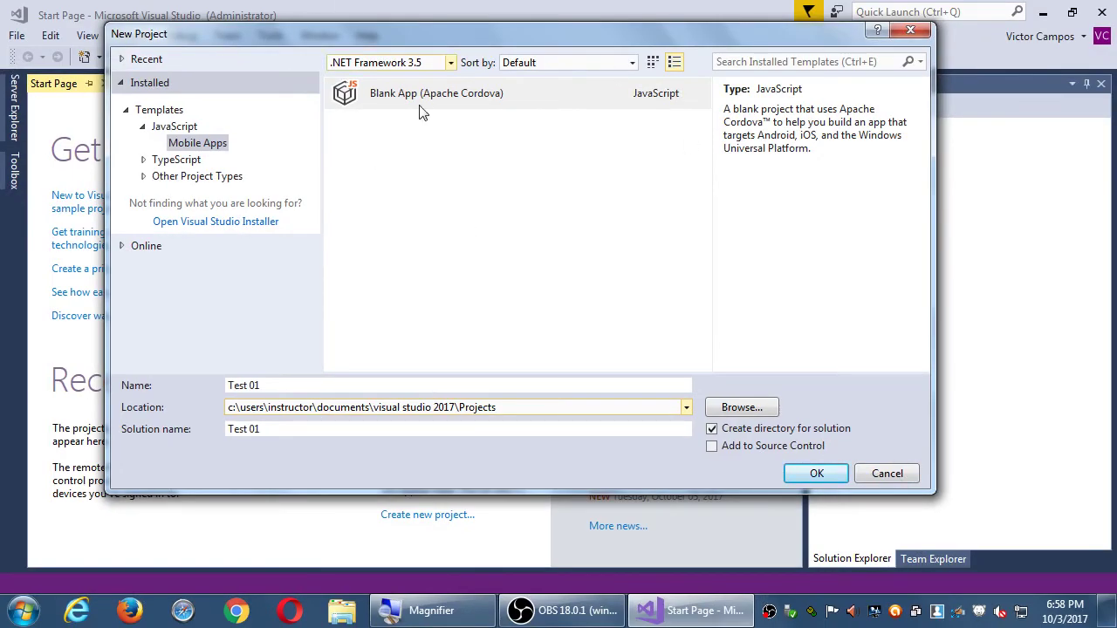
{"action": "left_click_drag", "start_coordinate": [439, 36], "coordinate": [458, 37]}
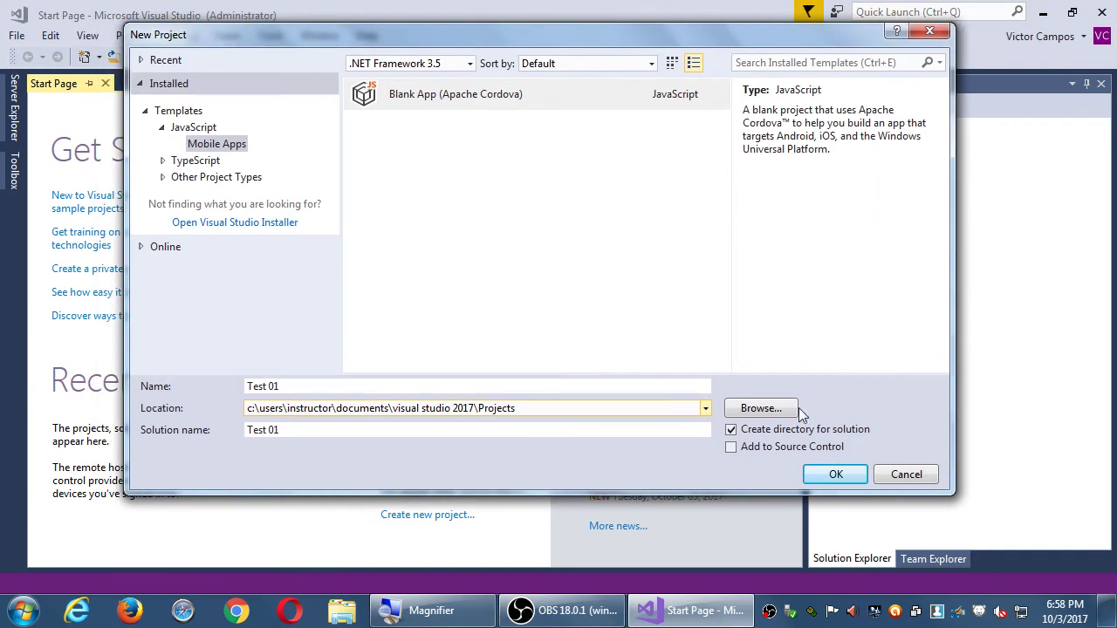
{"action": "left_click", "coordinate": [824, 479]}
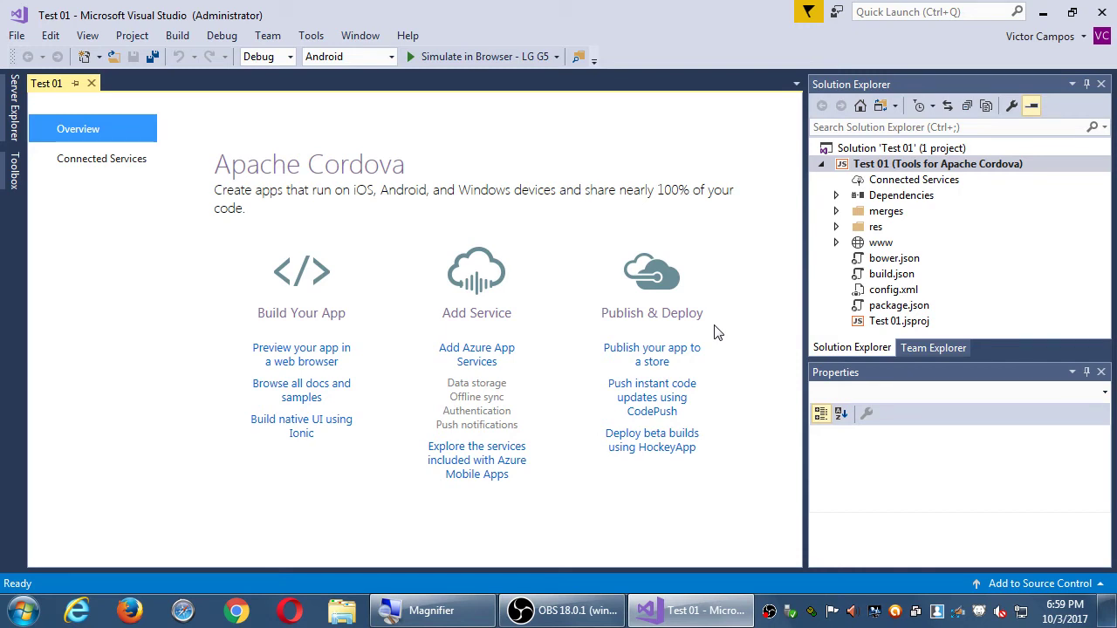
Step: Close the Test 01 project overview page and reopen it
{"action": "left_click", "coordinate": [128, 35]}
{"action": "left_click", "coordinate": [129, 36]}
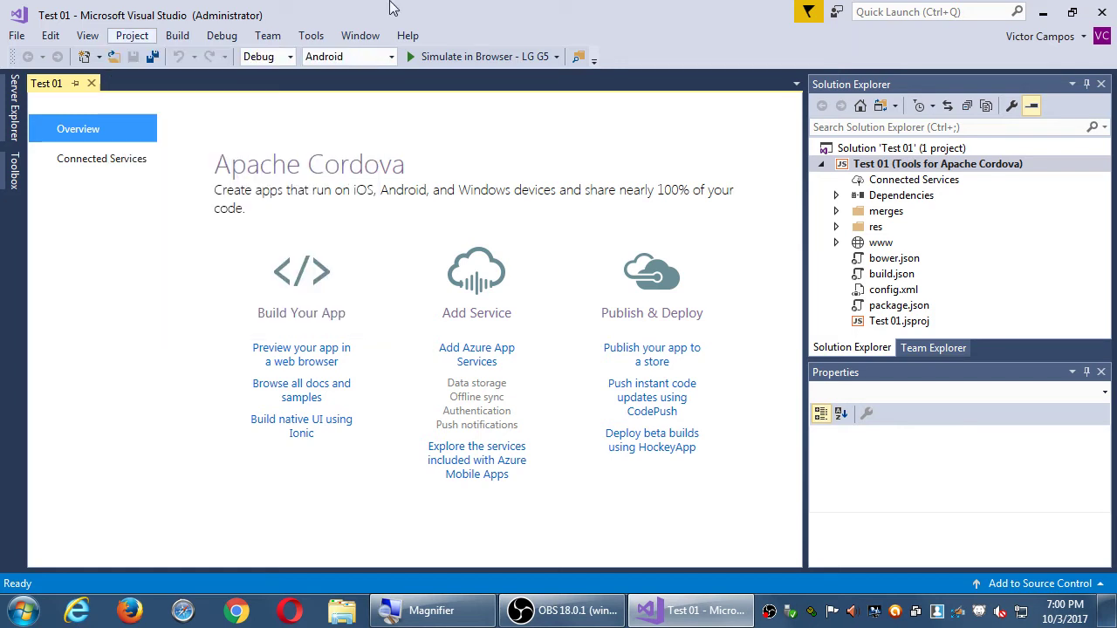
{"action": "left_click", "coordinate": [89, 84]}
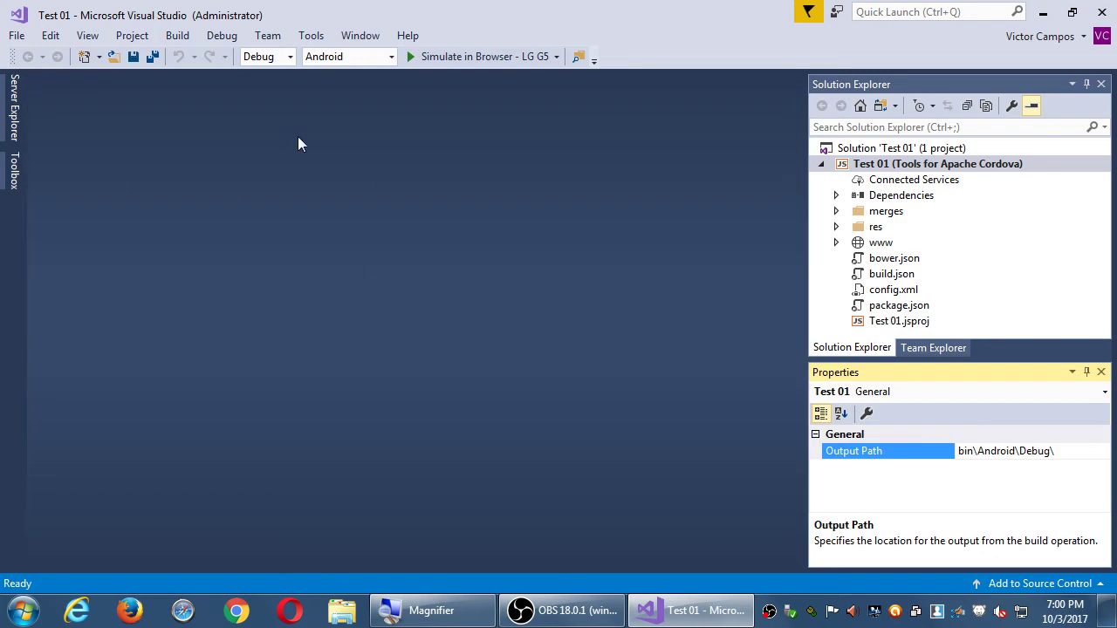
{"action": "left_click", "coordinate": [133, 36]}
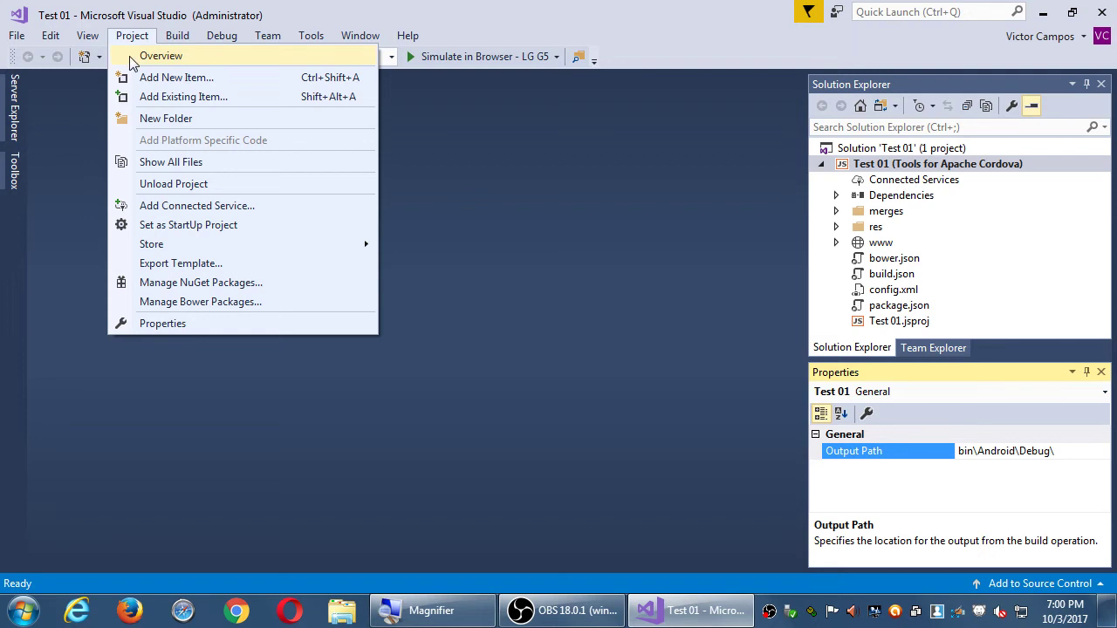
{"action": "left_click", "coordinate": [133, 61]}
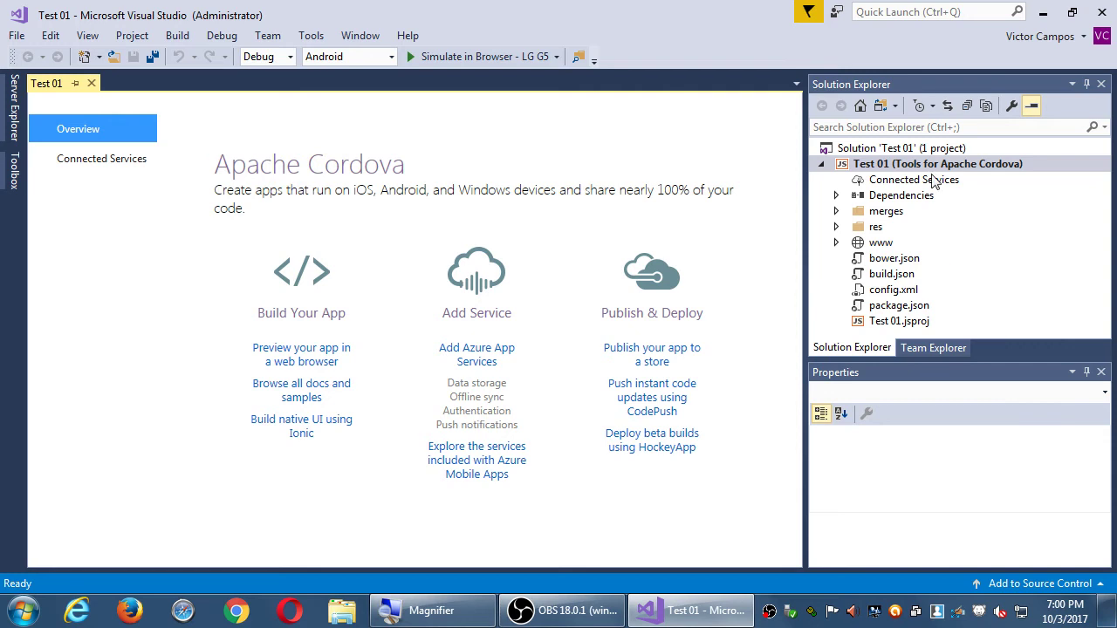
Step: Set the Android debug target to Device and run the Test 01 app on the connected phone
{"action": "left_click", "coordinate": [557, 55]}
{"action": "left_click", "coordinate": [493, 103]}
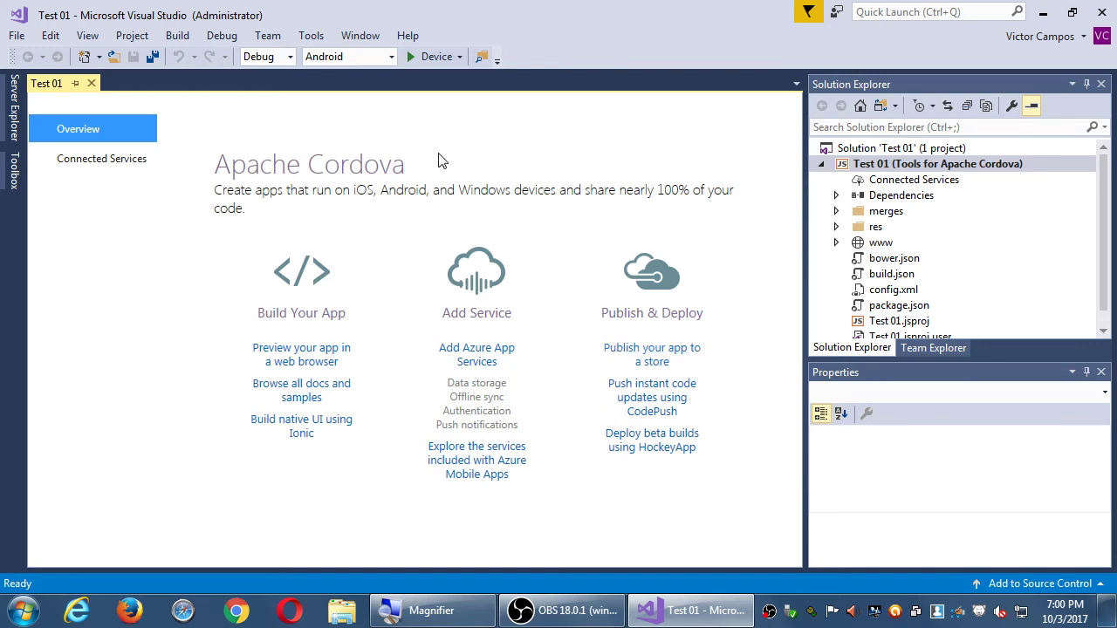
{"action": "left_click", "coordinate": [412, 57]}
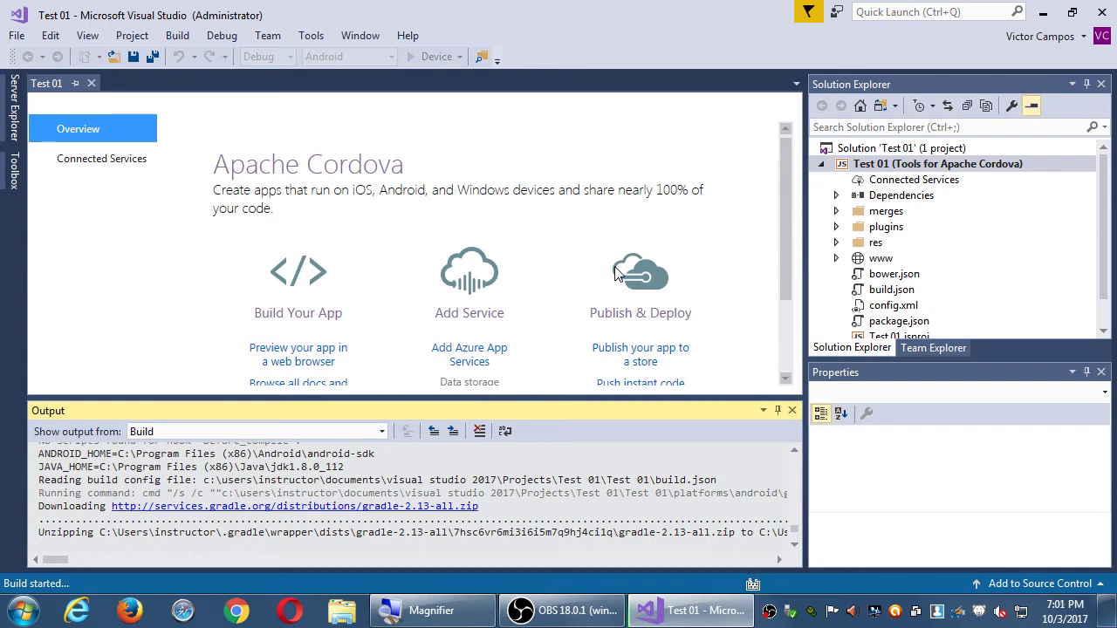
{"action": "key", "text": "super+plus"}
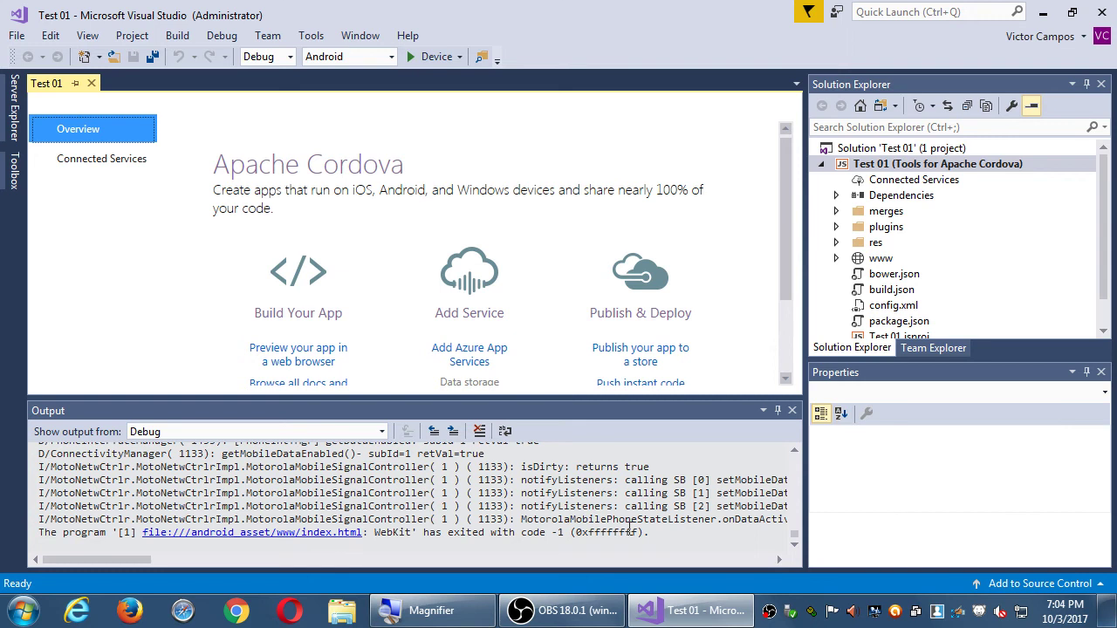
Step: Switch the debug target to Simulate in Browser - LG G5 and run the app in the simulator
{"action": "left_click", "coordinate": [459, 57]}
{"action": "key", "text": "Escape"}
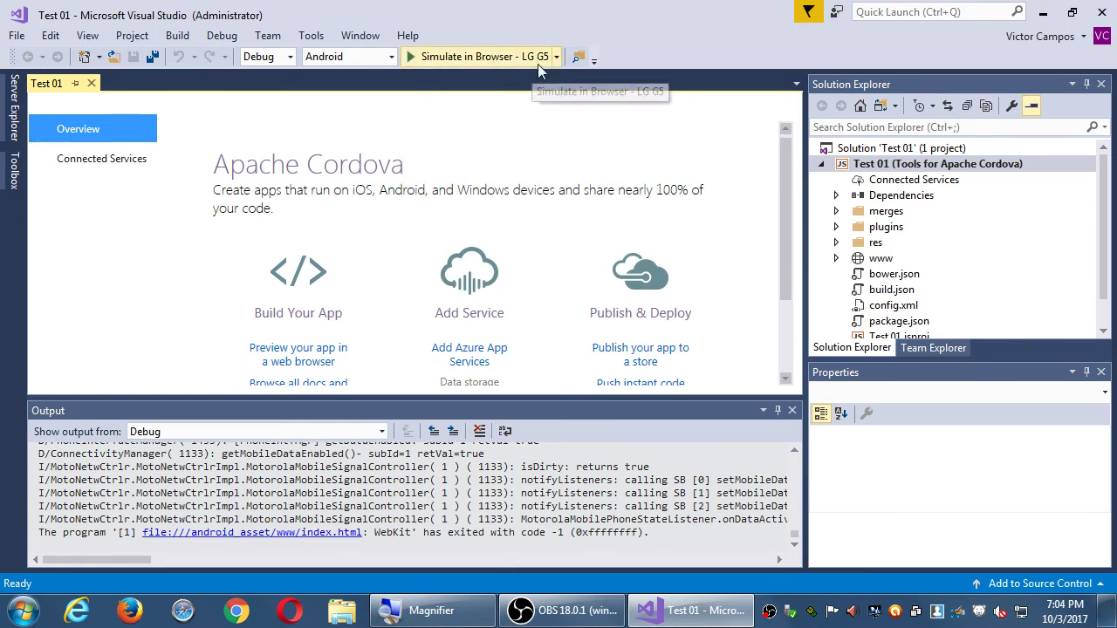
{"action": "left_click", "coordinate": [557, 58]}
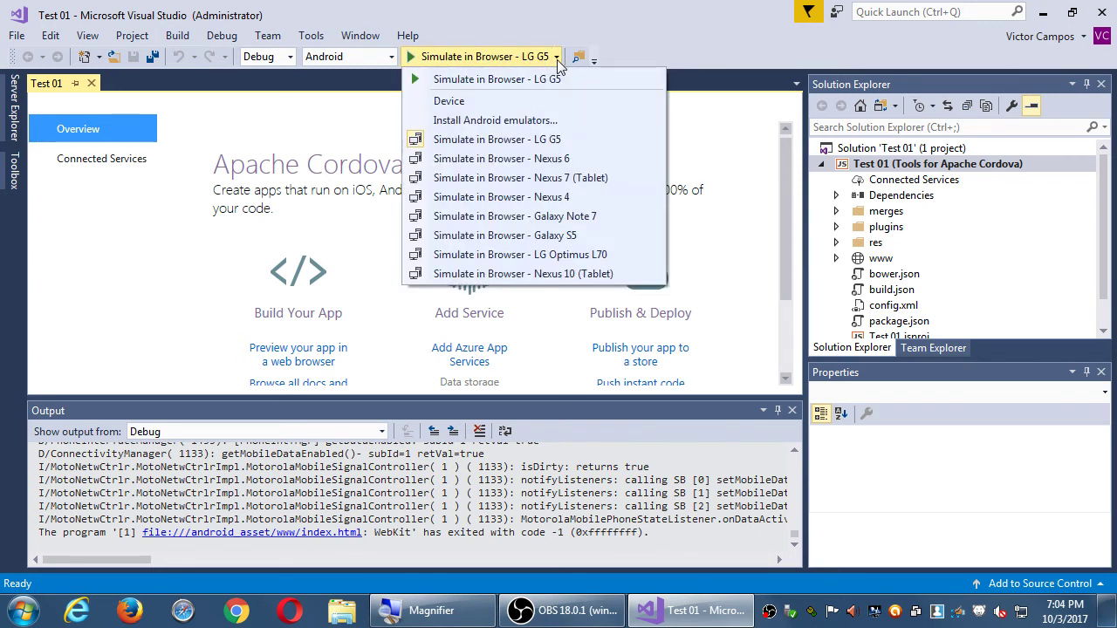
{"action": "key", "text": "Escape"}
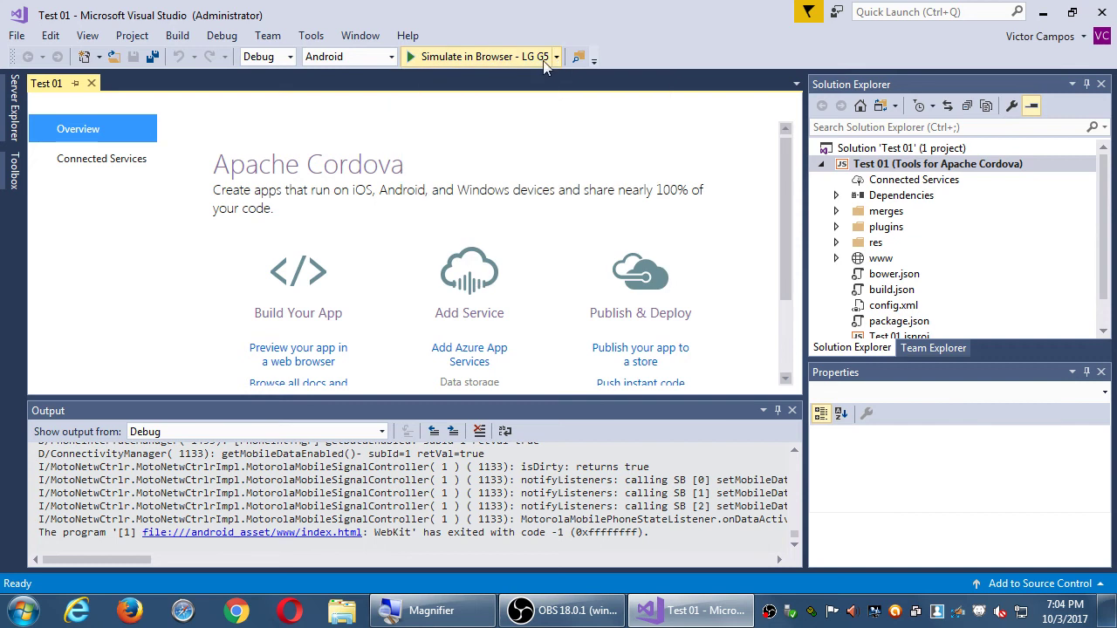
{"action": "left_click", "coordinate": [414, 58]}
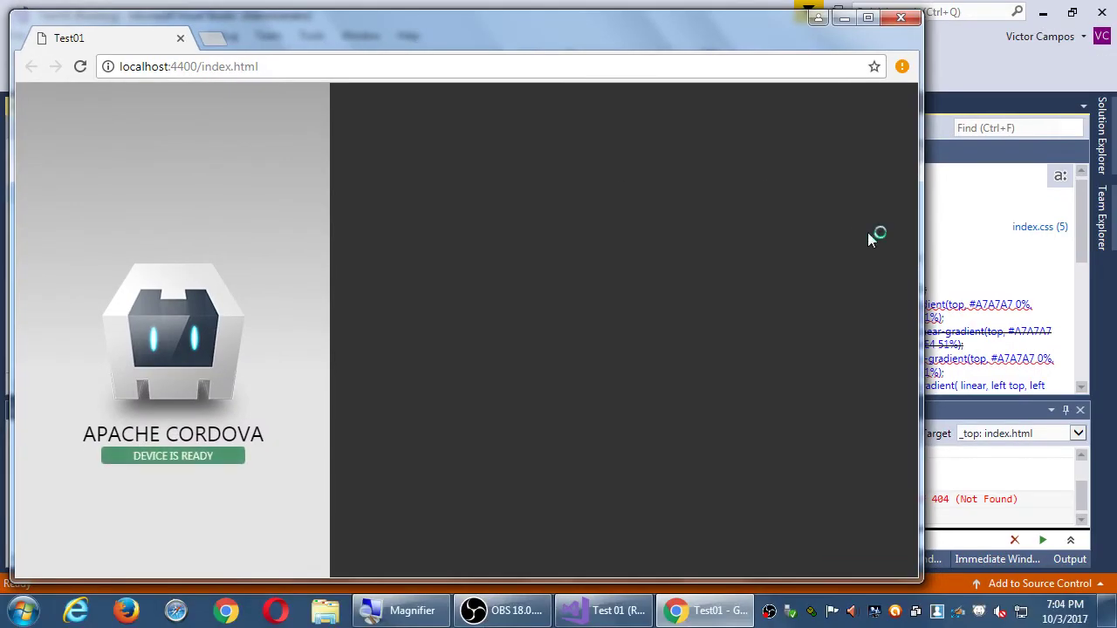
Step: Narrow the simulated app's browser window to the app's width, reposition it, and maximize it
{"action": "left_click_drag", "start_coordinate": [918, 234], "coordinate": [337, 262]}
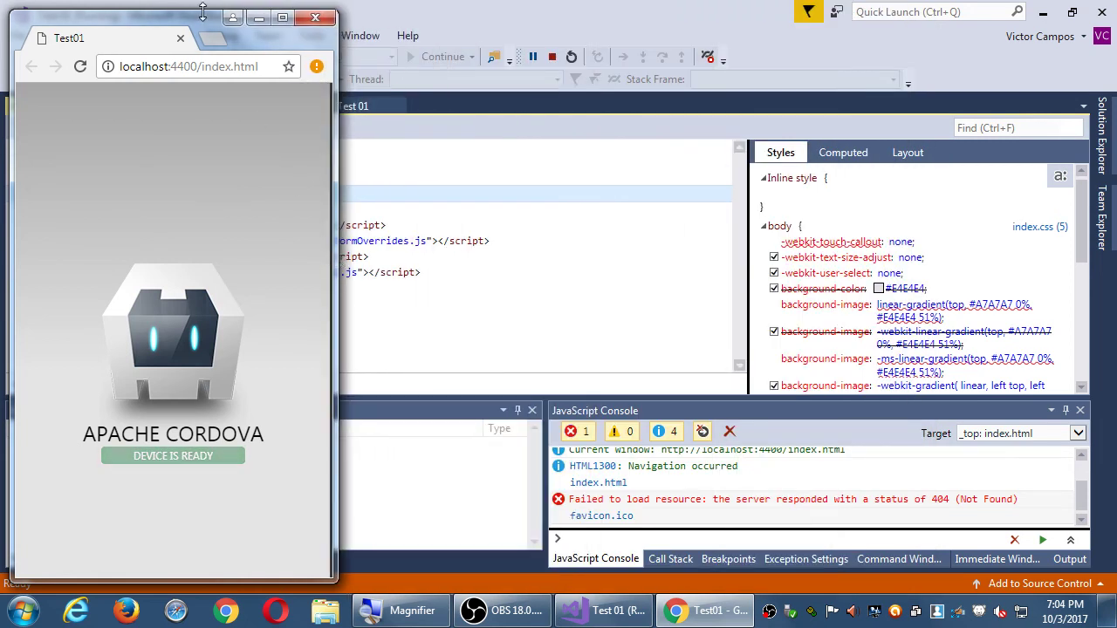
{"action": "left_click_drag", "start_coordinate": [203, 12], "coordinate": [288, 34]}
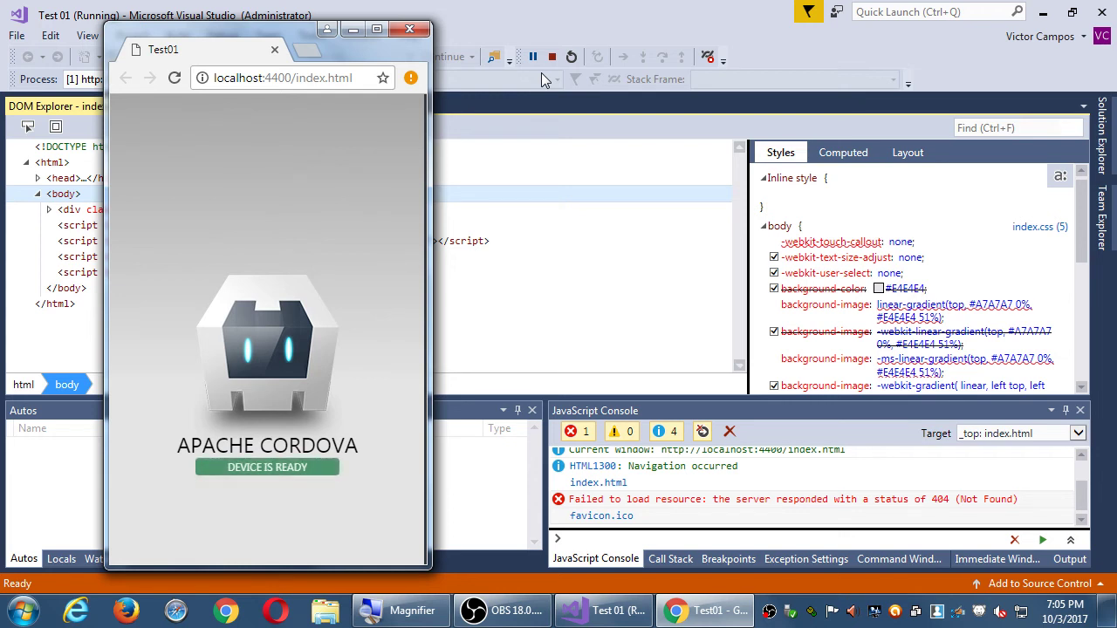
{"action": "left_click", "coordinate": [376, 32]}
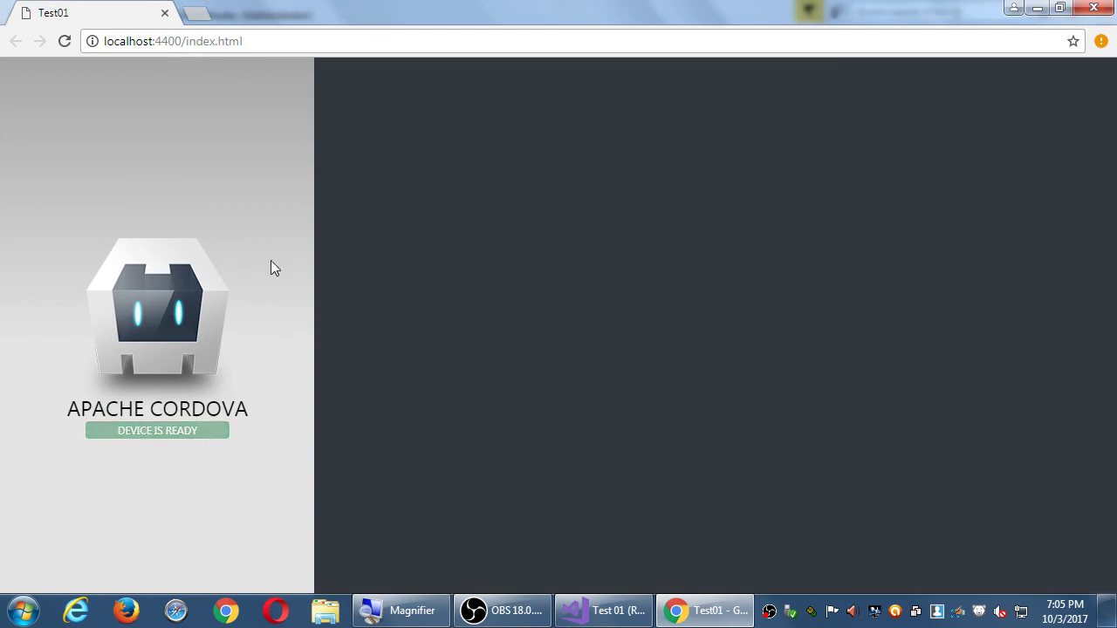
Step: Open the browser's developer tools for the simulated app and restore the window to its narrow size beside the Visual Studio content
{"action": "key", "text": "F12"}
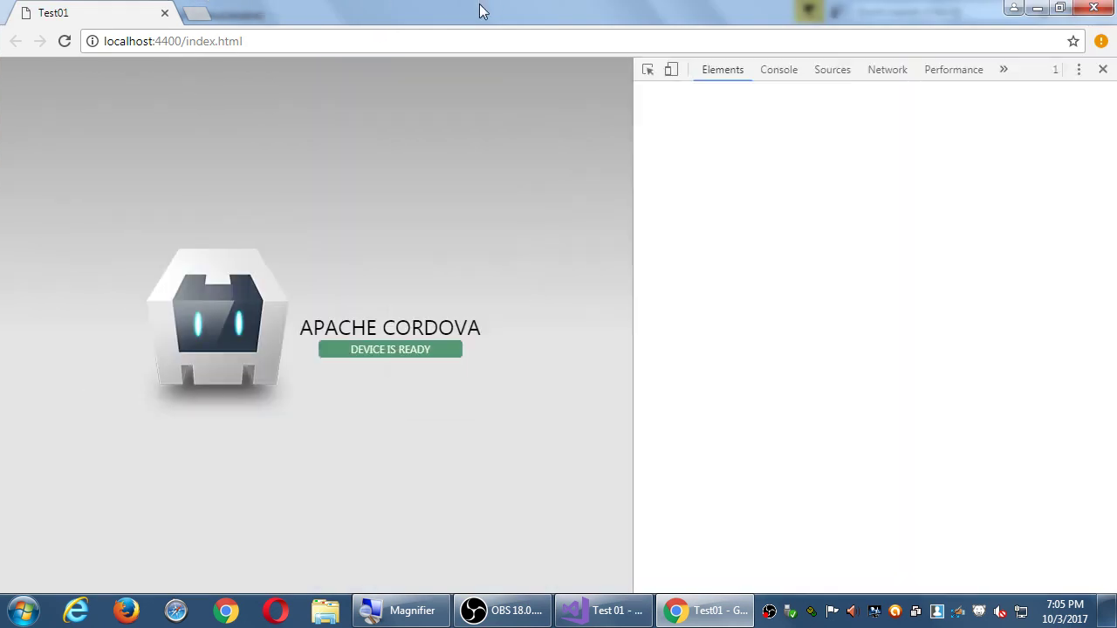
{"action": "left_click_drag", "start_coordinate": [482, 10], "coordinate": [262, 38]}
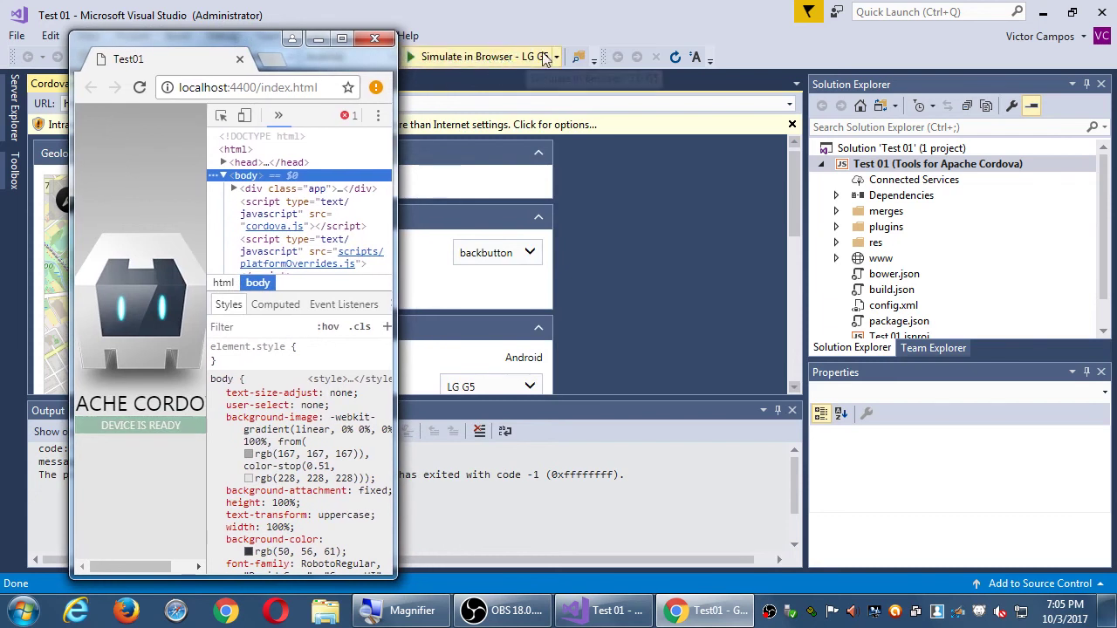
{"action": "left_click_drag", "start_coordinate": [237, 46], "coordinate": [199, 22]}
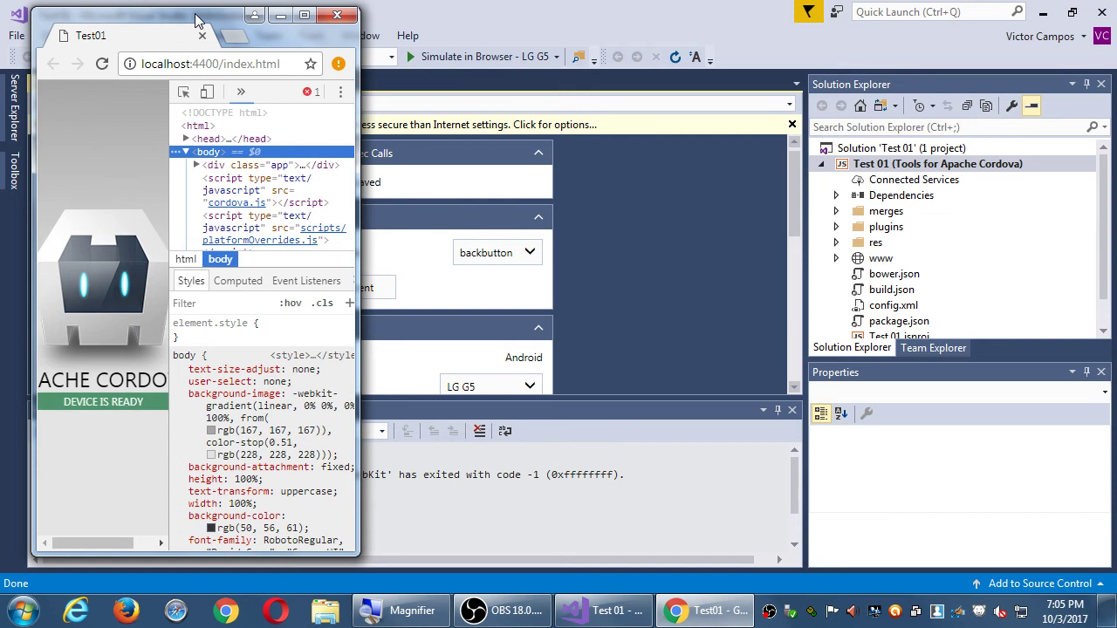
Step: Check the Cordova Plugin Simulation page, return to the simulated app's browser window, widen it, and close it
{"action": "left_click", "coordinate": [739, 18]}
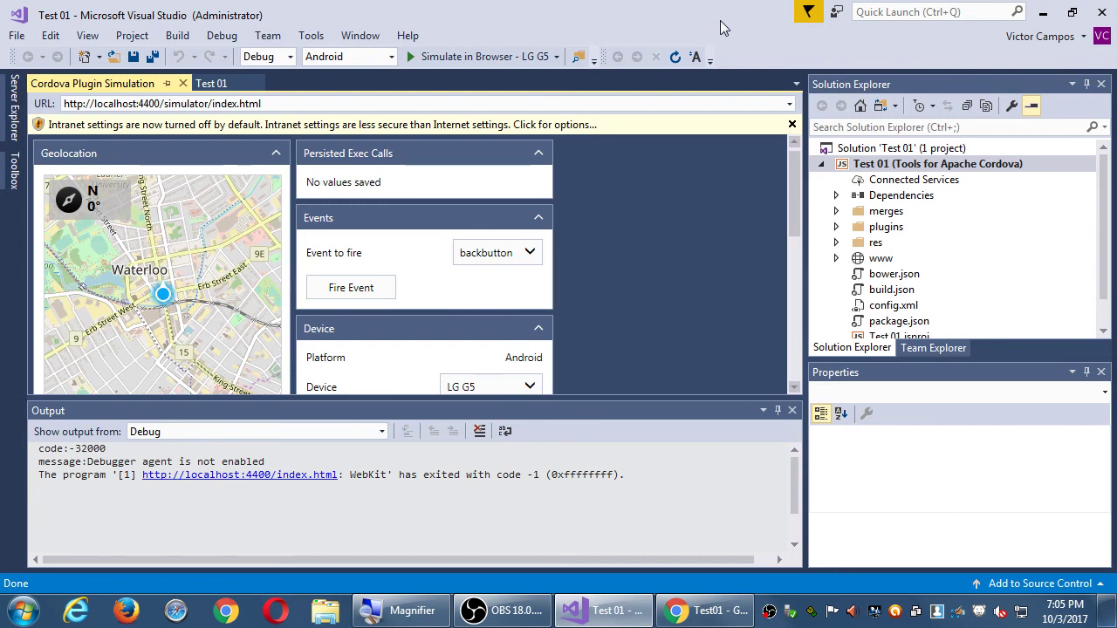
{"action": "left_click", "coordinate": [709, 610]}
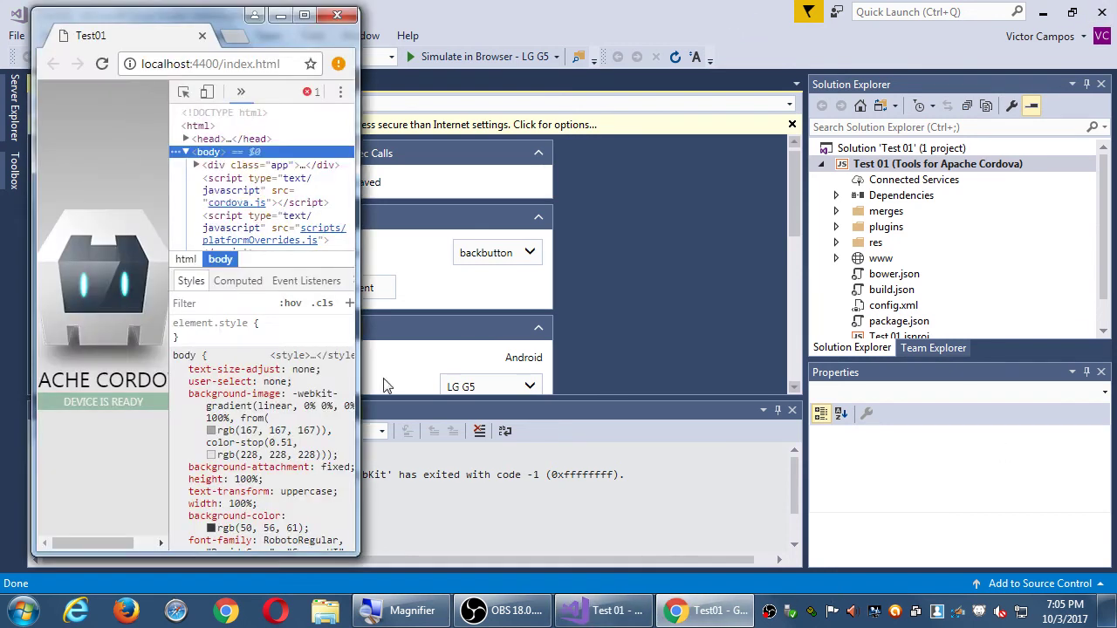
{"action": "left_click_drag", "start_coordinate": [359, 341], "coordinate": [794, 284]}
{"action": "left_click_drag", "start_coordinate": [555, 32], "coordinate": [591, 43]}
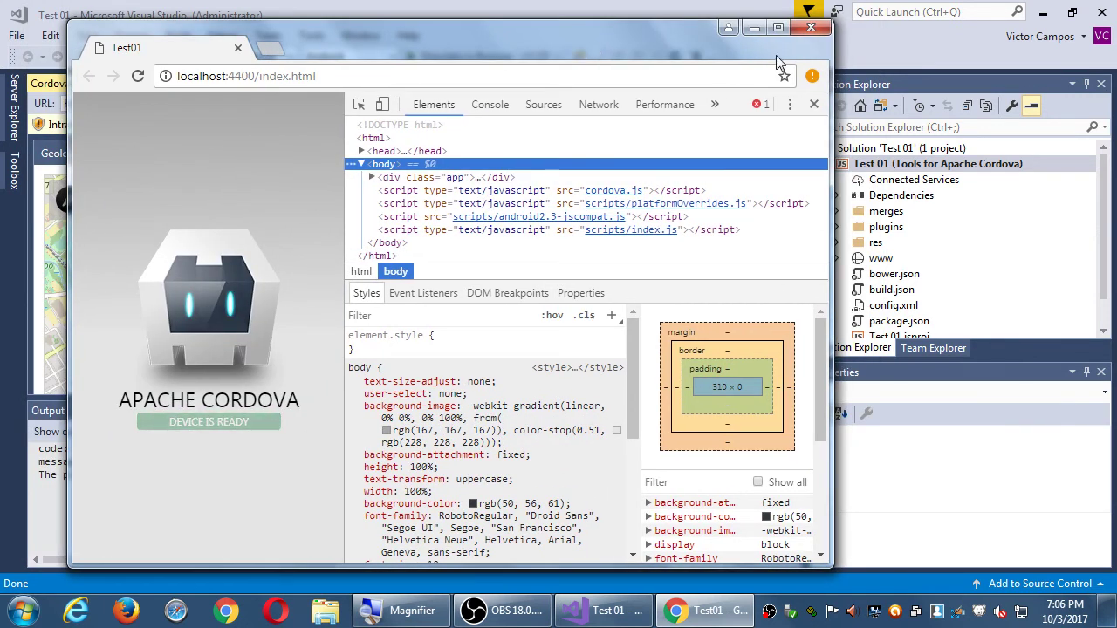
{"action": "left_click", "coordinate": [810, 27]}
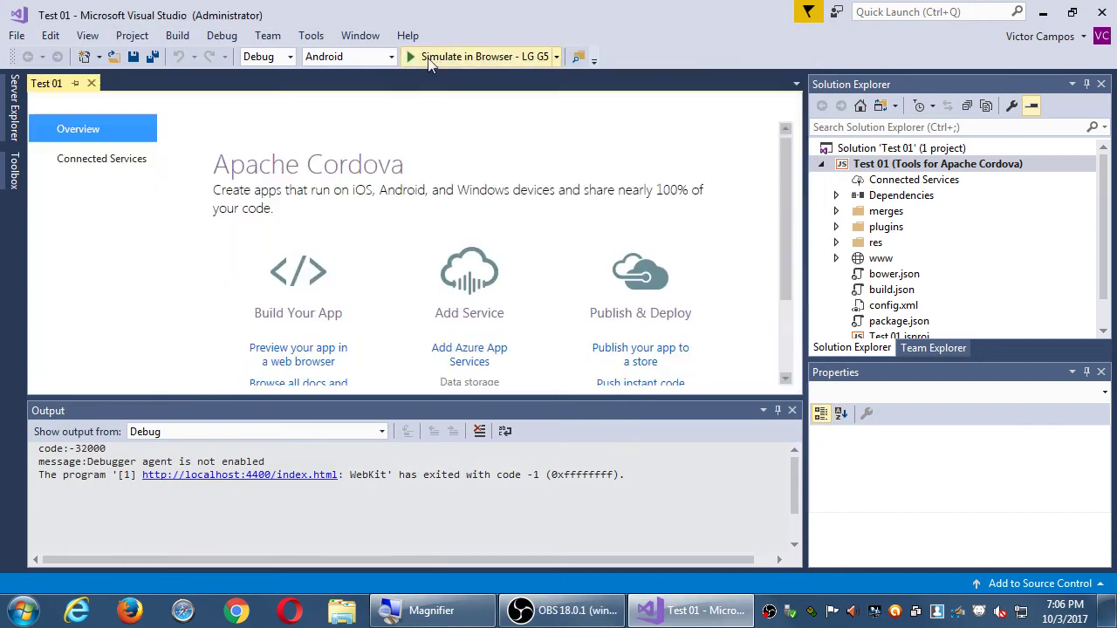
Step: Run the app in the LG G5 browser simulator, narrow its window to the app's width, and return to Visual Studio
{"action": "left_click", "coordinate": [409, 55]}
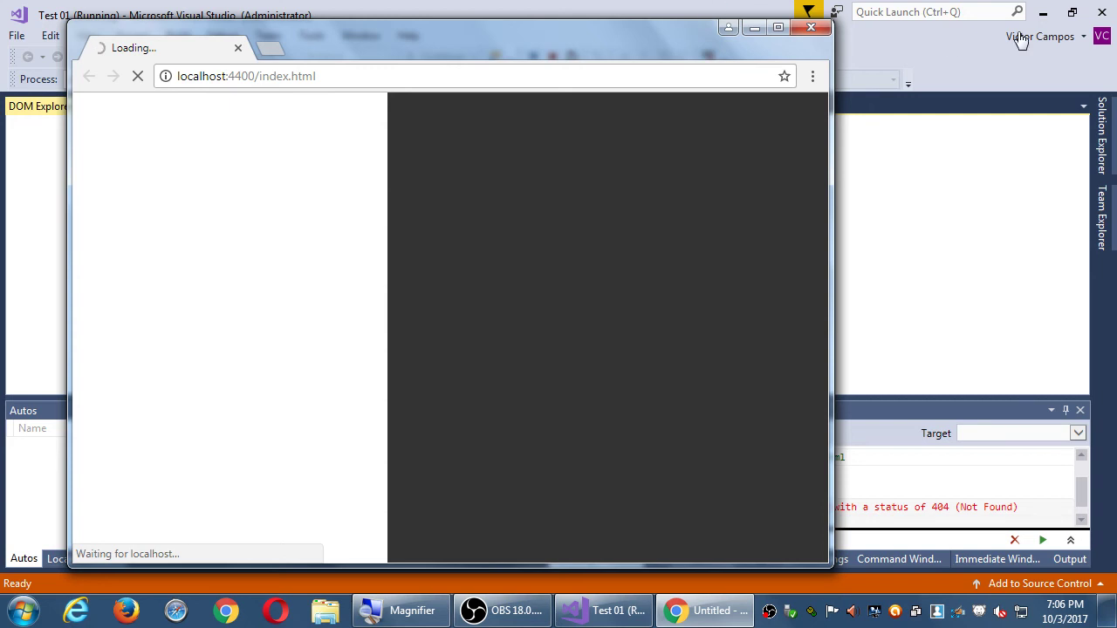
{"action": "left_click_drag", "start_coordinate": [833, 116], "coordinate": [402, 116]}
{"action": "left_click", "coordinate": [758, 55]}
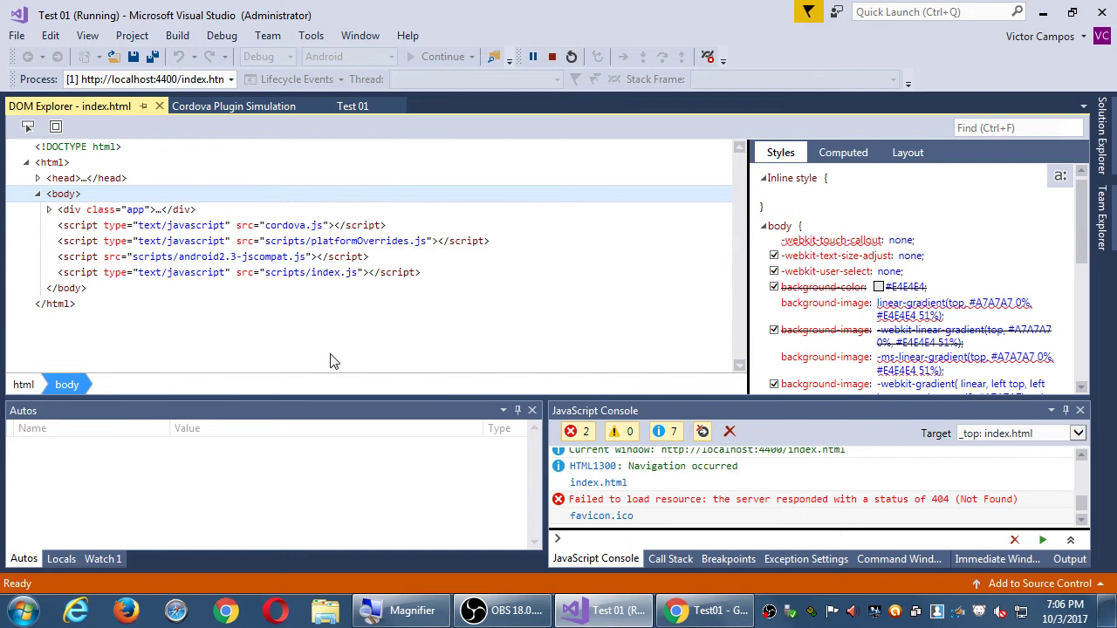
Step: Enlarge the debug panes to check the JavaScript Console, then open the Cordova Plugin Simulation page and enlarge its viewing area
{"action": "left_click_drag", "start_coordinate": [688, 397], "coordinate": [685, 283]}
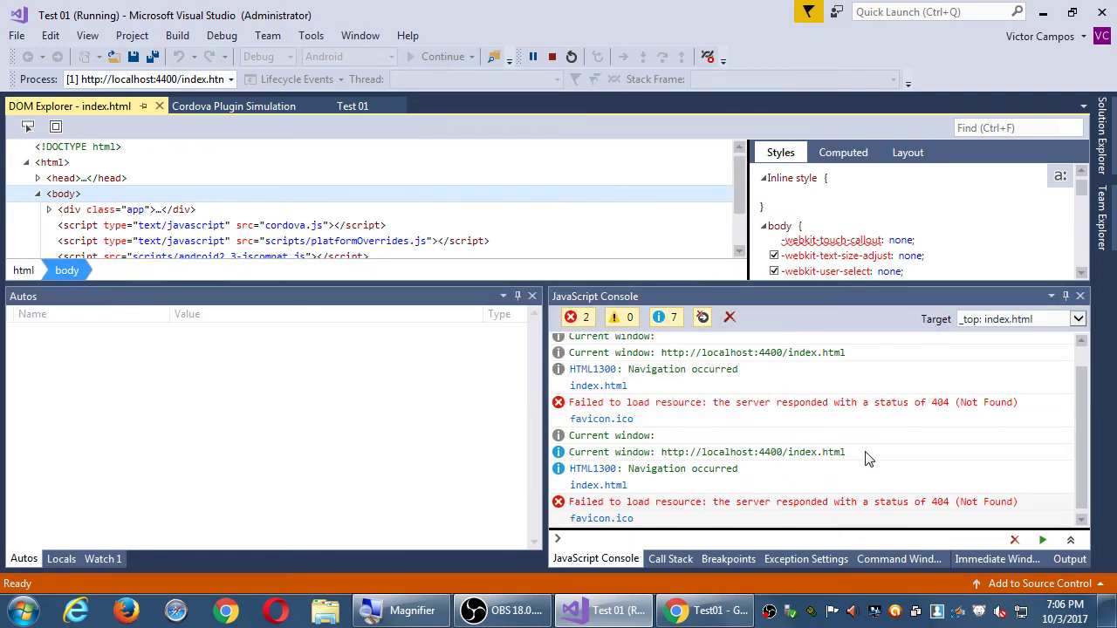
{"action": "left_click", "coordinate": [240, 108]}
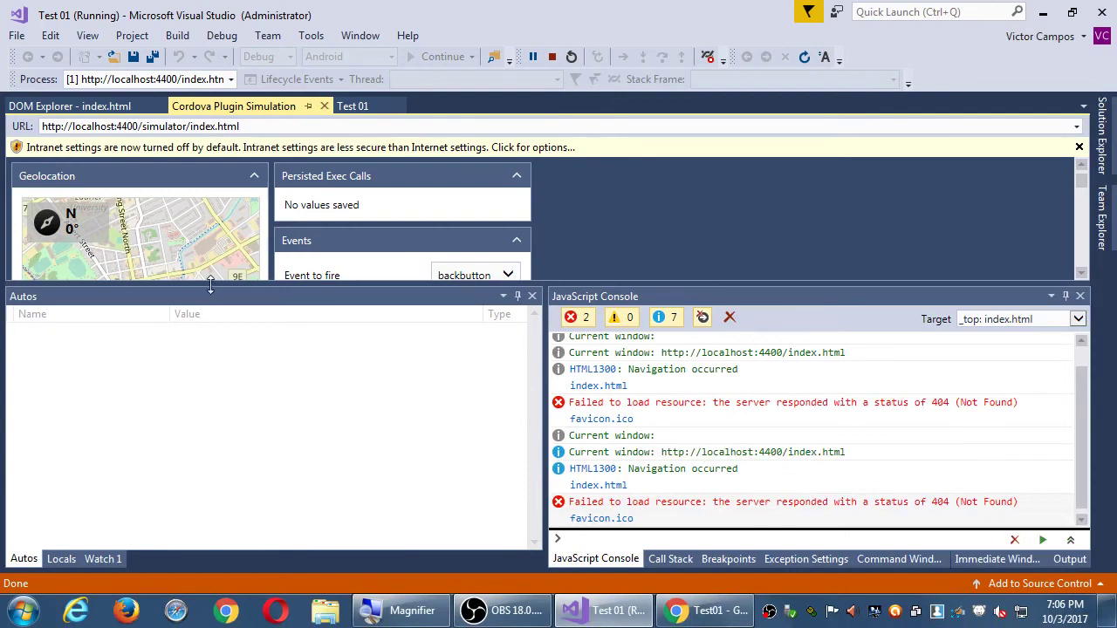
{"action": "left_click_drag", "start_coordinate": [208, 286], "coordinate": [231, 513]}
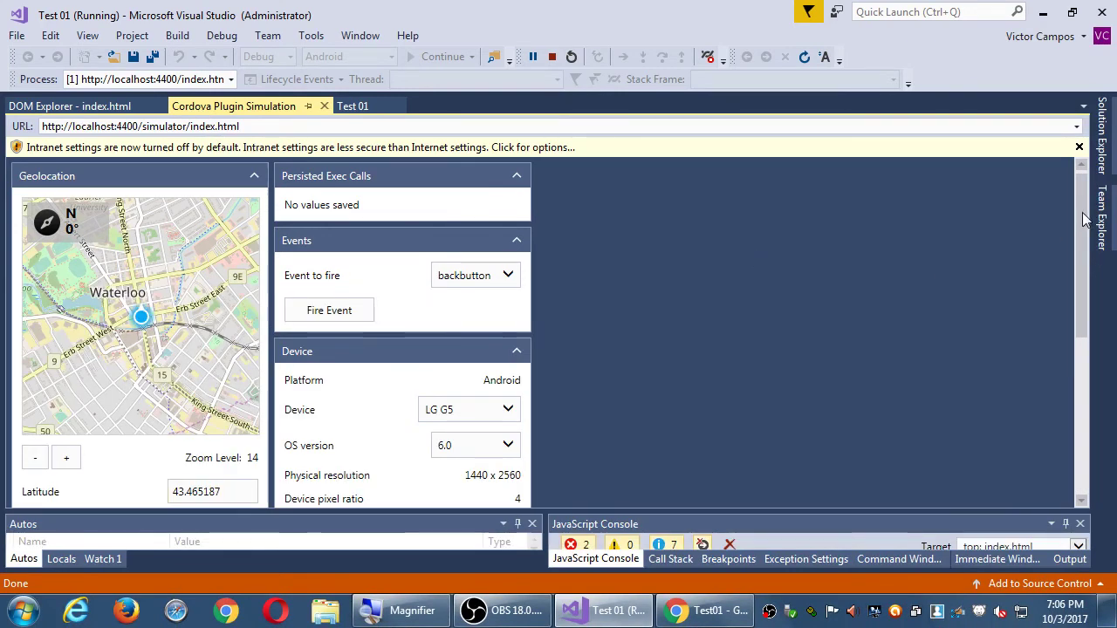
Step: Move the simulated geolocation northwest within Waterloo and zoom the map out to level 6
{"action": "left_click_drag", "start_coordinate": [1085, 218], "coordinate": [1050, 232]}
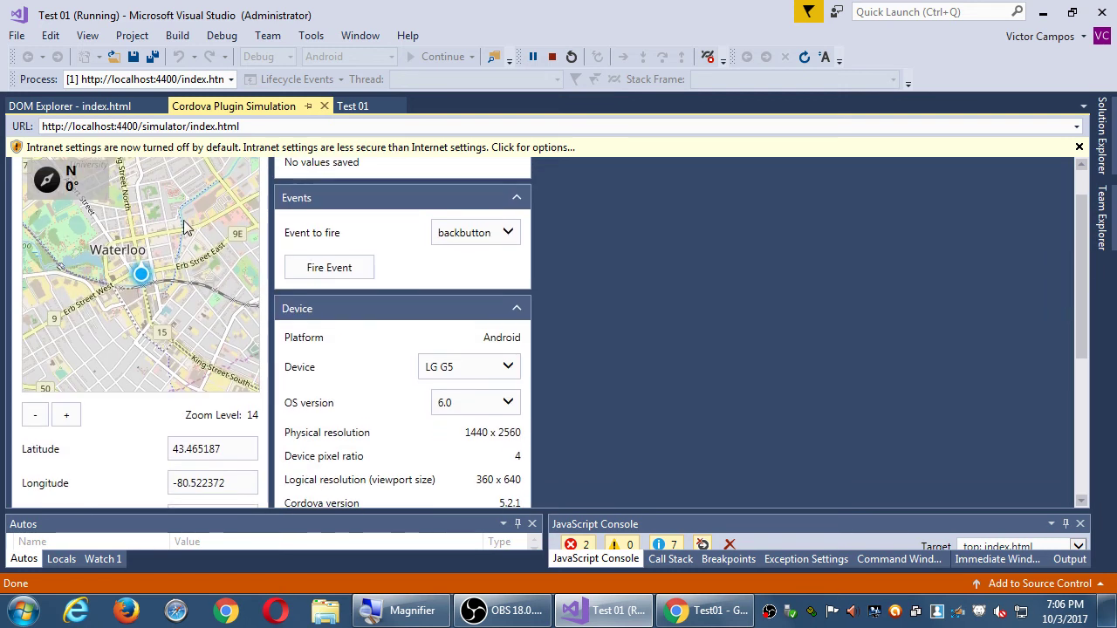
{"action": "left_click_drag", "start_coordinate": [157, 243], "coordinate": [198, 310]}
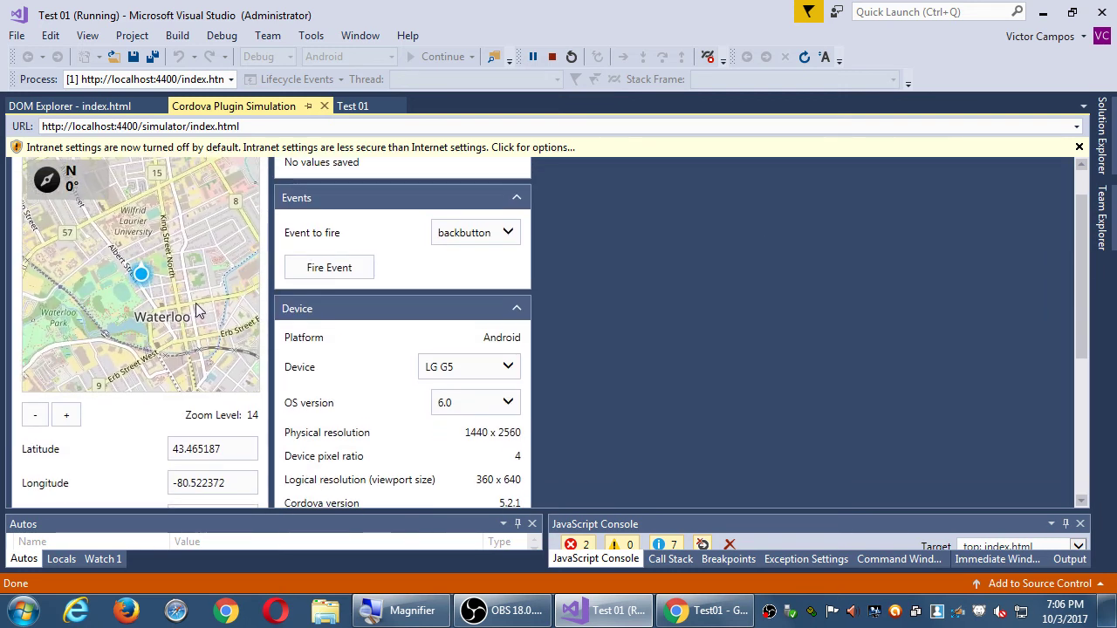
{"action": "left_click_drag", "start_coordinate": [157, 225], "coordinate": [210, 233]}
{"action": "left_click", "coordinate": [35, 419]}
{"action": "left_click", "coordinate": [35, 421]}
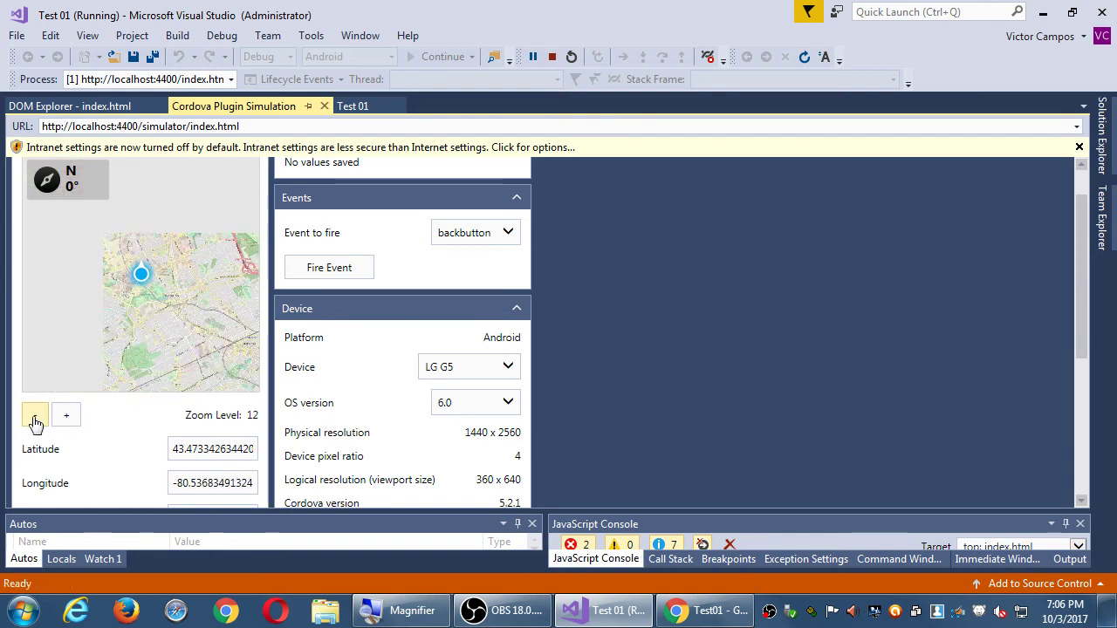
{"action": "left_click", "coordinate": [35, 423]}
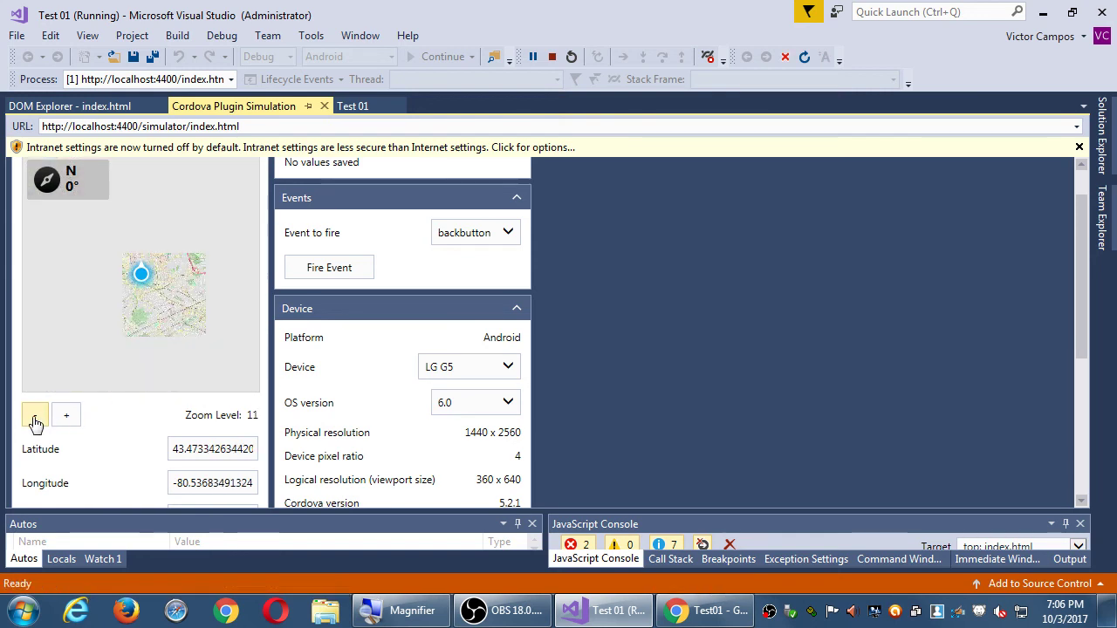
{"action": "left_click", "coordinate": [35, 424]}
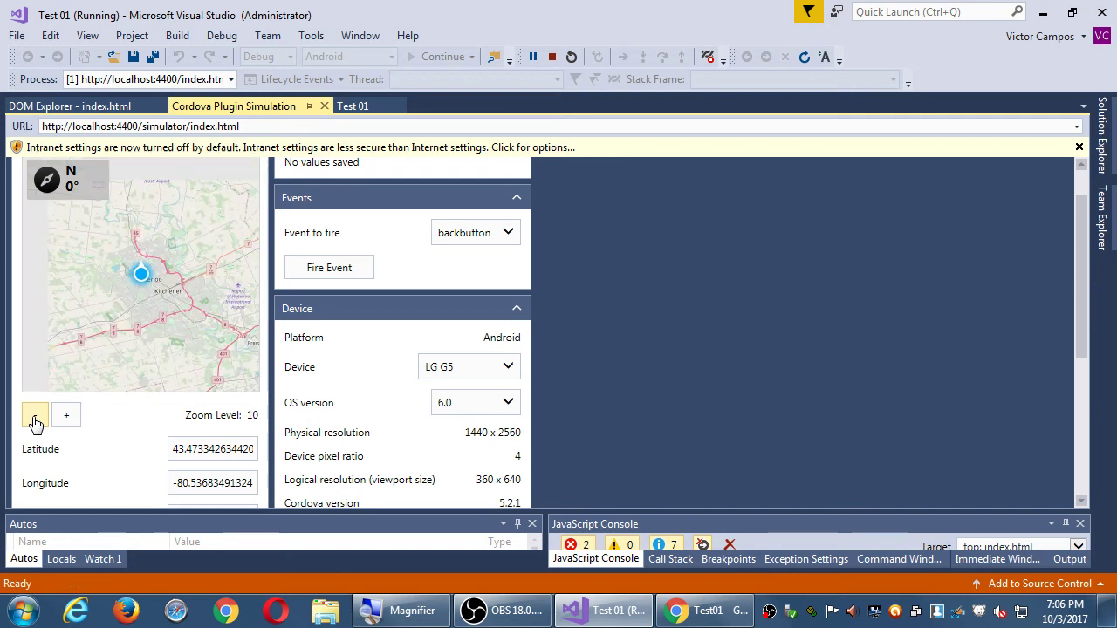
{"action": "left_click", "coordinate": [35, 423]}
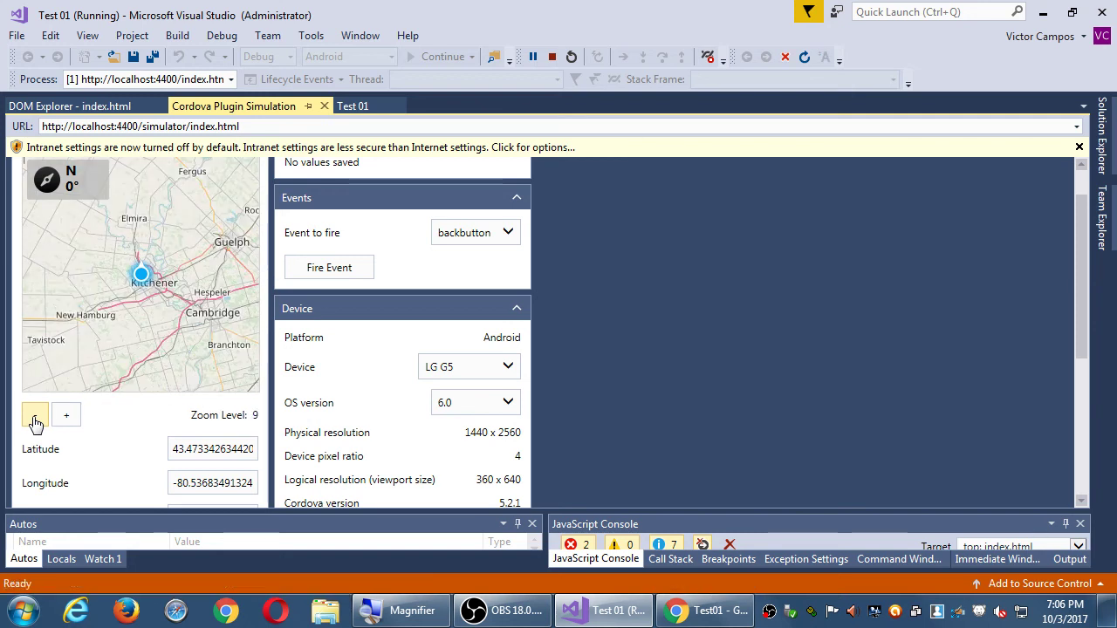
{"action": "left_click", "coordinate": [35, 423]}
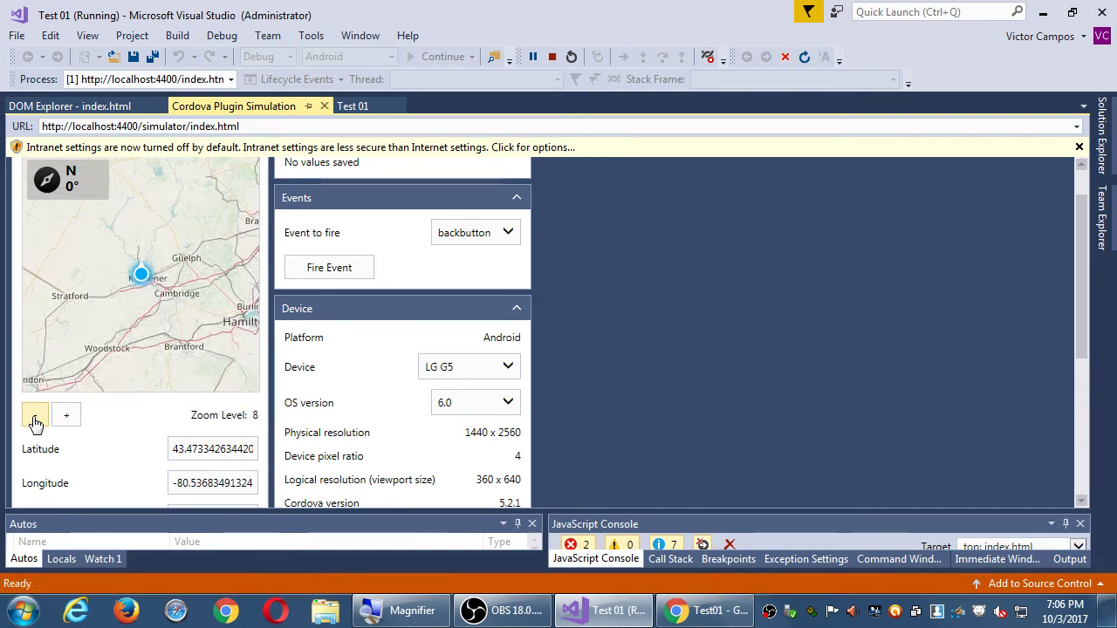
{"action": "left_click", "coordinate": [35, 423]}
{"action": "left_click", "coordinate": [35, 419]}
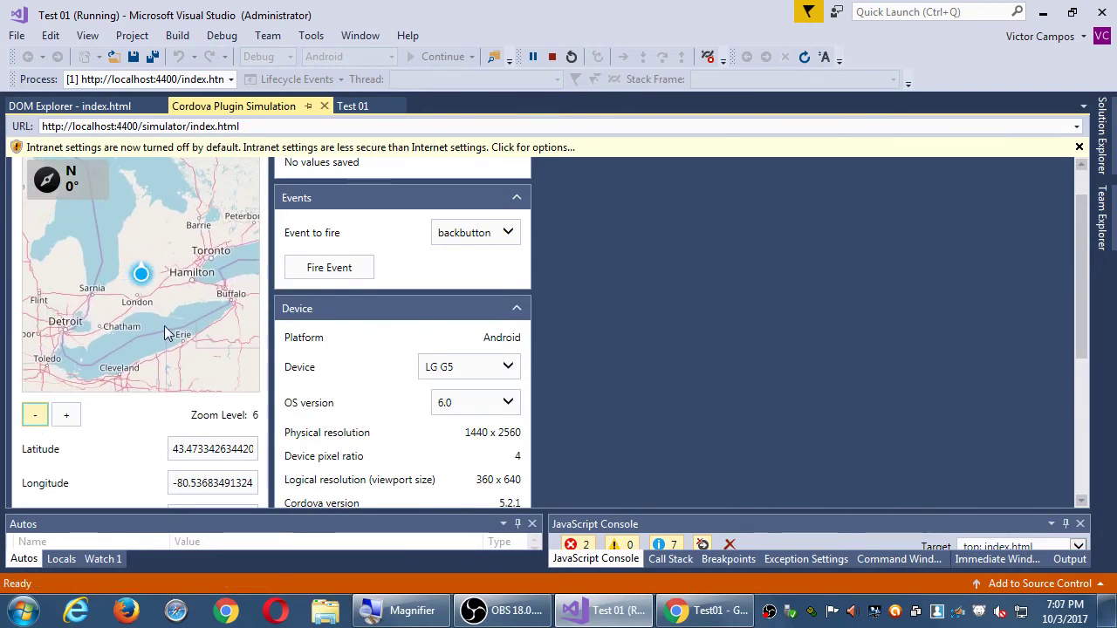
Step: Move the simulated geolocation to between Palmerston and Listowel at map zoom level 9, and check the simulated app window
{"action": "left_click_drag", "start_coordinate": [171, 338], "coordinate": [163, 343]}
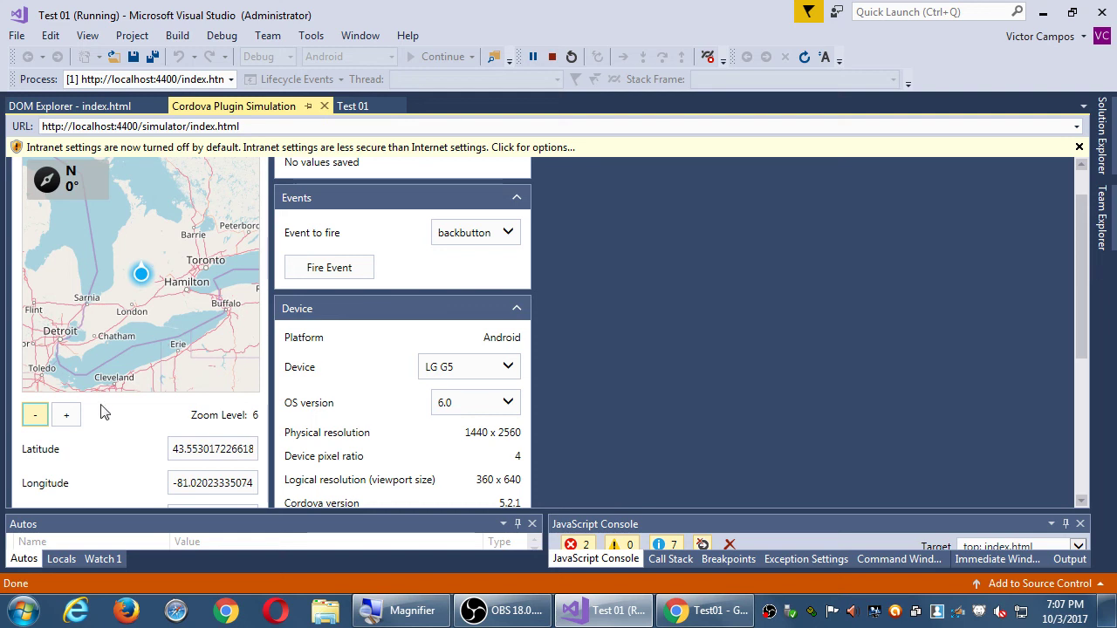
{"action": "left_click", "coordinate": [65, 415]}
{"action": "left_click", "coordinate": [64, 415]}
{"action": "left_click", "coordinate": [64, 415]}
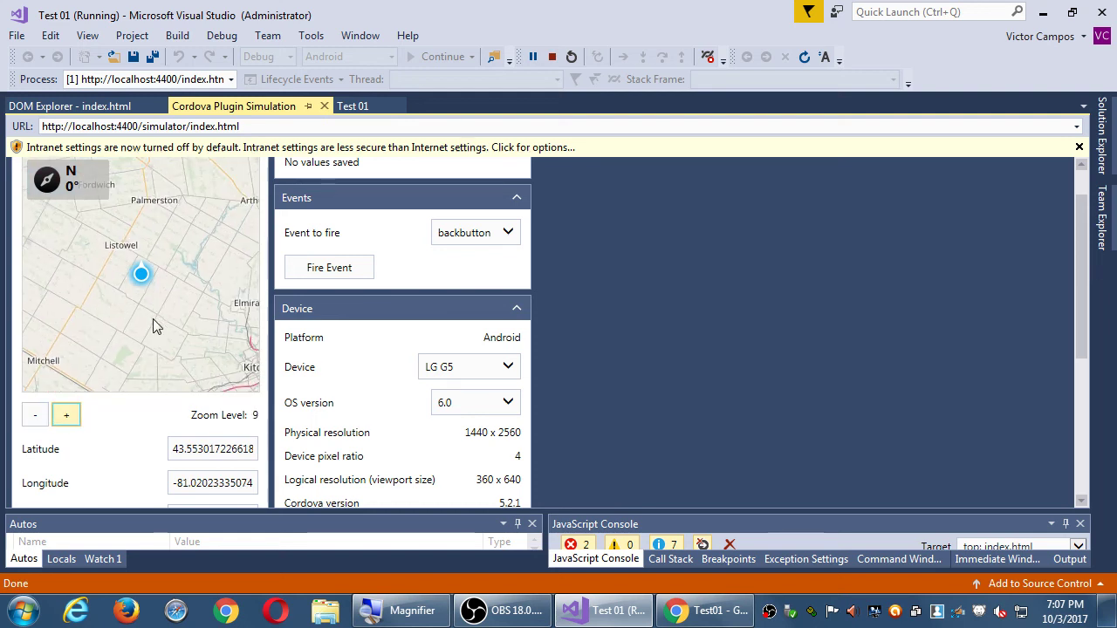
{"action": "left_click_drag", "start_coordinate": [210, 301], "coordinate": [207, 316]}
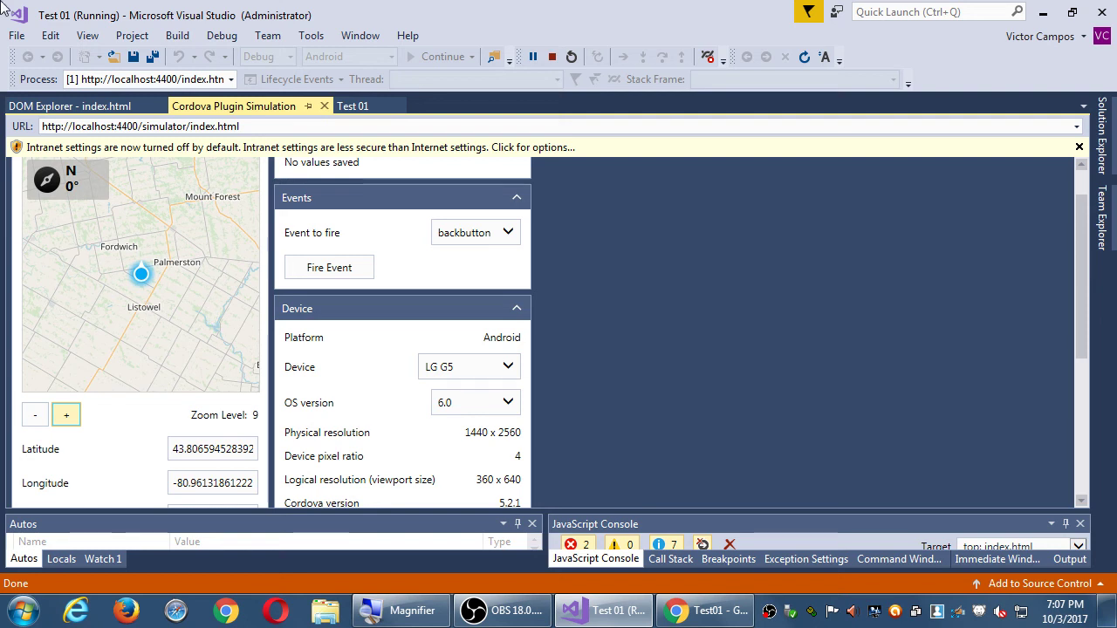
{"action": "left_click", "coordinate": [689, 603]}
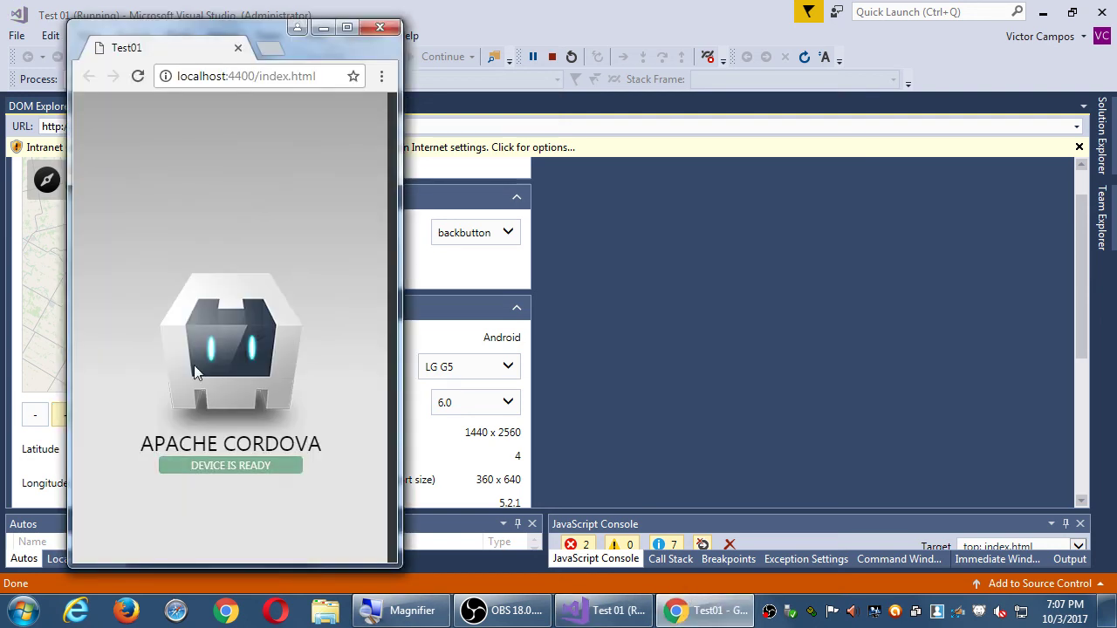
{"action": "left_click", "coordinate": [468, 26]}
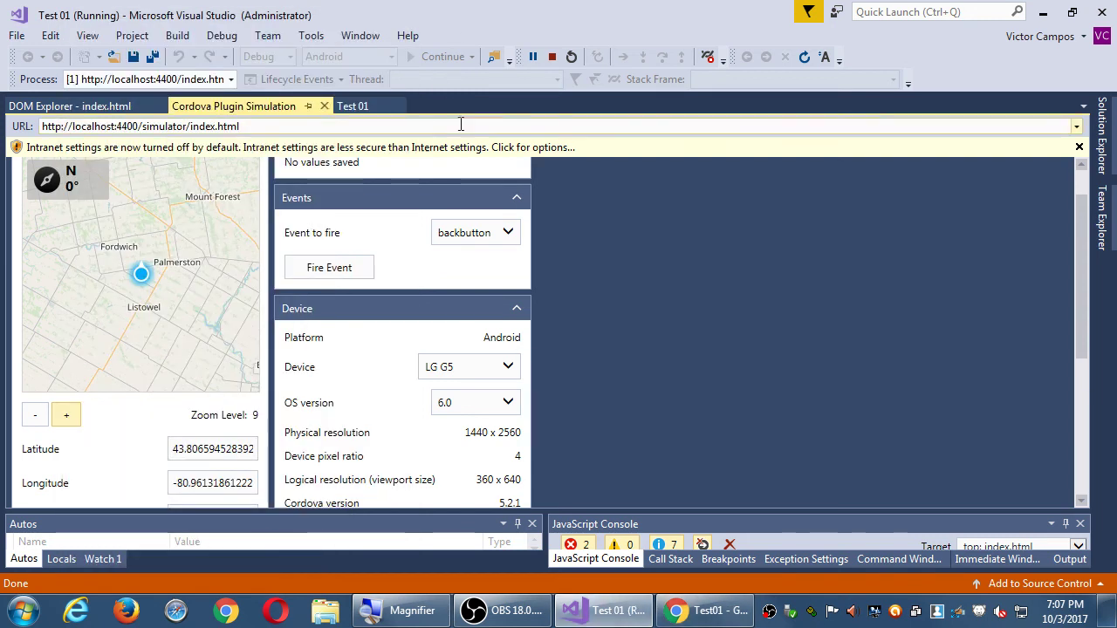
Step: Fire the pause event from the plugin simulation and check the simulated app window
{"action": "left_click_drag", "start_coordinate": [1087, 349], "coordinate": [1085, 280]}
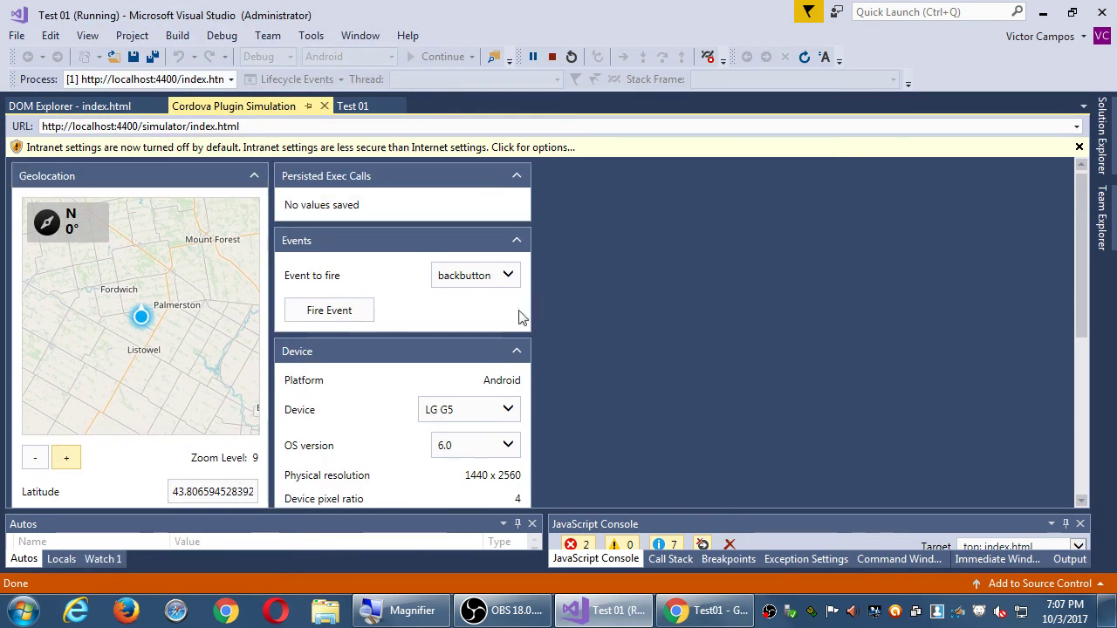
{"action": "left_click", "coordinate": [509, 277]}
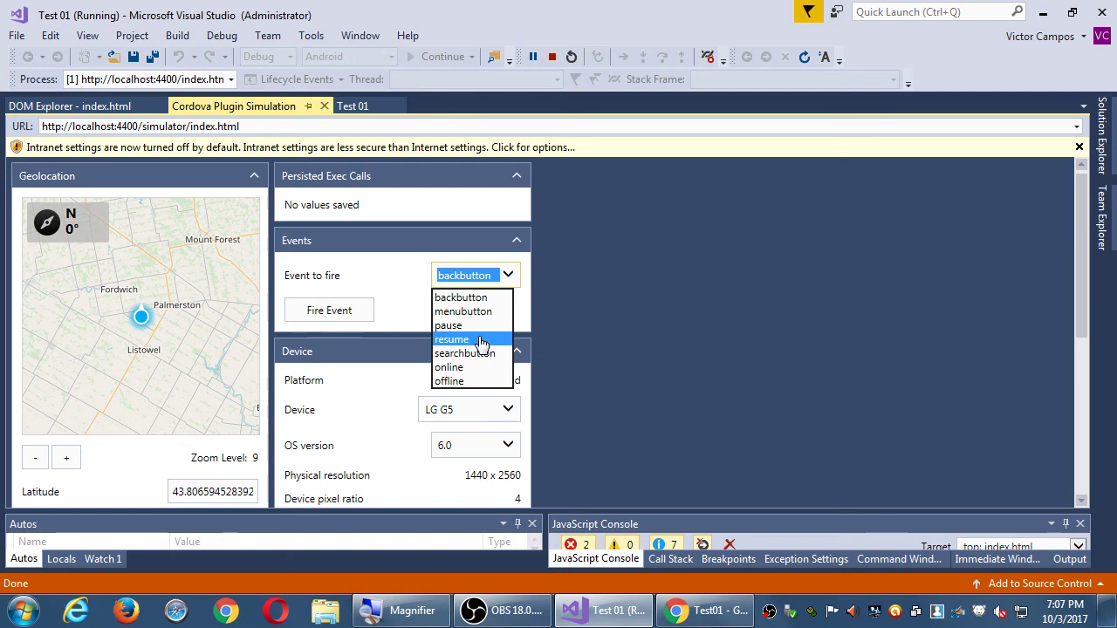
{"action": "left_click", "coordinate": [471, 325]}
{"action": "left_click", "coordinate": [367, 312]}
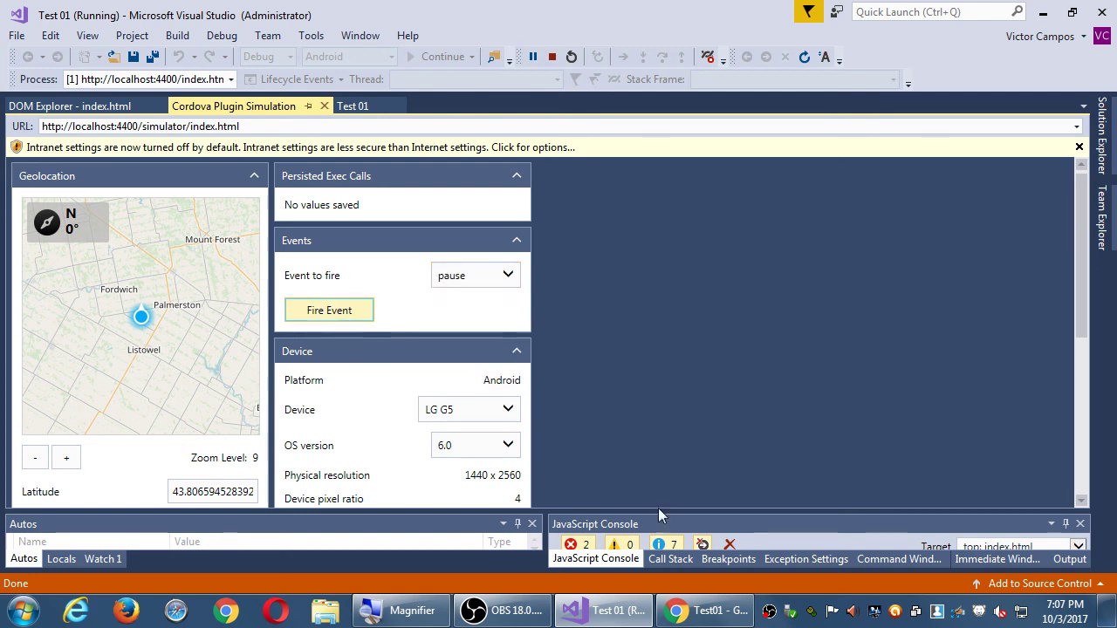
{"action": "left_click", "coordinate": [702, 611]}
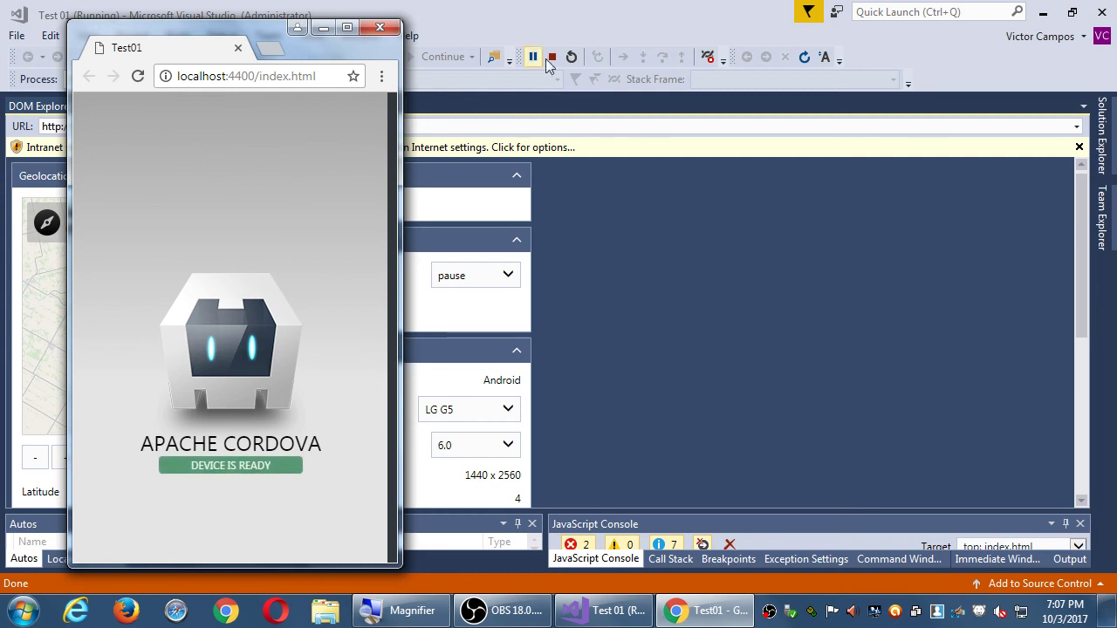
{"action": "left_click", "coordinate": [567, 36]}
Step: Examine the simulation's device properties, geolocation settings, and the list of available Android devices
{"action": "left_click_drag", "start_coordinate": [1070, 227], "coordinate": [1056, 309]}
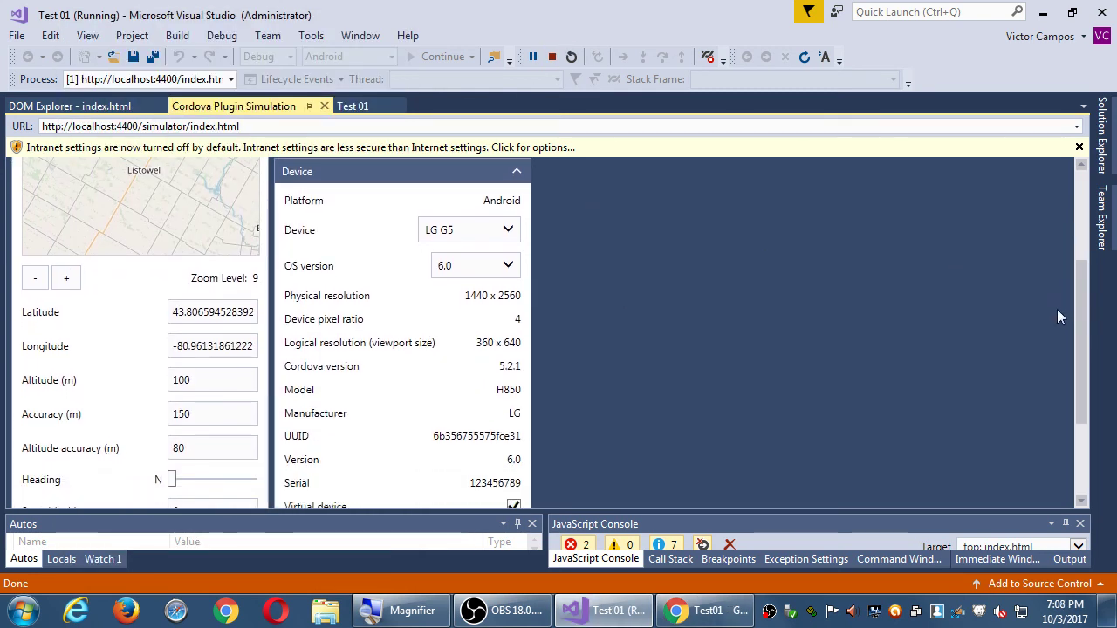
{"action": "left_click", "coordinate": [499, 230]}
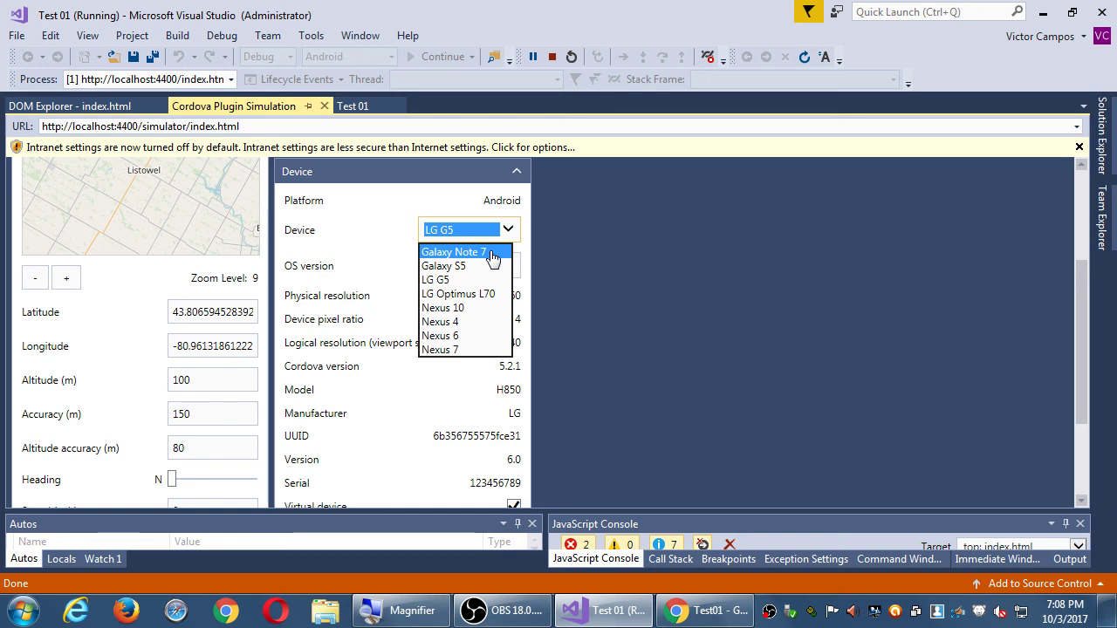
{"action": "left_click", "coordinate": [1048, 268]}
{"action": "scroll", "coordinate": [1048, 267], "scroll_direction": "down", "scroll_amount": 2}
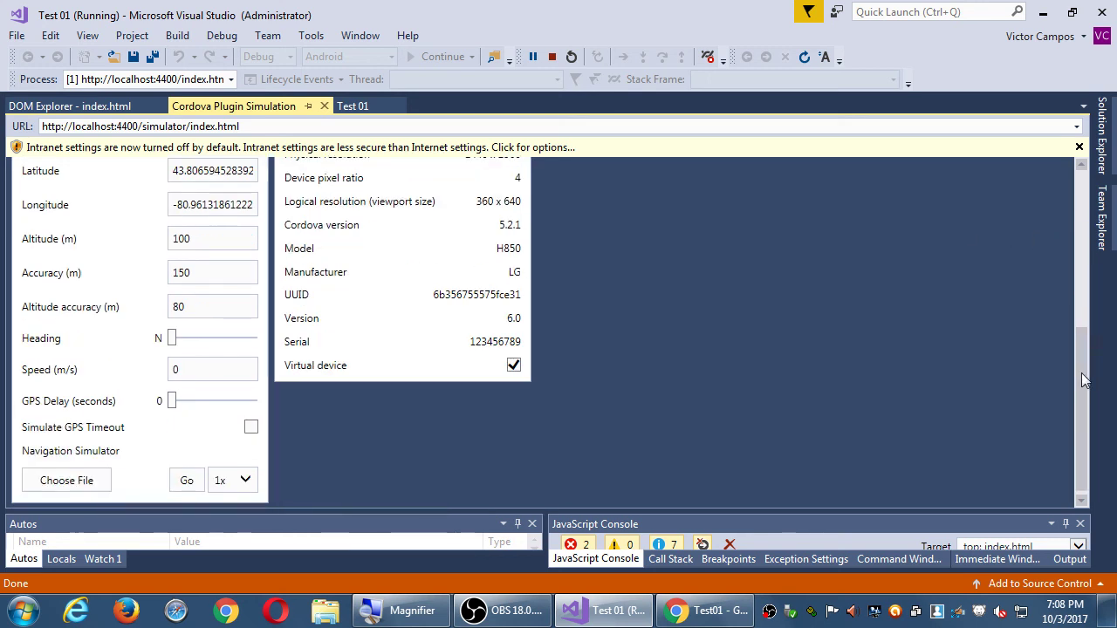
{"action": "scroll", "coordinate": [1064, 206], "scroll_direction": "up", "scroll_amount": 4}
{"action": "scroll", "coordinate": [1055, 295], "scroll_direction": "down", "scroll_amount": 3}
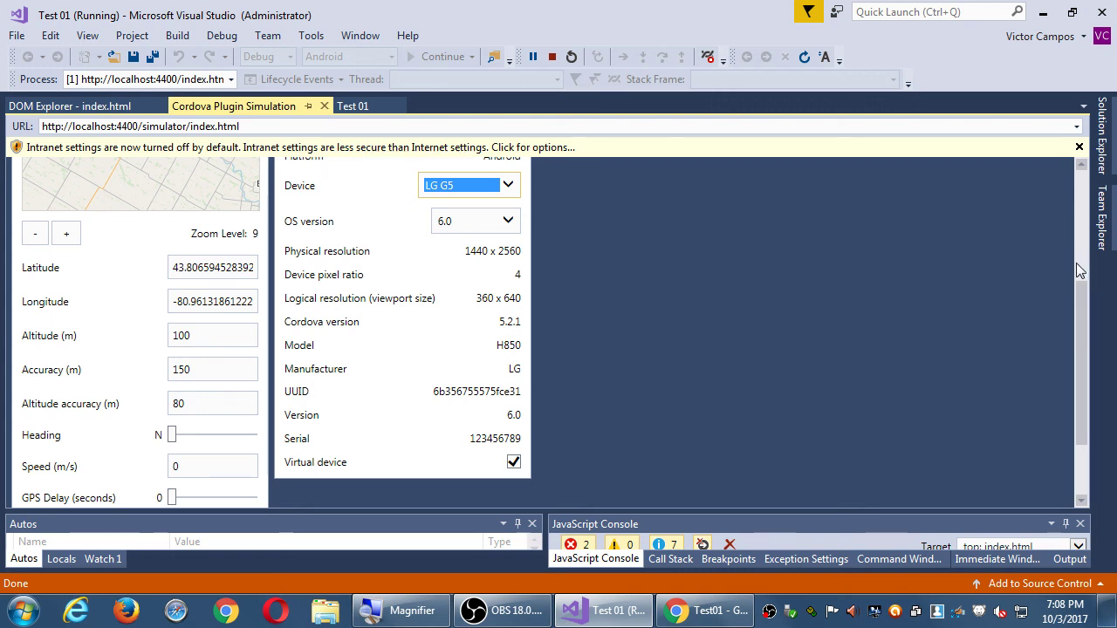
{"action": "left_click", "coordinate": [1081, 267]}
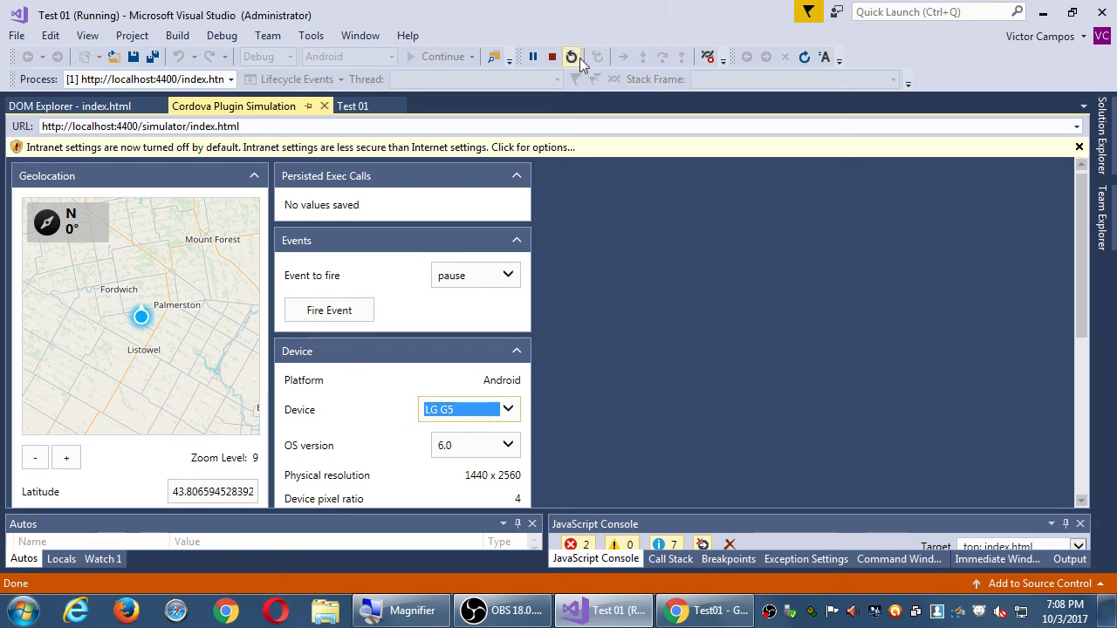
{"action": "left_click", "coordinate": [508, 410]}
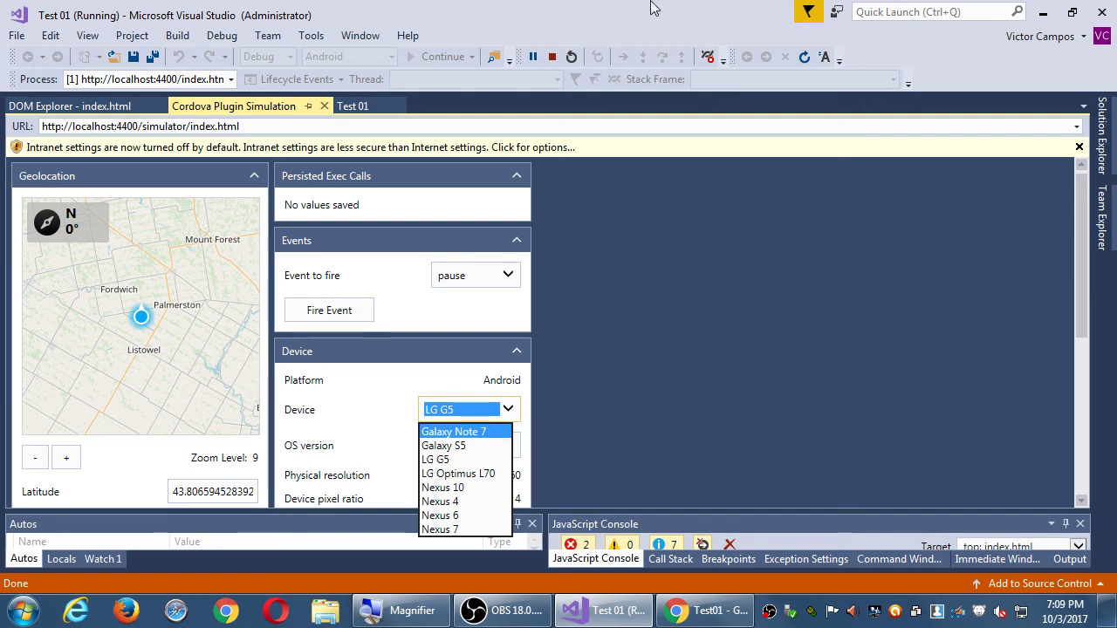
Step: Stop debugging the simulated app and select the Test 01 project in Solution Explorer
{"action": "left_click", "coordinate": [557, 55]}
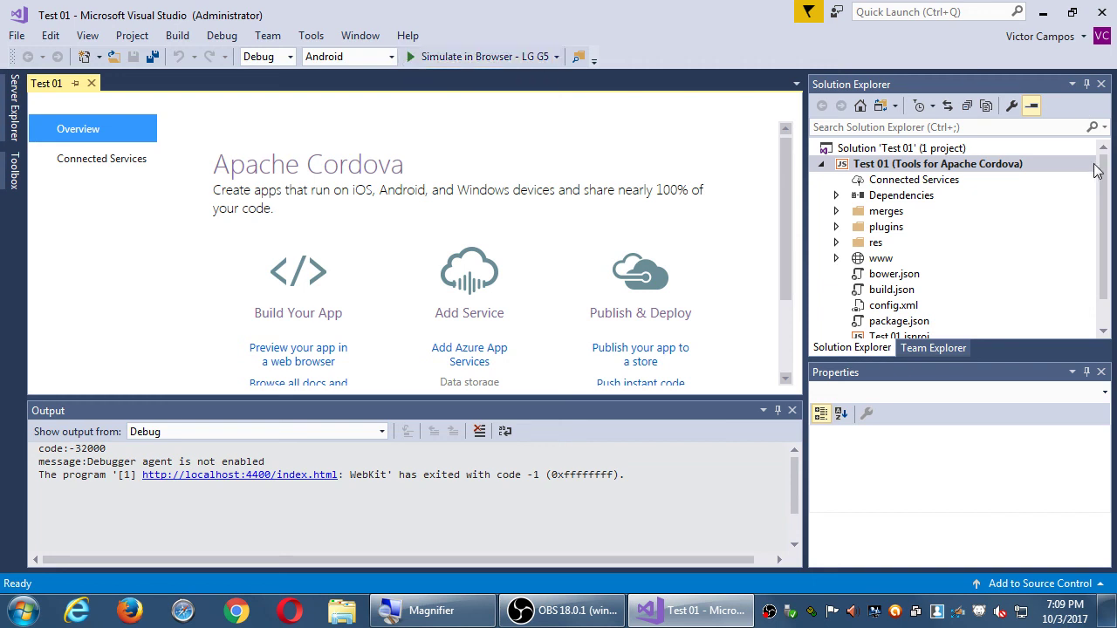
{"action": "left_click_drag", "start_coordinate": [1104, 212], "coordinate": [752, 28]}
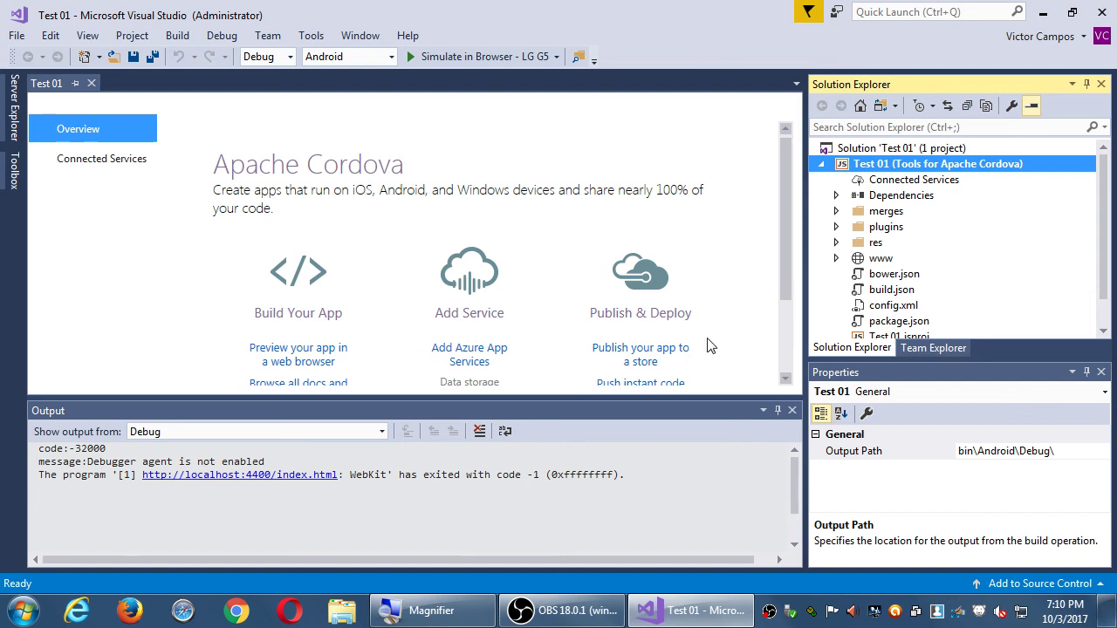
Step: Switch to OBS Studio and turn on Studio Mode
{"action": "left_click", "coordinate": [563, 620]}
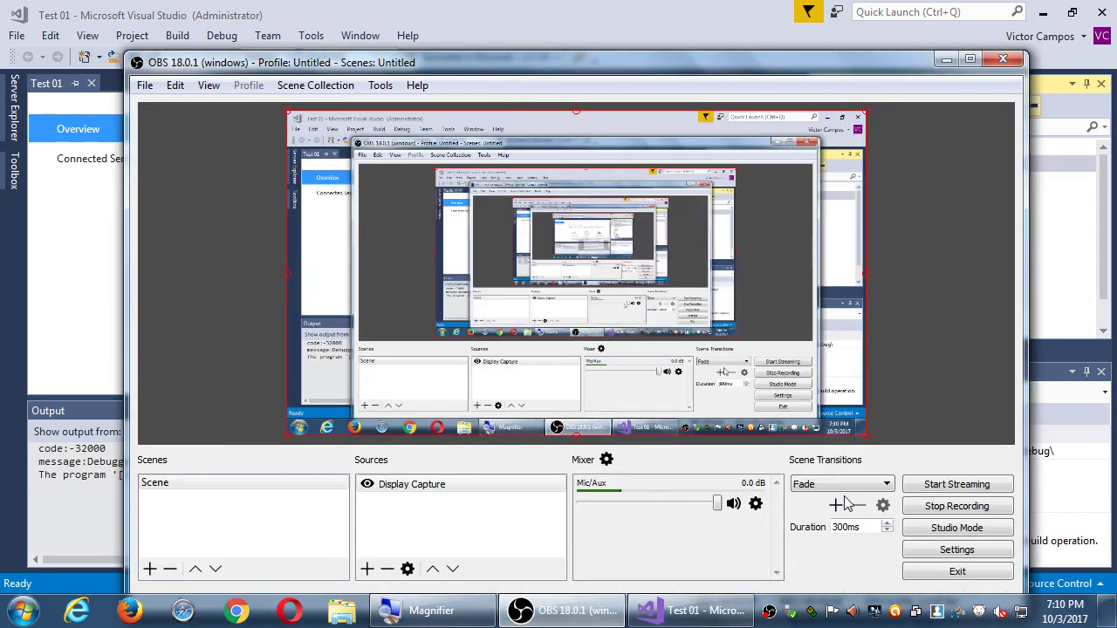
{"action": "left_click", "coordinate": [929, 528]}
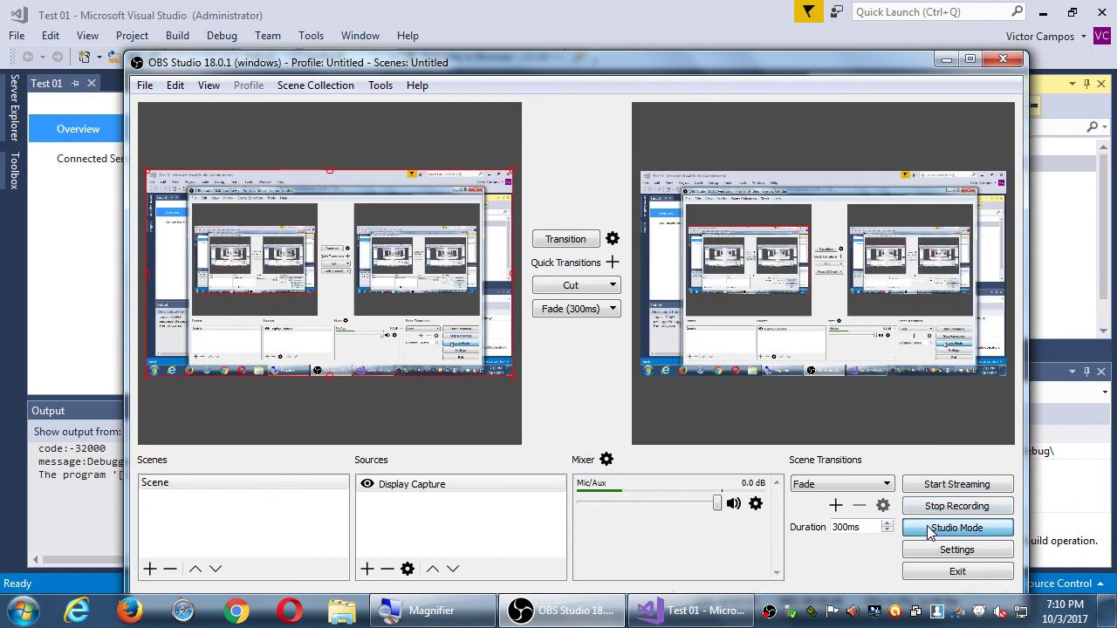